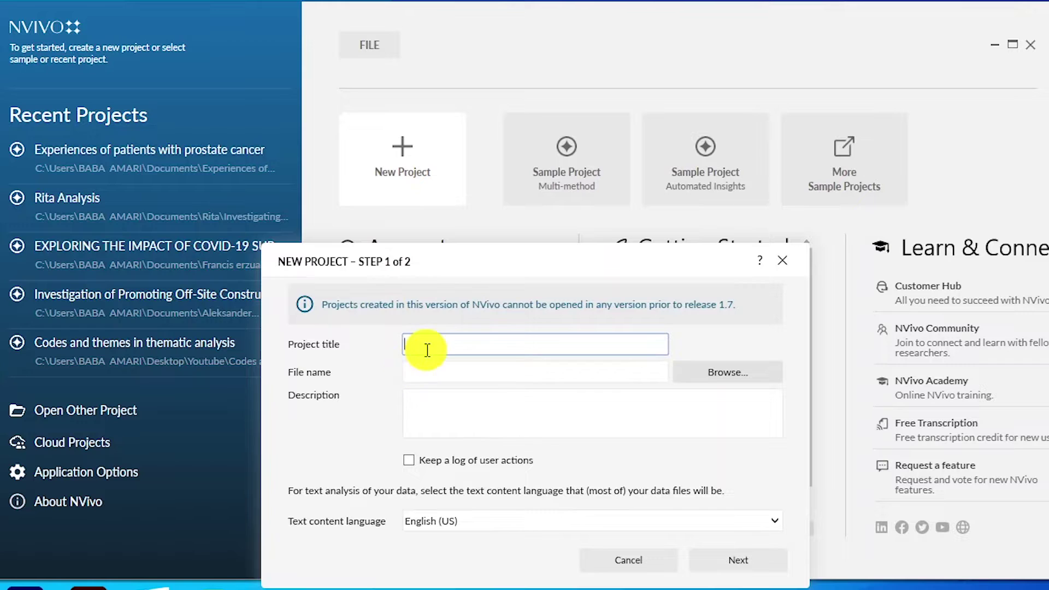
# Step: Create a new NVivo project titled 'Experiences of people with prostate cancer' with default save settings
pyautogui.write('Exp')
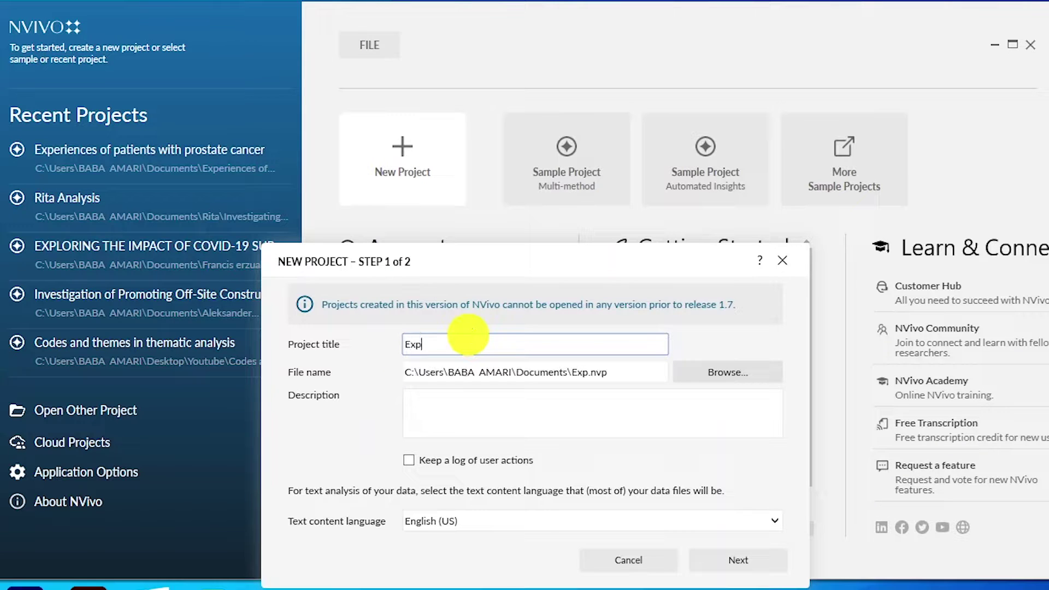
pyautogui.write('ere')
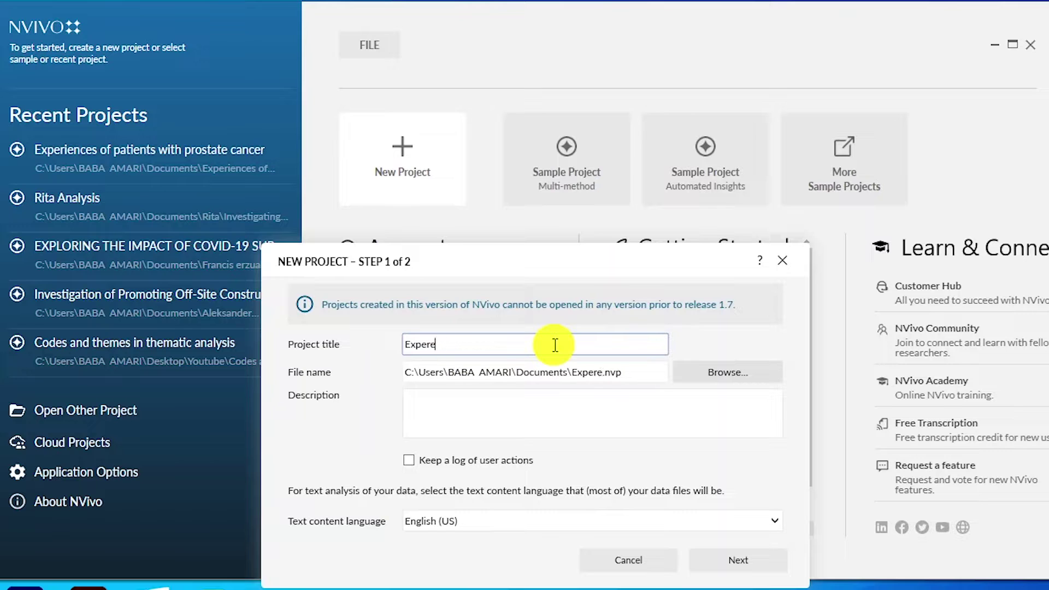
pyautogui.write('incesriences of people with prostate cancer')
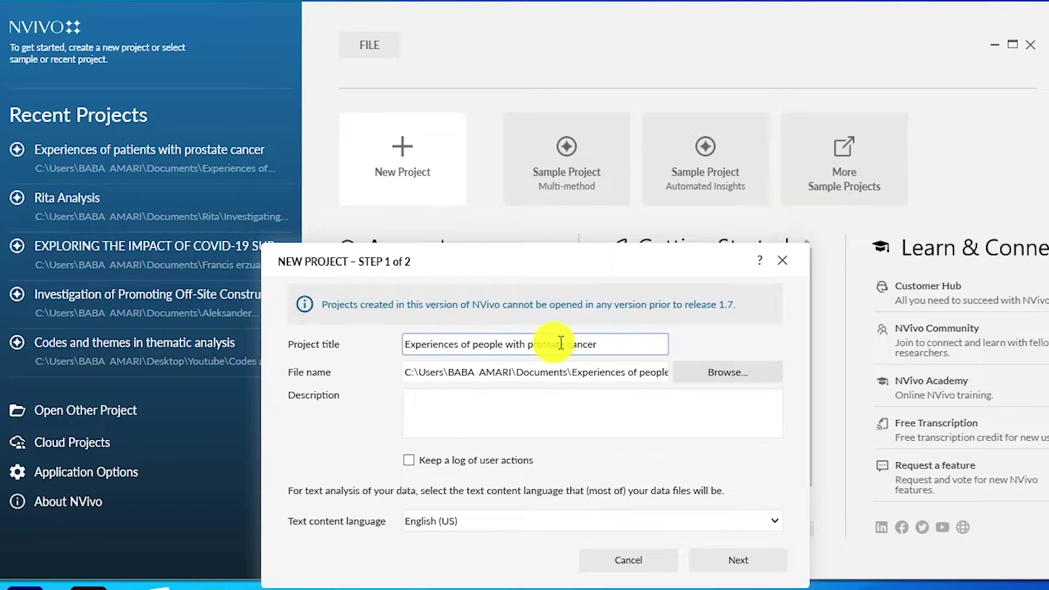
pyautogui.click(735, 565)
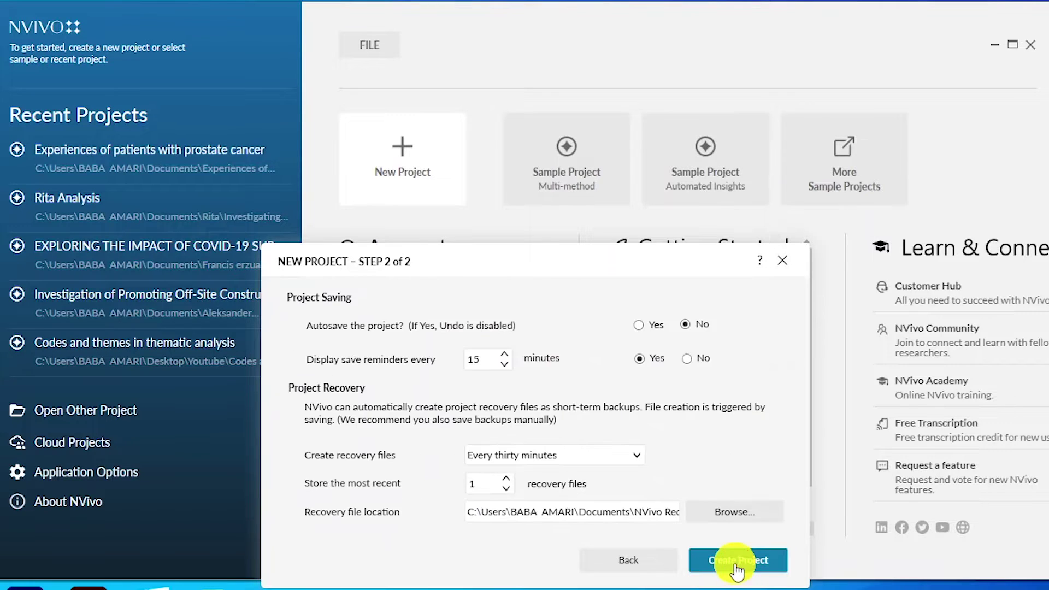
pyautogui.click(735, 563)
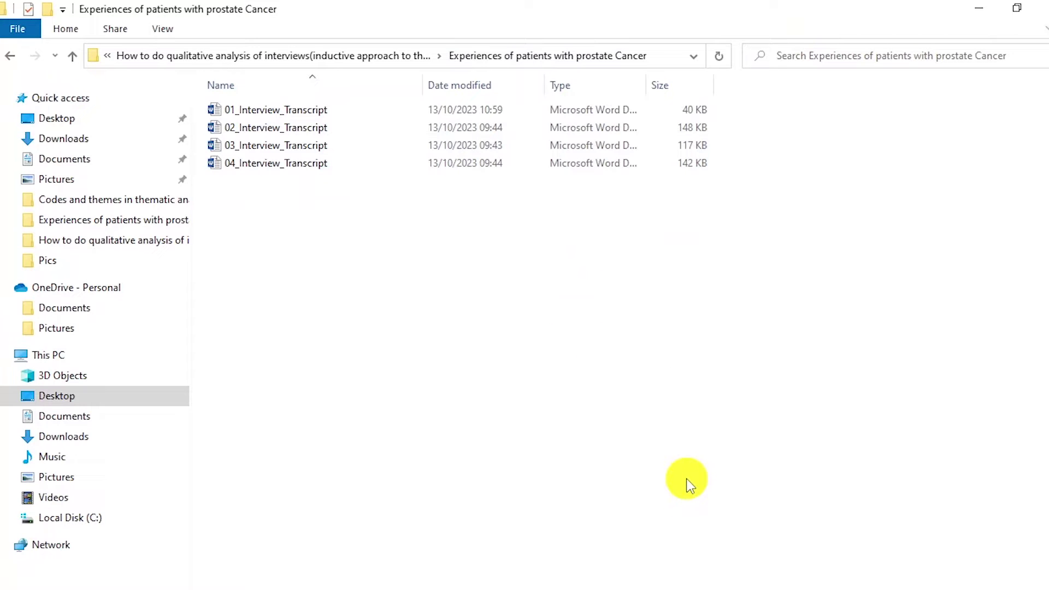
# Step: Drag 01_Interview_Transcript and 02_Interview_Transcript into the project's Files, then check the empty Codes list
pyautogui.click(257, 110)
pyautogui.keyDown('ctrl'); pyautogui.click(259, 129); pyautogui.keyUp('ctrl')
pyautogui.moveTo(257, 130); pyautogui.dragTo(359, 227)
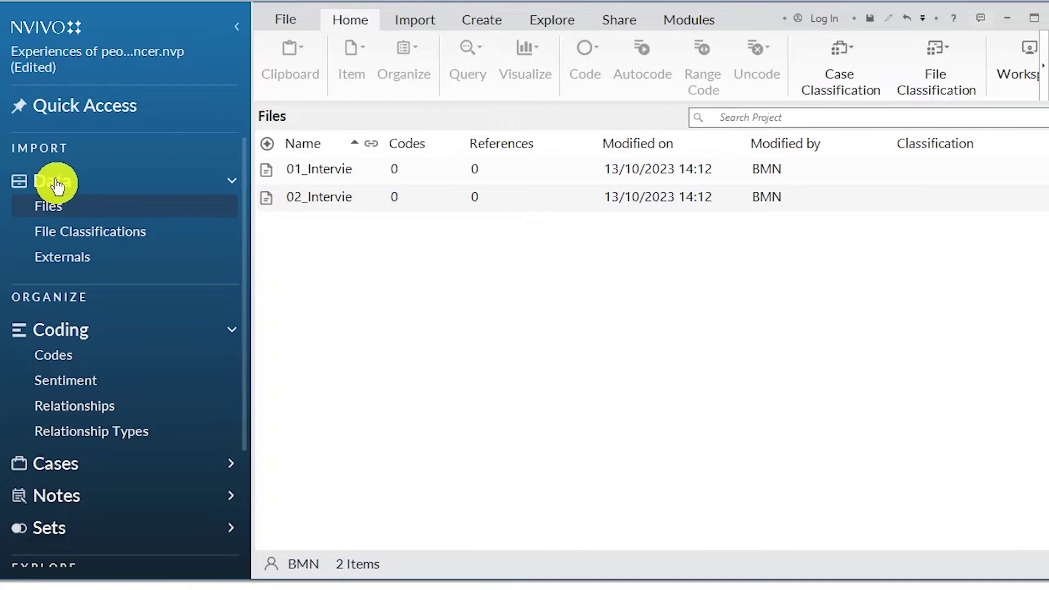
pyautogui.click(76, 352)
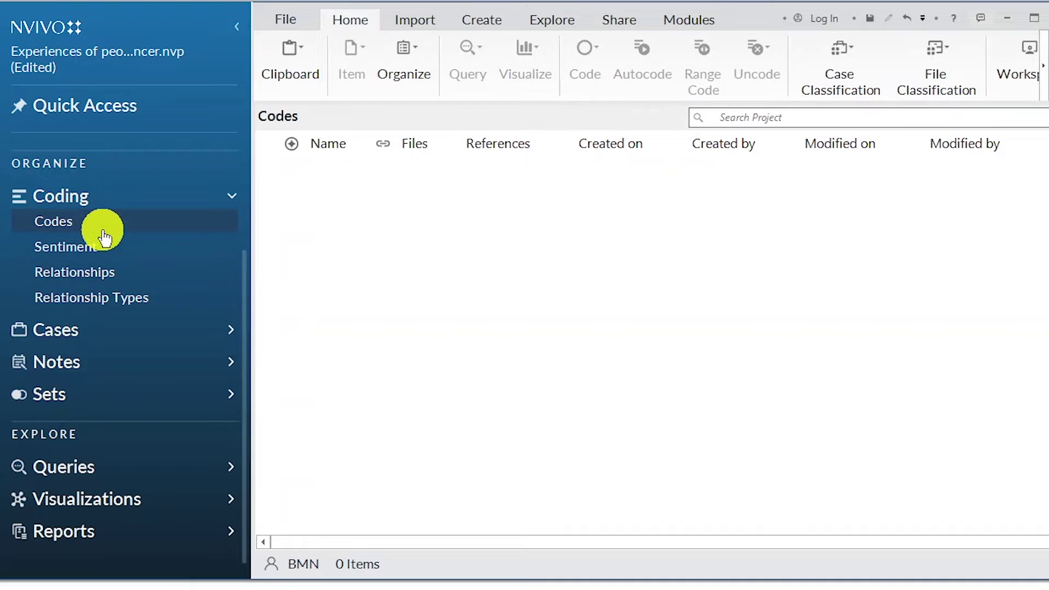
pyautogui.scroll(3, 137, 246)
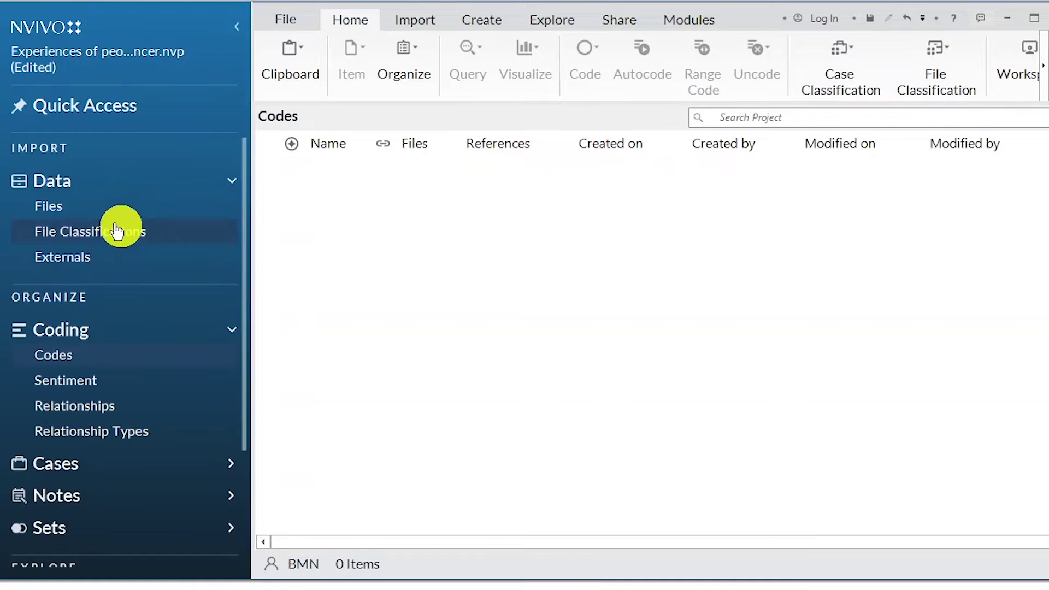
pyautogui.click(48, 206)
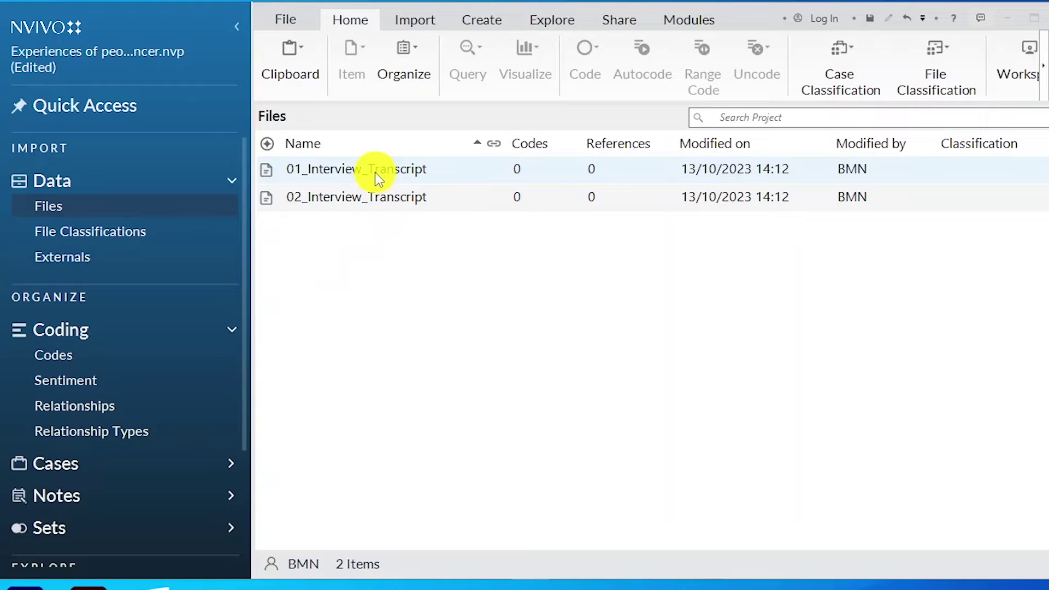
# Step: Open 01_Interview_Transcript from the Files list and scroll through its interview text
pyautogui.click(346, 166)
pyautogui.click(349, 195)
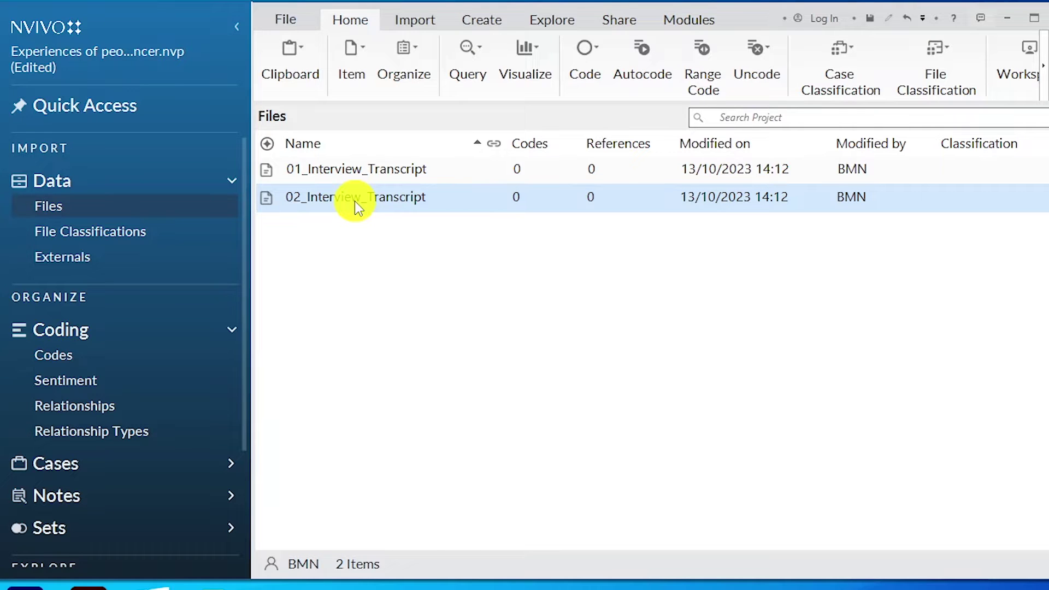
pyautogui.click(379, 175)
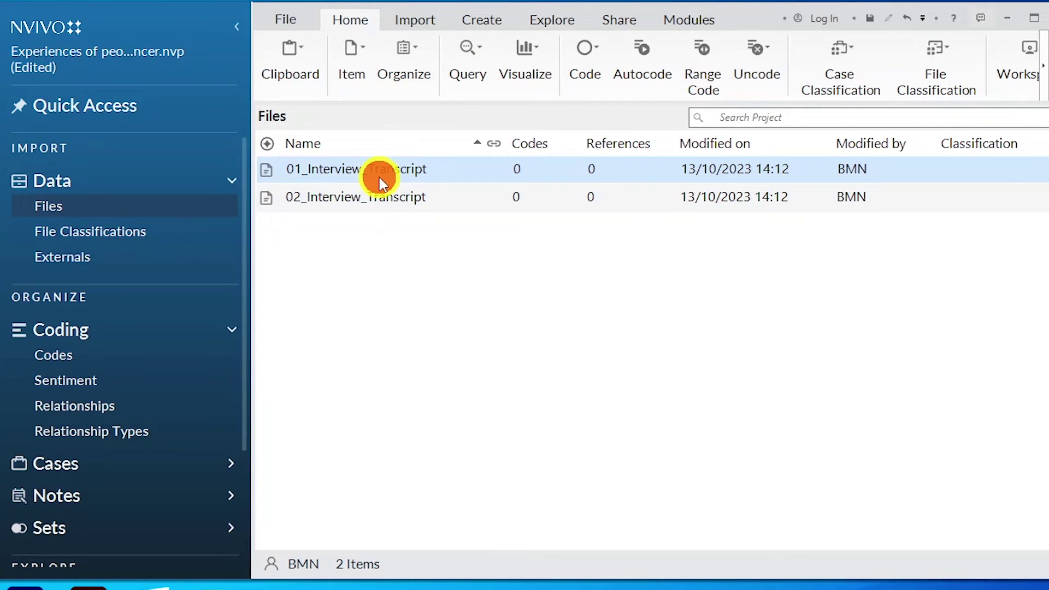
pyautogui.doubleClick(389, 172)
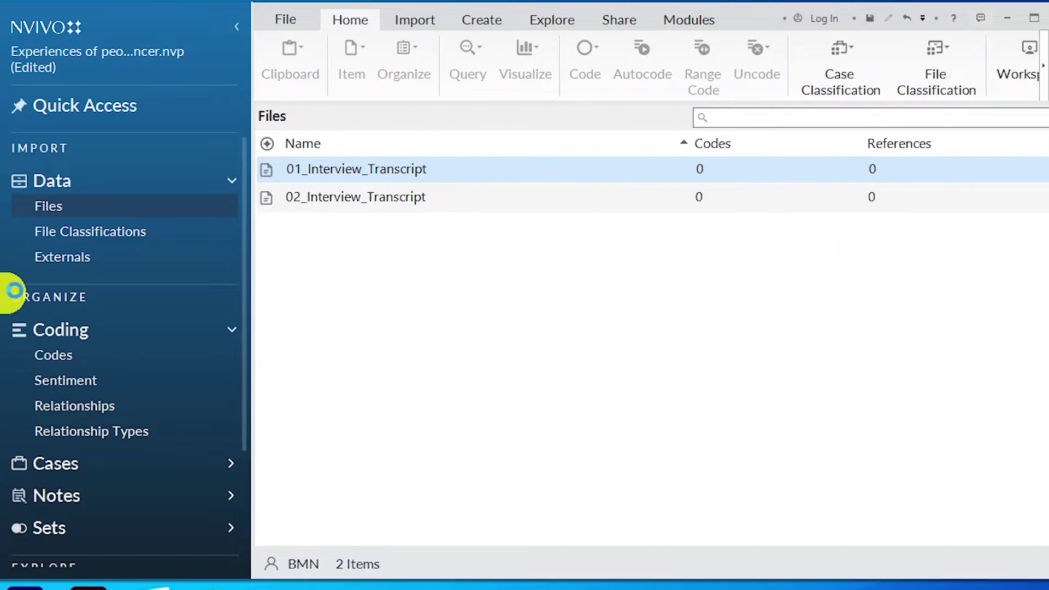
pyautogui.scroll(-6, 779, 299)
pyautogui.scroll(6, 779, 298)
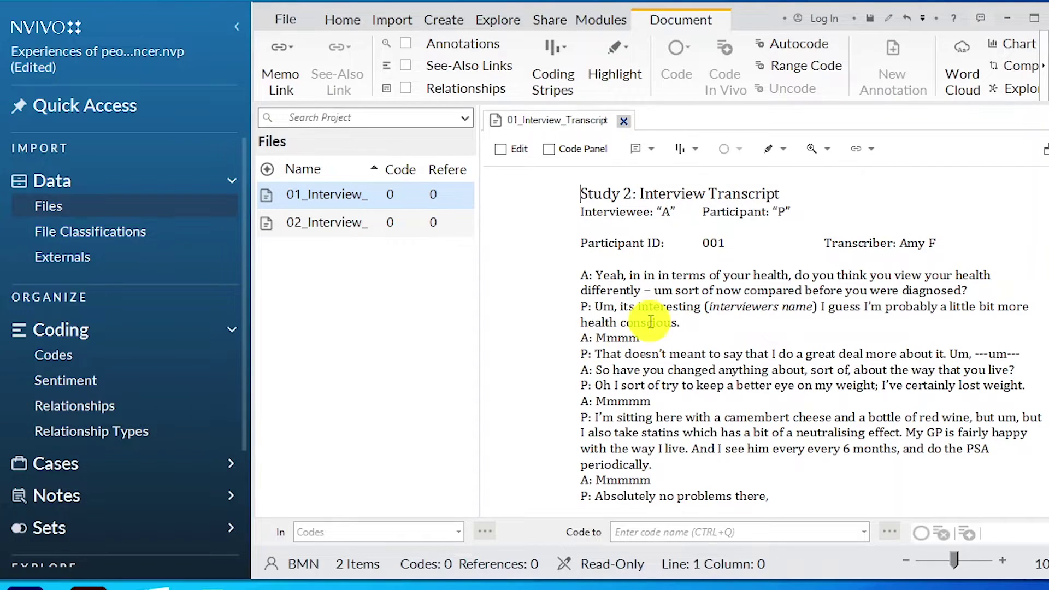
pyautogui.scroll(-15, 647, 314)
pyautogui.scroll(-10, 650, 321)
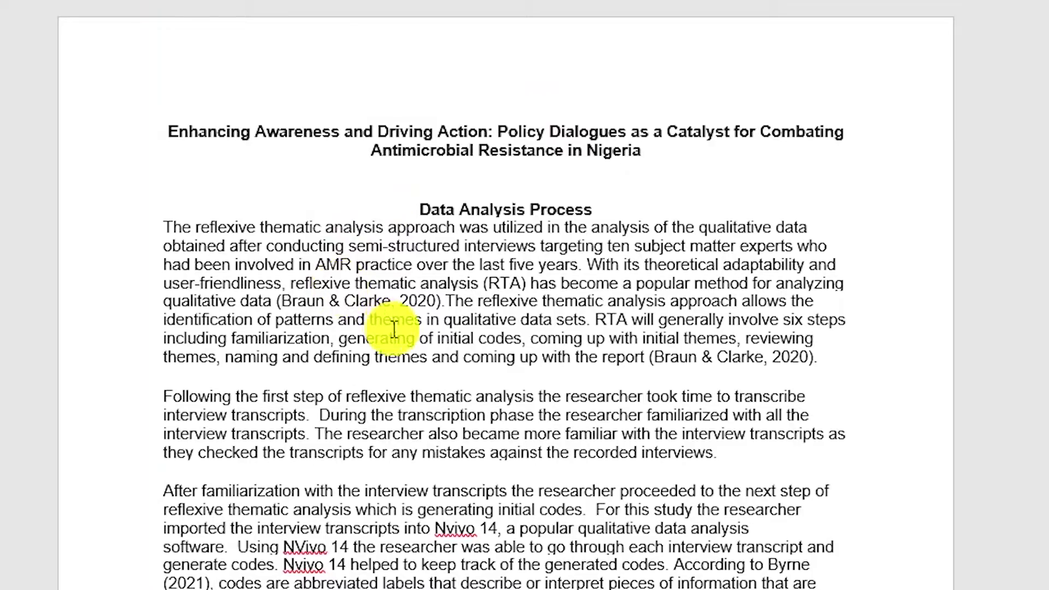
pyautogui.scroll(-20, 479, 526)
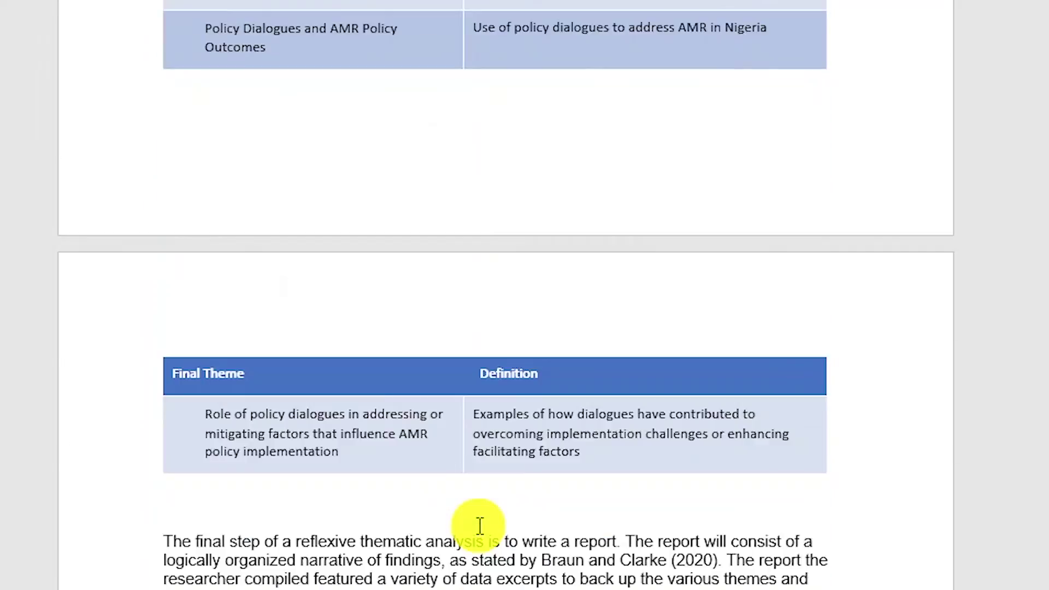
pyautogui.scroll(-20, 480, 526)
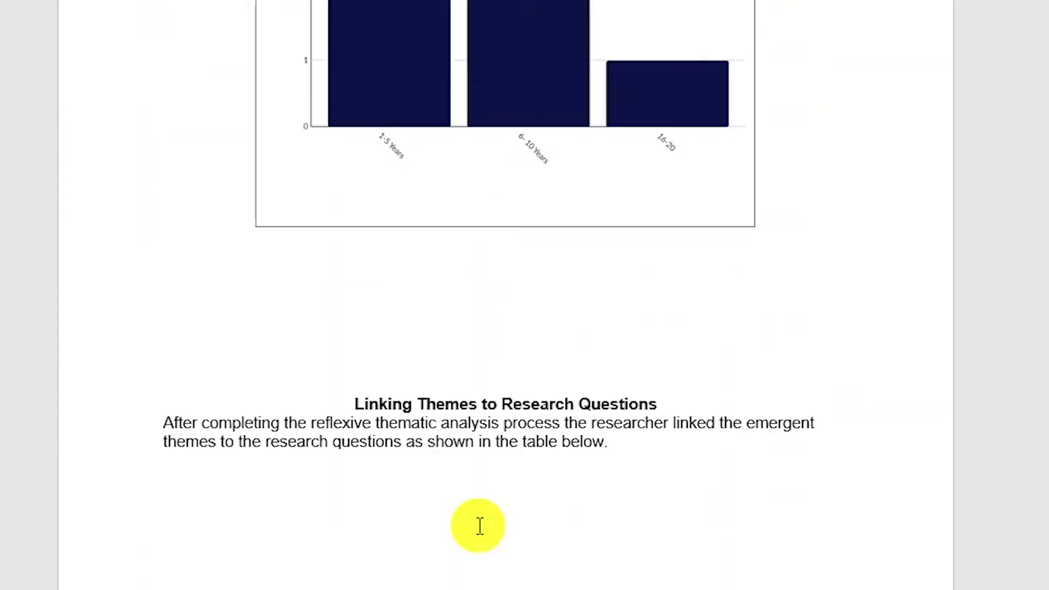
pyautogui.scroll(-20, 479, 525)
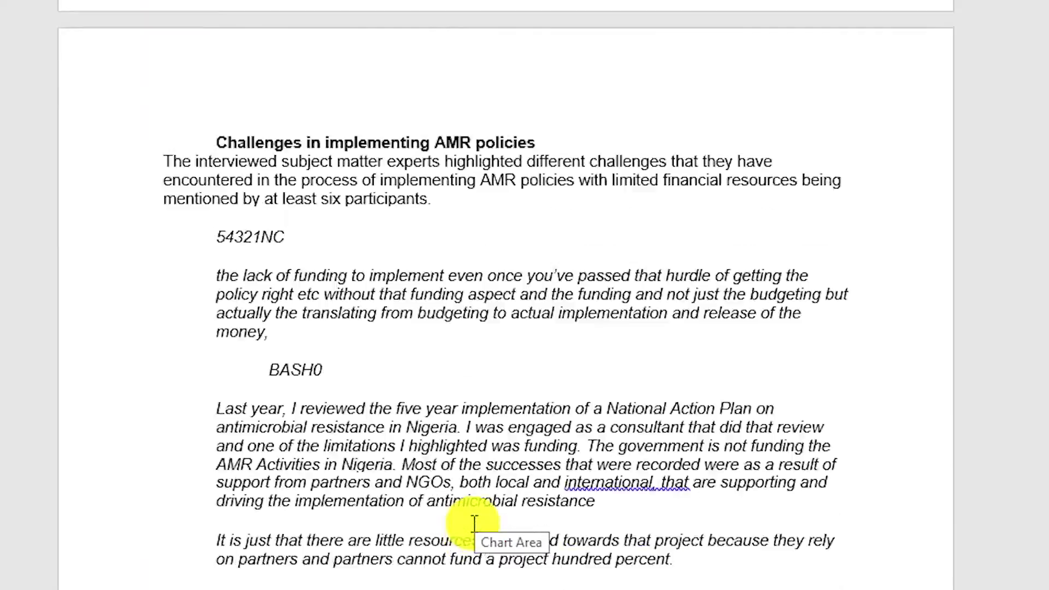
pyautogui.scroll(-20, 464, 523)
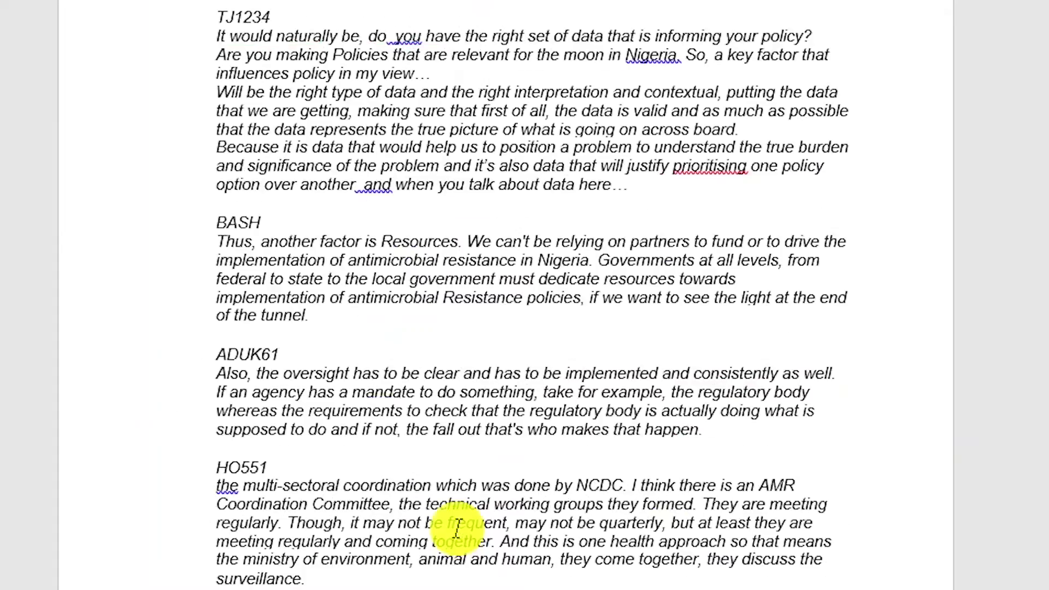
pyautogui.scroll(-6, 461, 528)
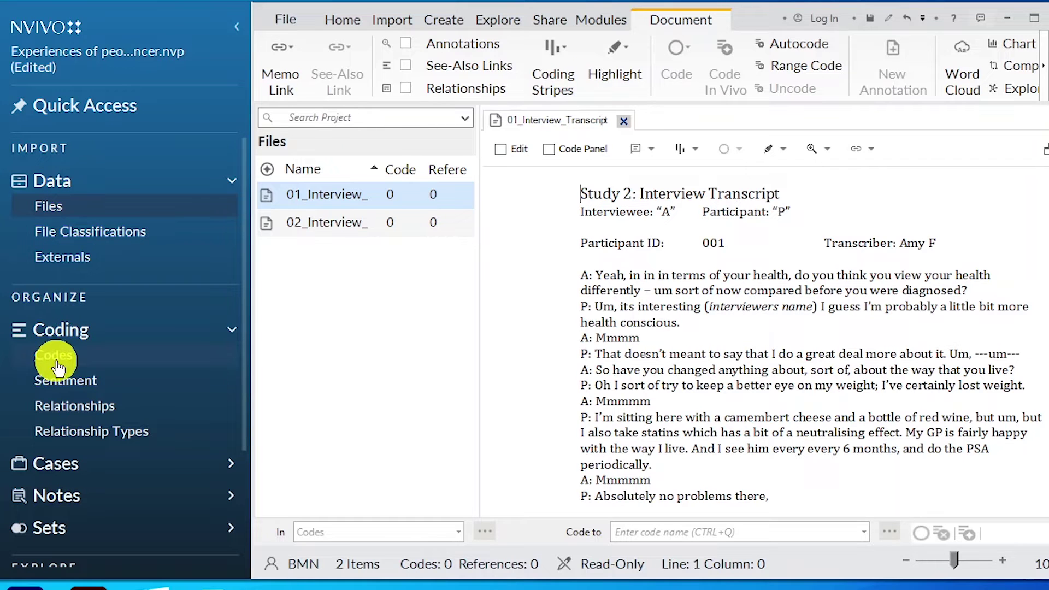
# Step: Show the empty Codes list beside 01_Interview_Transcript and collapse the navigation pane
pyautogui.click(56, 363)
pyautogui.click(347, 492)
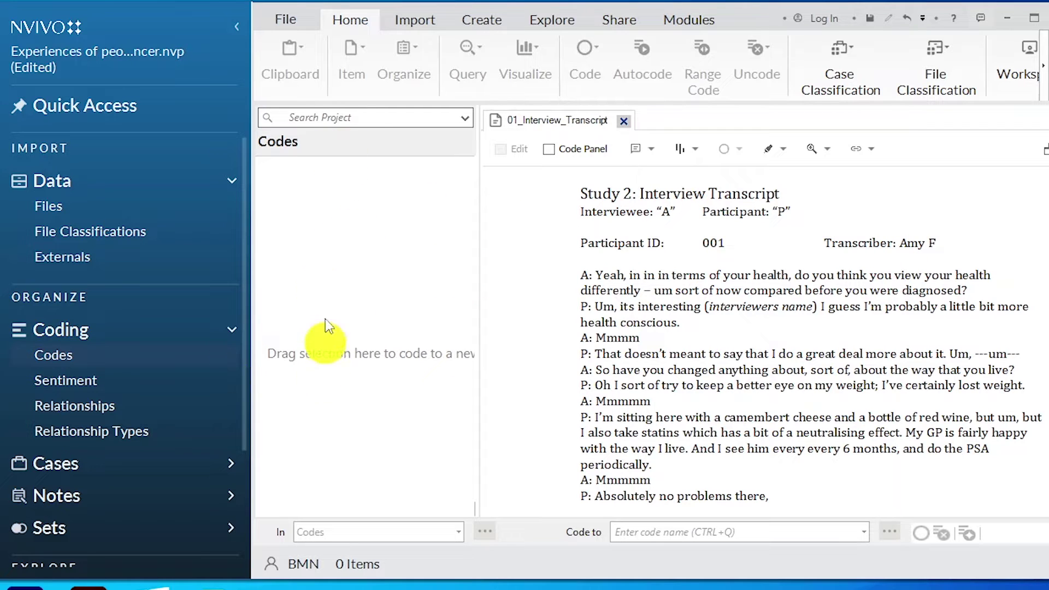
pyautogui.click(235, 27)
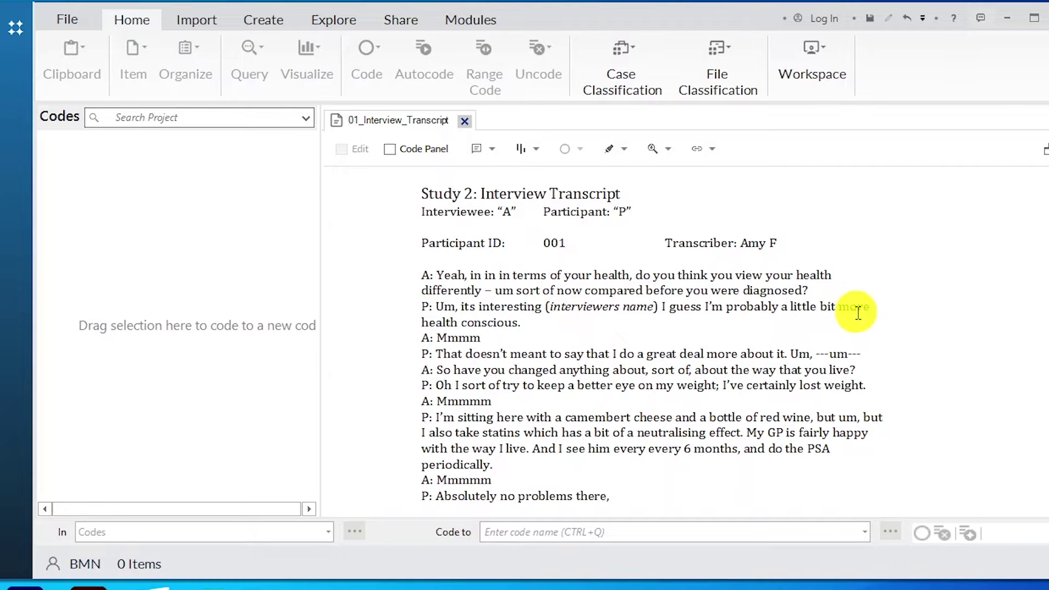
# Step: Code the participant's 'a little more health conscious' remark to a new code, More health conscious
pyautogui.moveTo(503, 327)
pyautogui.mouseDown()
pyautogui.moveTo(438, 306)
pyautogui.moveTo(192, 326)
pyautogui.mouseUp()
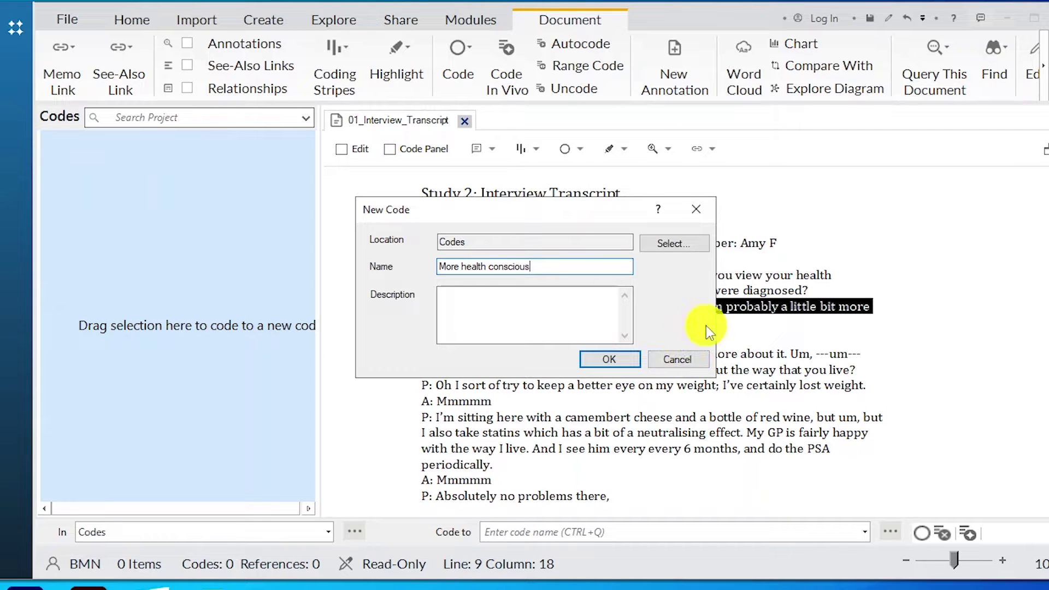
pyautogui.moveTo(547, 209); pyautogui.dragTo(745, 332)
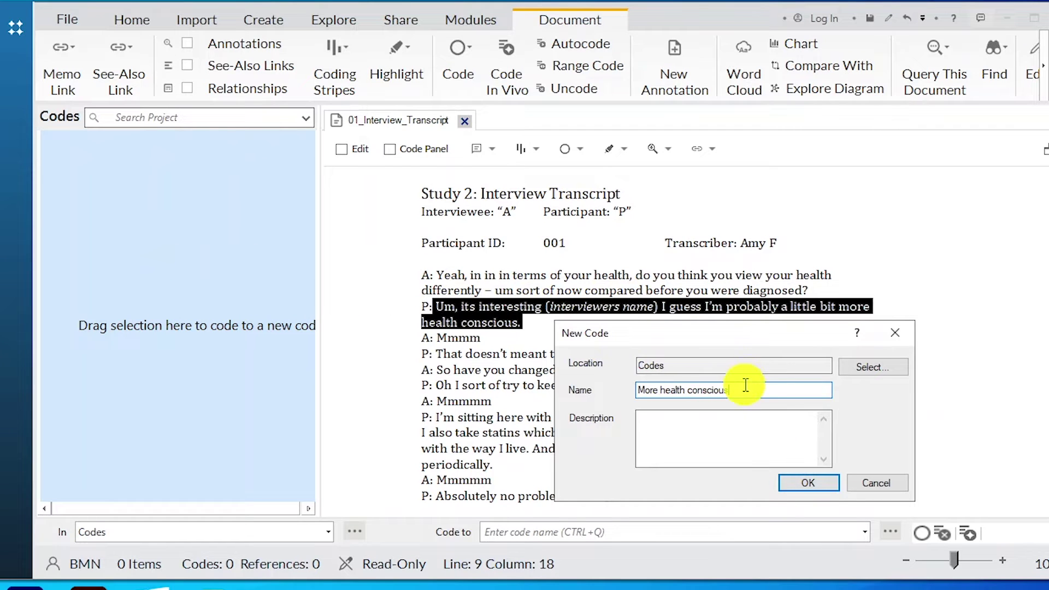
pyautogui.click(806, 479)
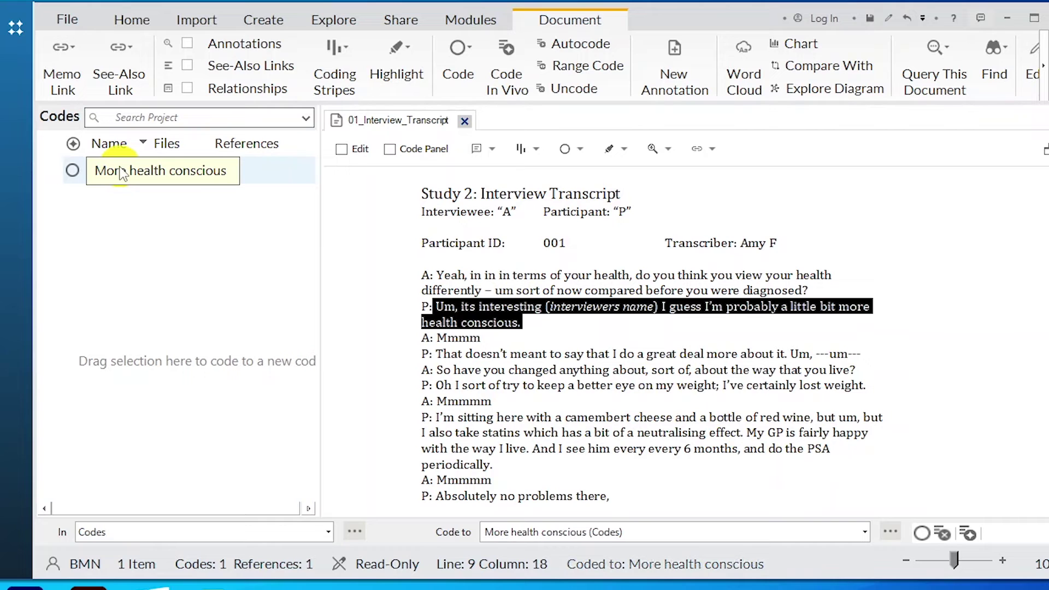
pyautogui.click(119, 169)
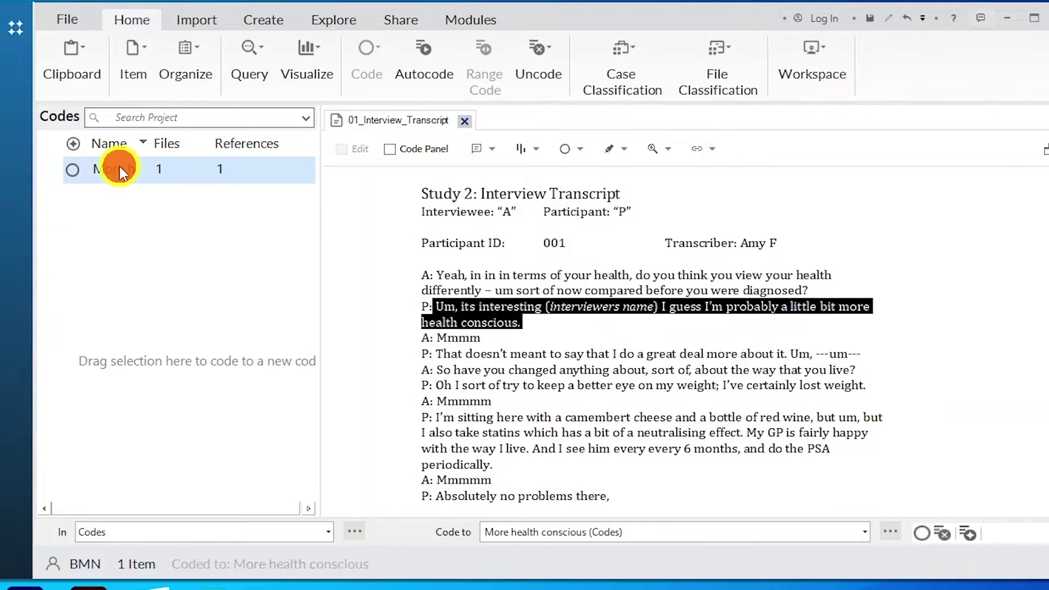
pyautogui.click(15, 28)
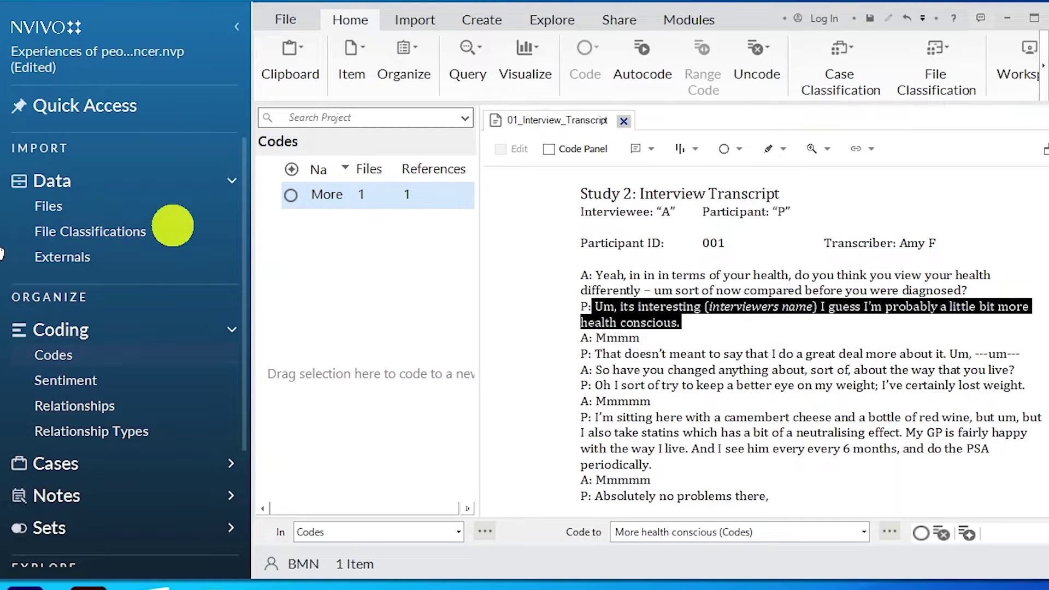
pyautogui.click(230, 25)
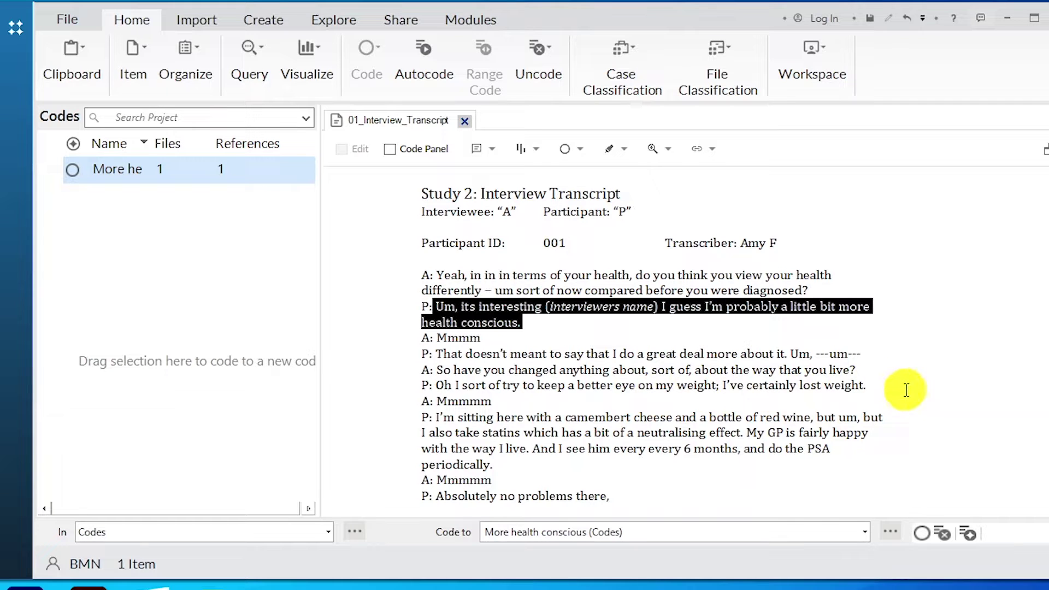
# Step: Code the weight-loss line to a new code named More conscious about weight
pyautogui.moveTo(868, 386); pyautogui.dragTo(180, 339)
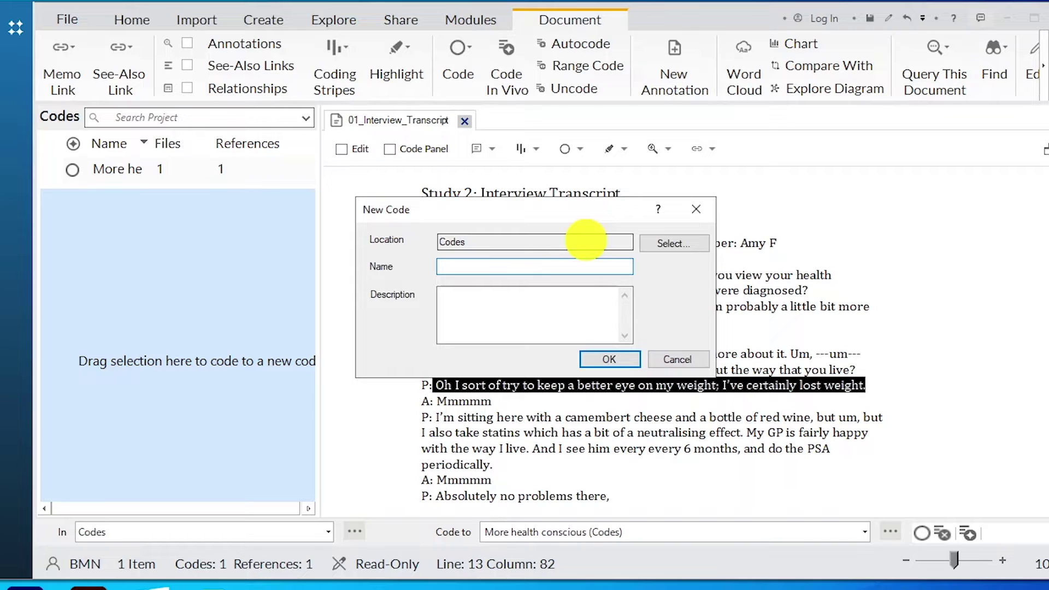
pyautogui.write('Actively meneges weig')
pyautogui.hotkey('ctrl', 'a')
pyautogui.press('BackSpace')
pyautogui.write('More coscious about weigh')
pyautogui.write('t')
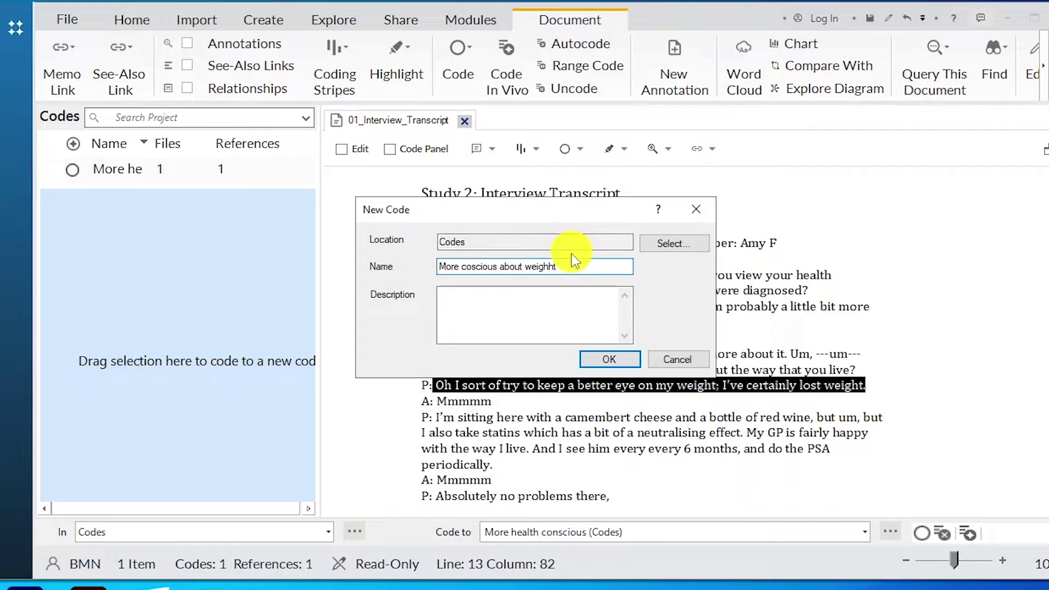
pyautogui.click(469, 267)
pyautogui.write('n')
pyautogui.click(609, 359)
# Step: Add new codes for taking prescriptions to preserve health and Regular health check ups
pyautogui.scroll(-2, 726, 349)
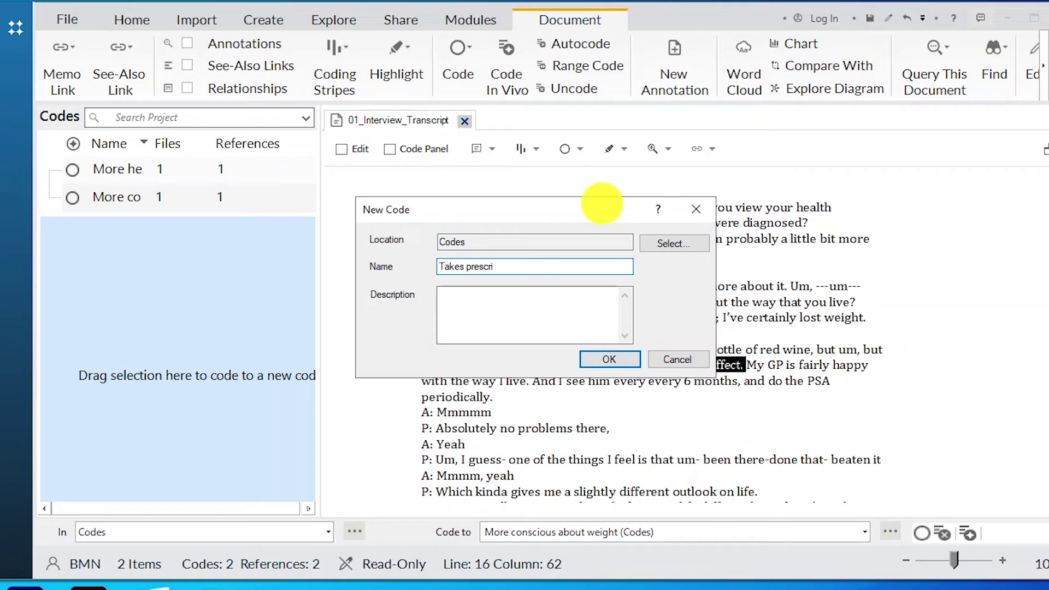
pyautogui.write('ptions to  preserve he')
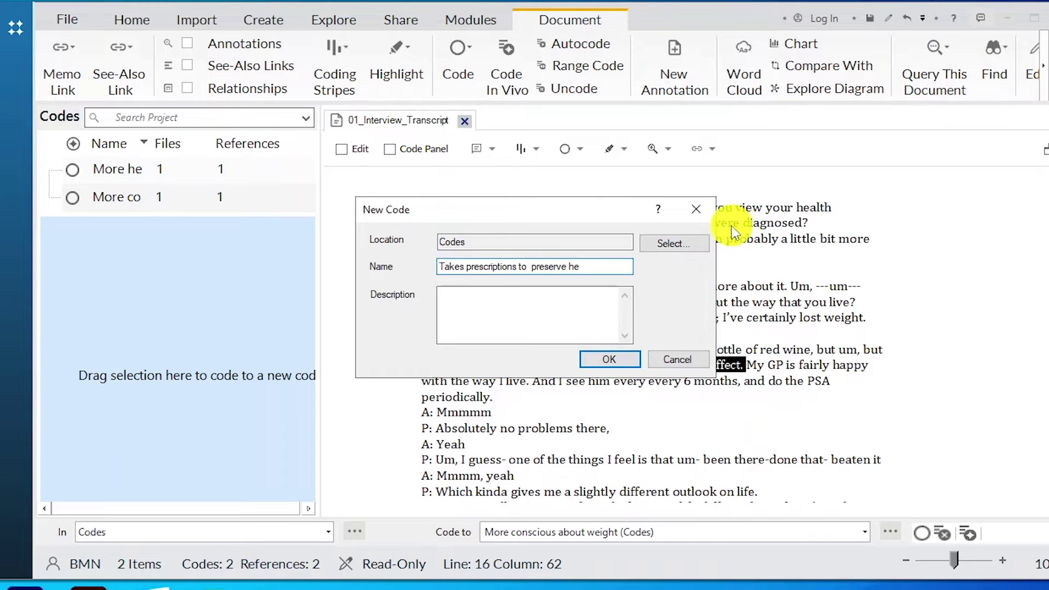
pyautogui.write('alth')
pyautogui.click(610, 359)
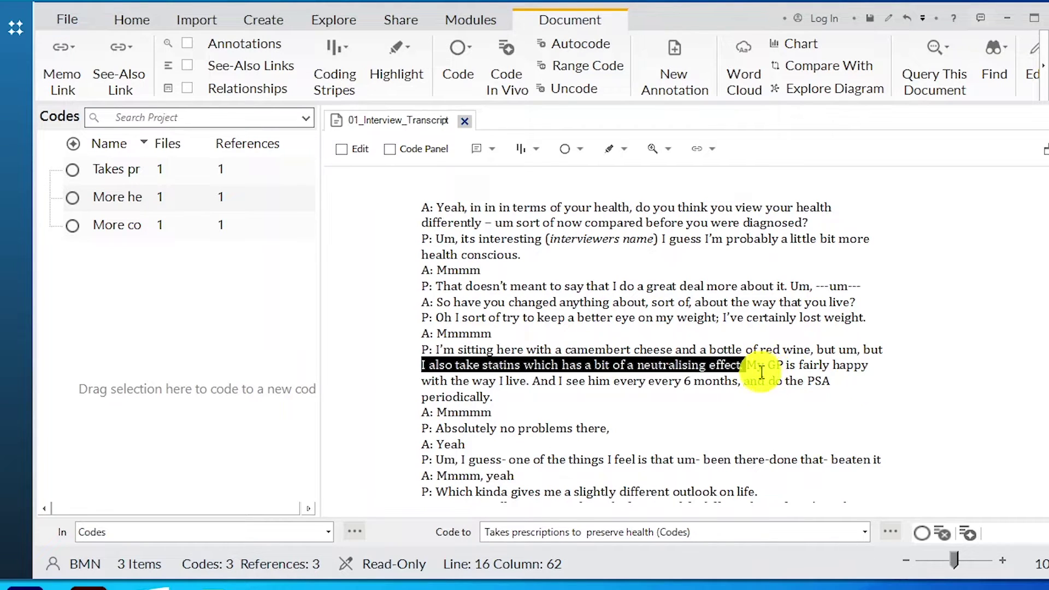
pyautogui.moveTo(754, 365); pyautogui.dragTo(745, 394)
pyautogui.moveTo(472, 388); pyautogui.dragTo(103, 334)
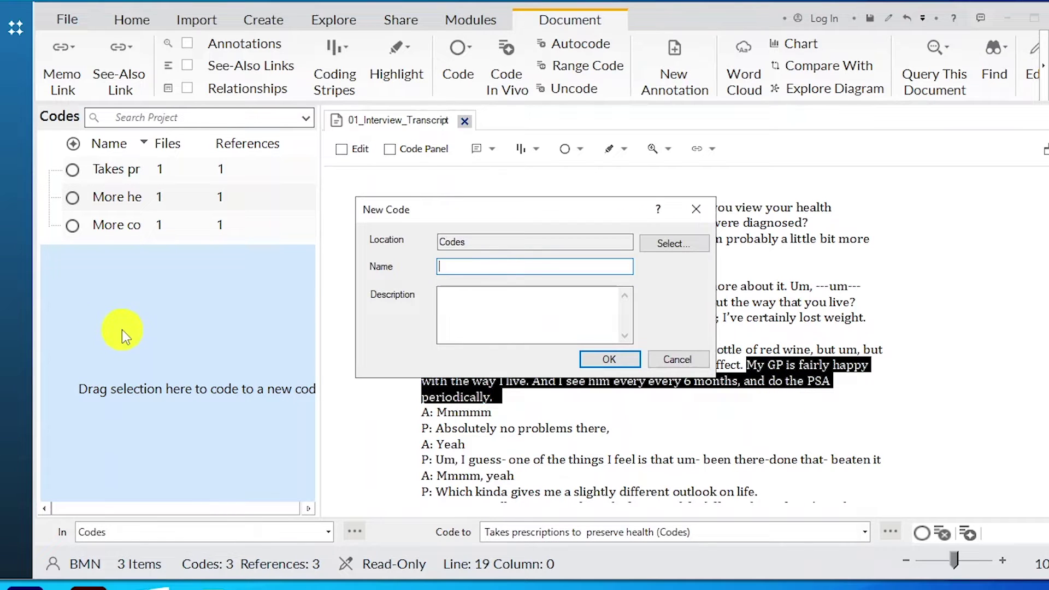
pyautogui.write('Regular health check ups')
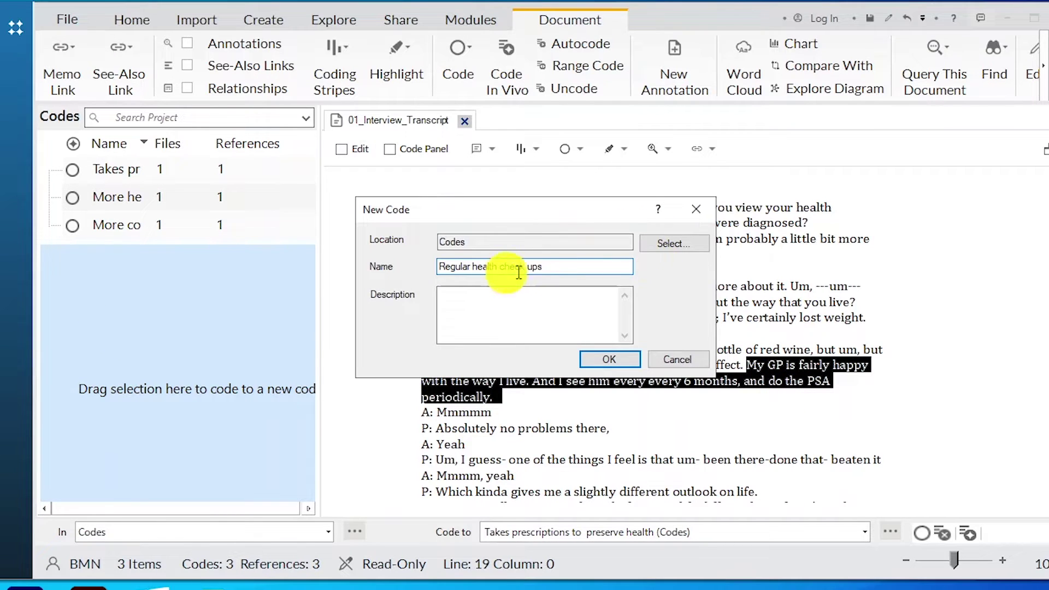
pyautogui.click(607, 359)
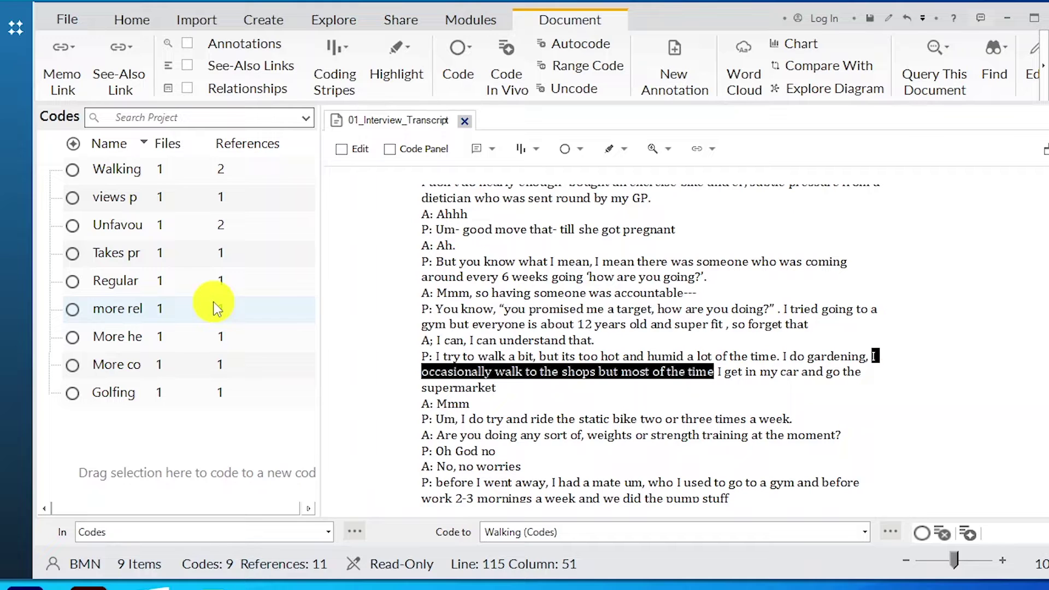
# Step: Open 02_Interview_Transcript from the project's Files list
pyautogui.click(15, 27)
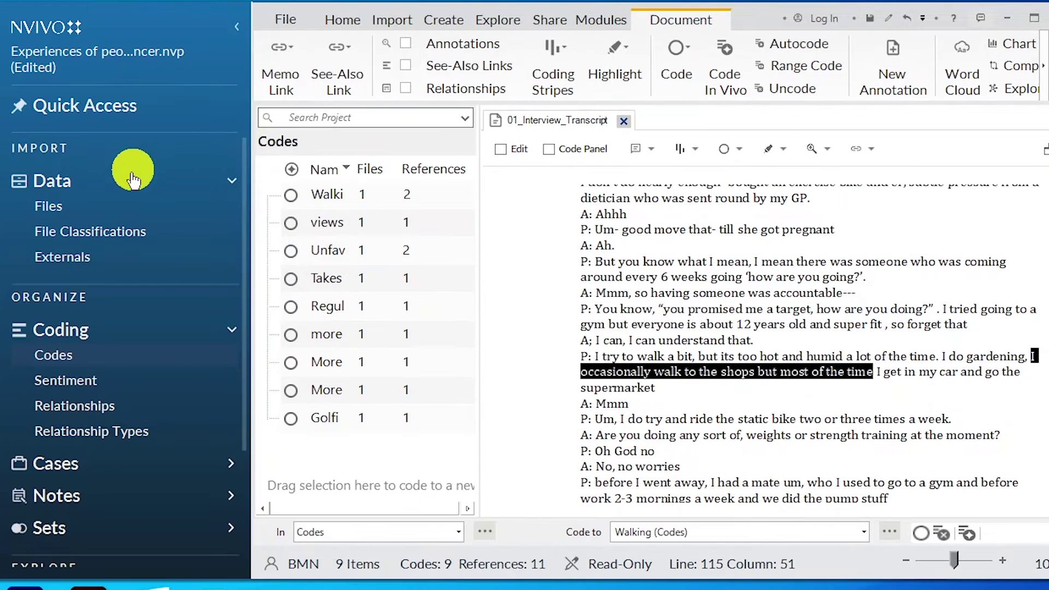
pyautogui.click(87, 206)
pyautogui.click(397, 221)
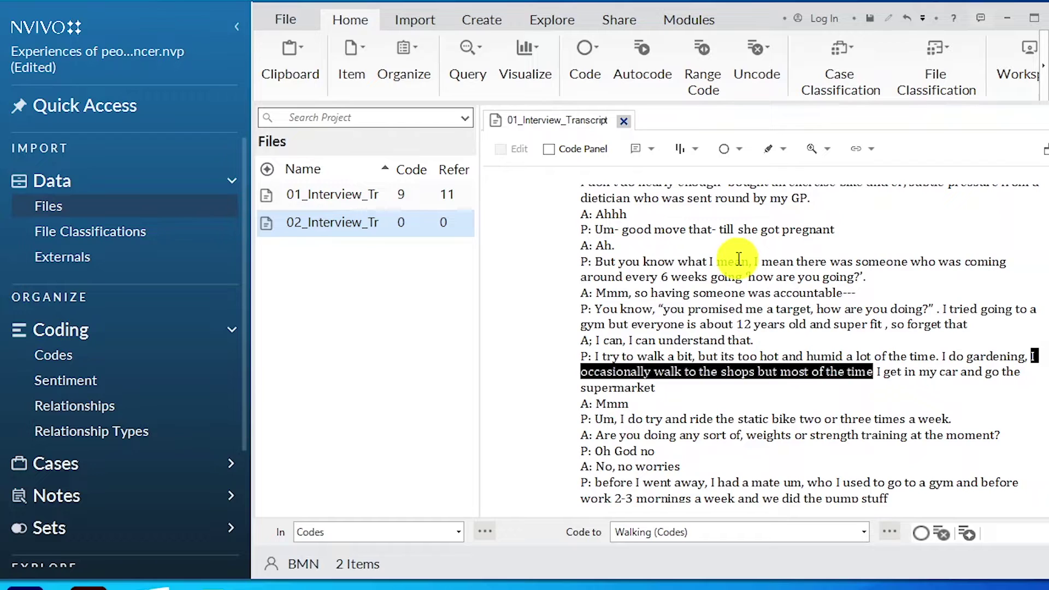
pyautogui.doubleClick(360, 216)
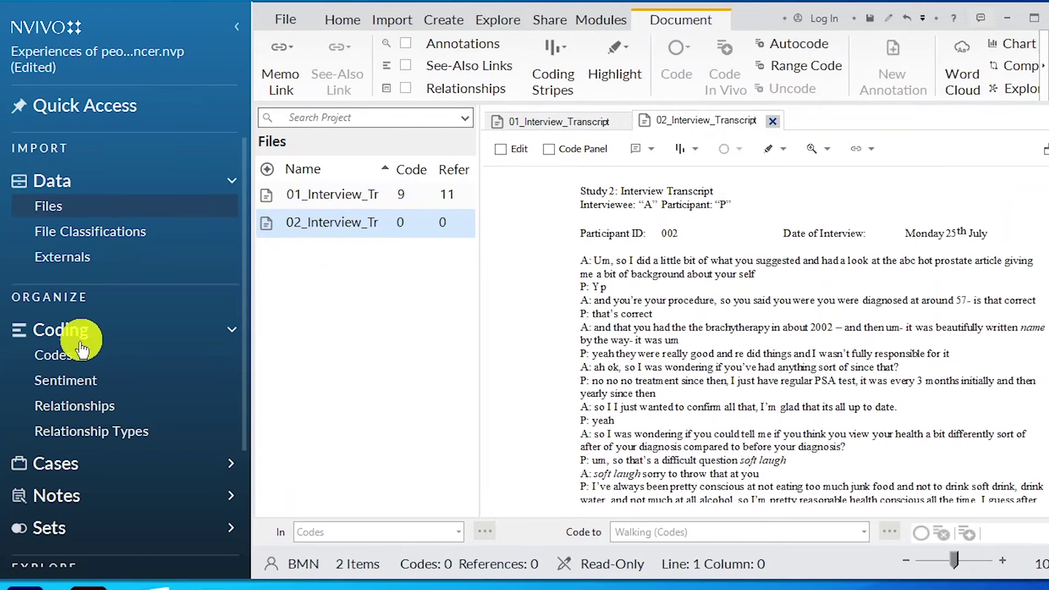
# Step: Code a second-interview passage to a new code, More conscious about health
pyautogui.click(60, 353)
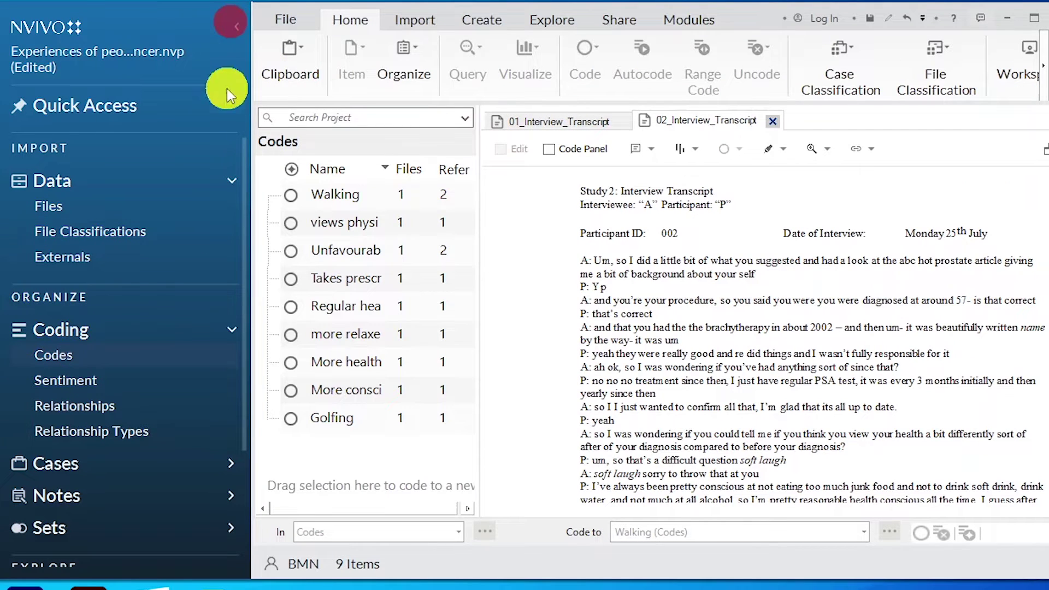
pyautogui.click(236, 24)
pyautogui.scroll(-3, 672, 274)
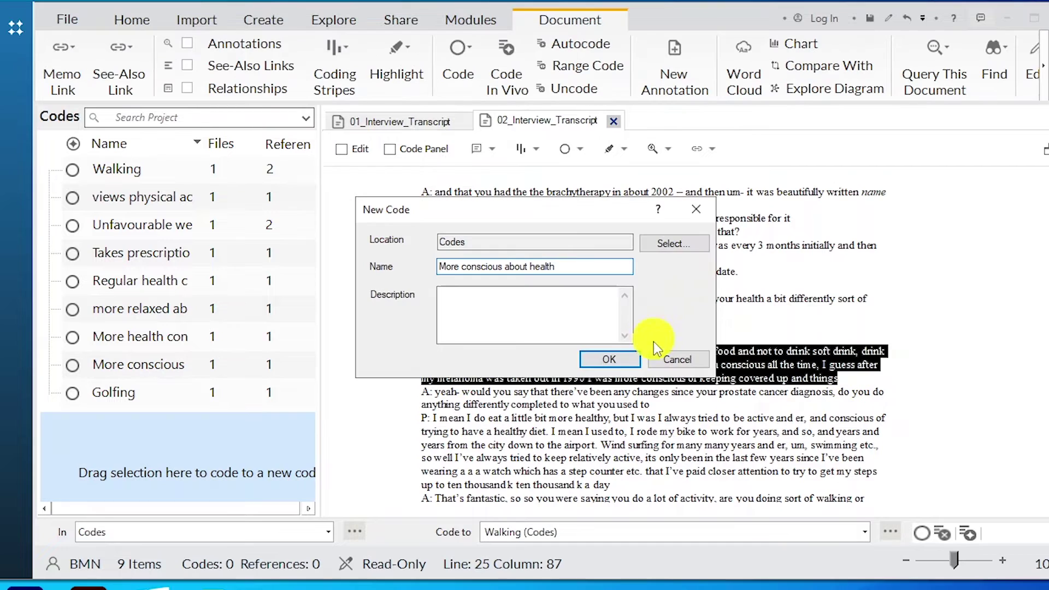
pyautogui.click(611, 360)
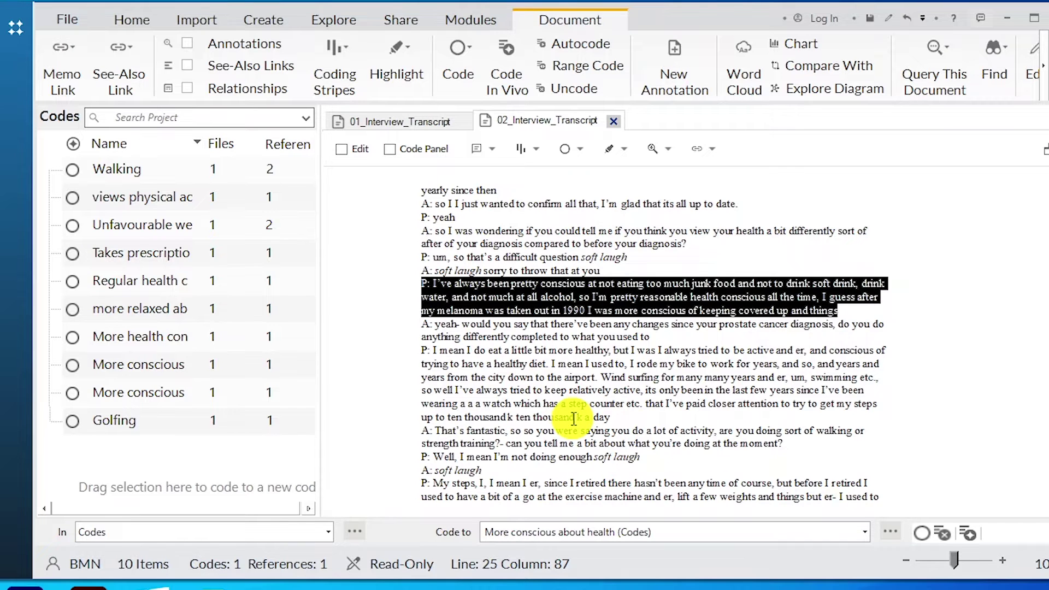
# Step: Code the sentence about eating more healthily to a new Healthy diet code
pyautogui.scroll(-2, 574, 419)
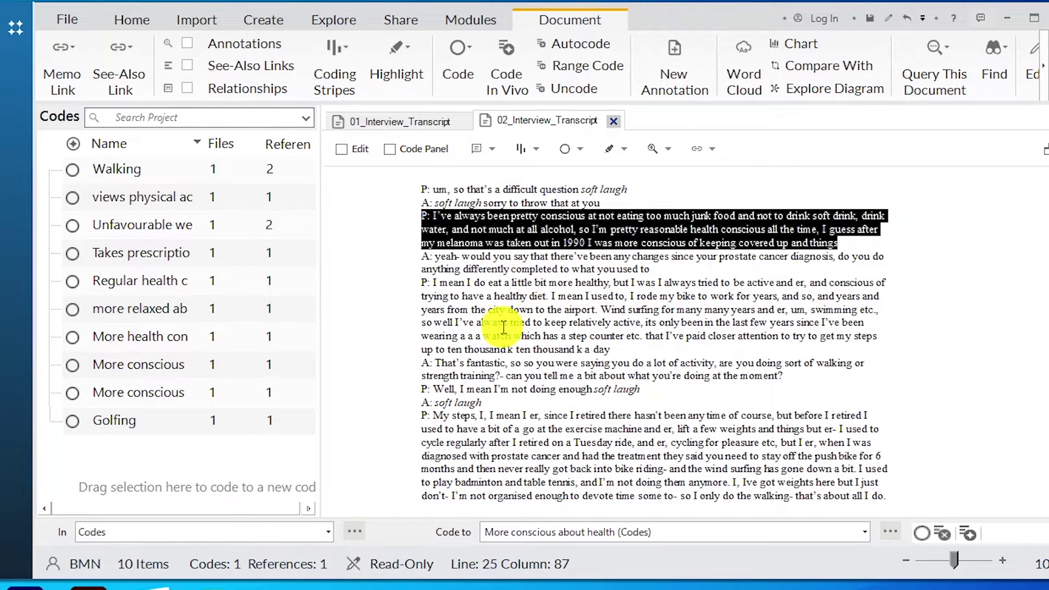
pyautogui.moveTo(610, 285); pyautogui.dragTo(354, 281)
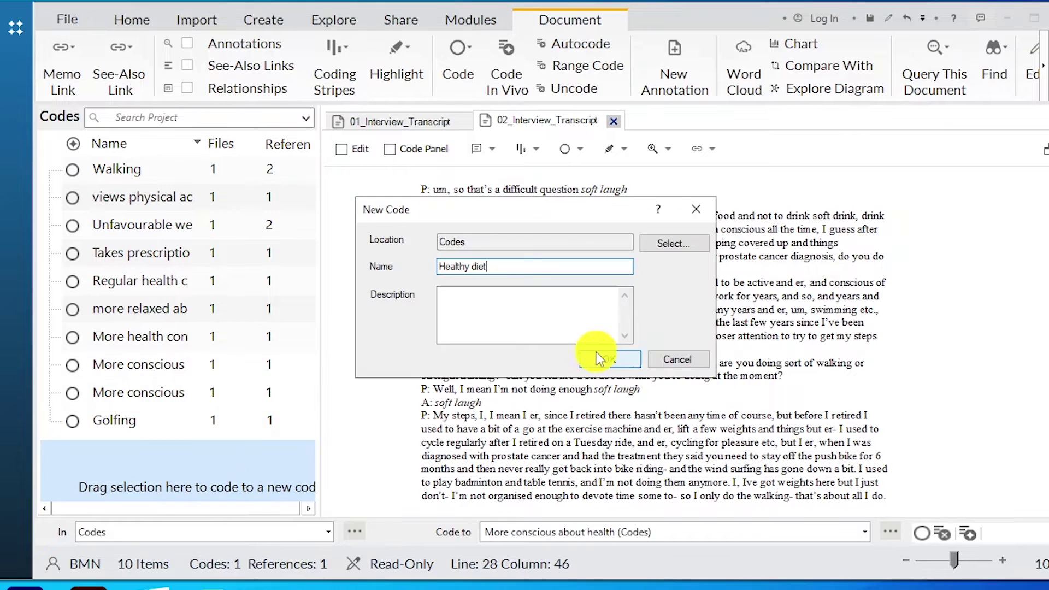
pyautogui.click(604, 357)
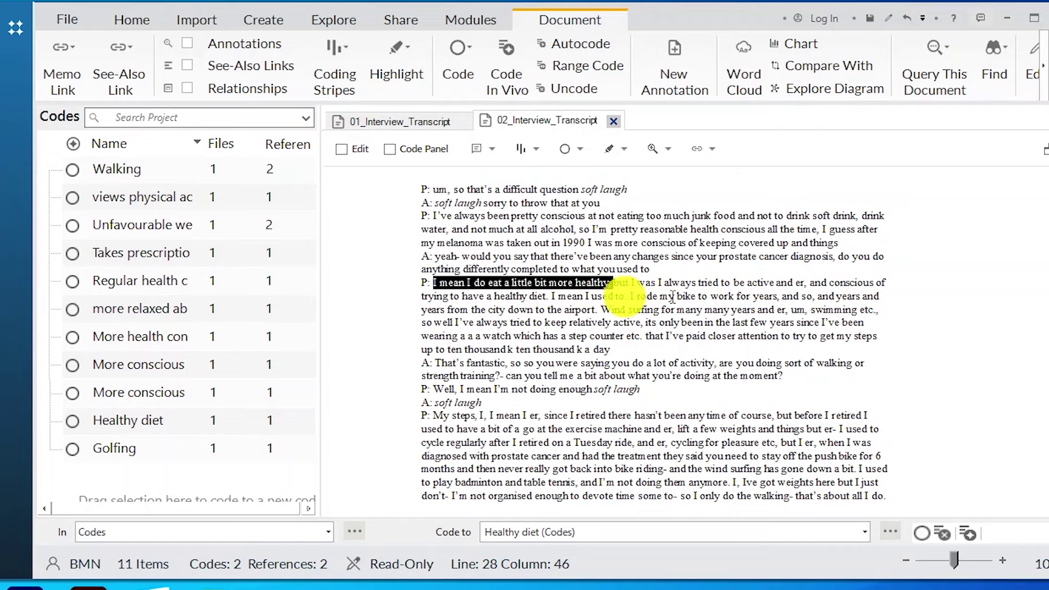
# Step: Add the healthy diet sentence to Healthy diet and create a Physically active code
pyautogui.click(833, 283)
pyautogui.moveTo(833, 283)
pyautogui.mouseDown()
pyautogui.moveTo(453, 297)
pyautogui.moveTo(179, 402)
pyautogui.moveTo(181, 427)
pyautogui.mouseUp()
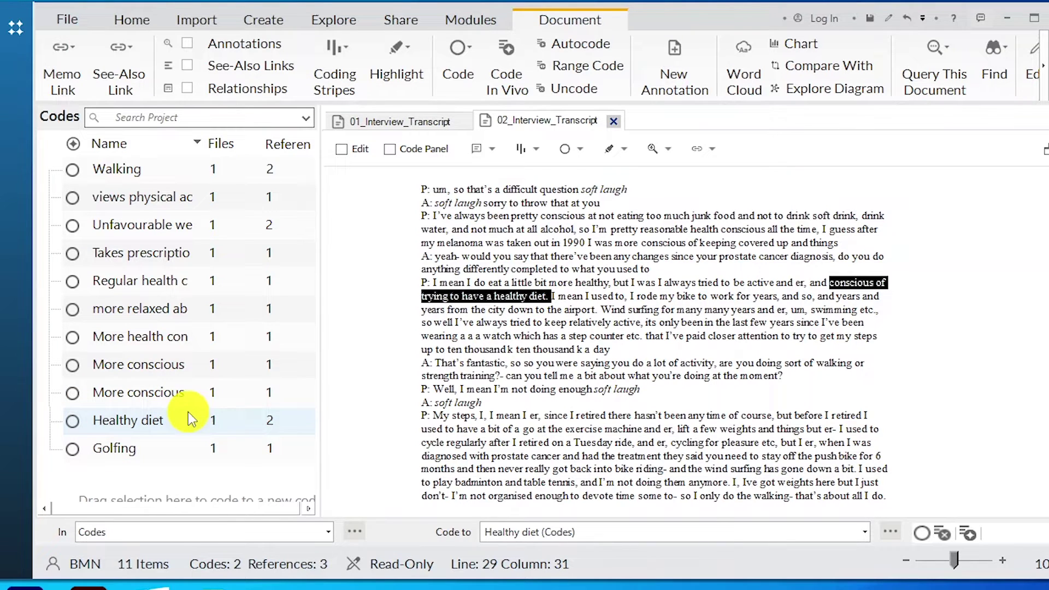
pyautogui.moveTo(659, 283); pyautogui.dragTo(247, 459)
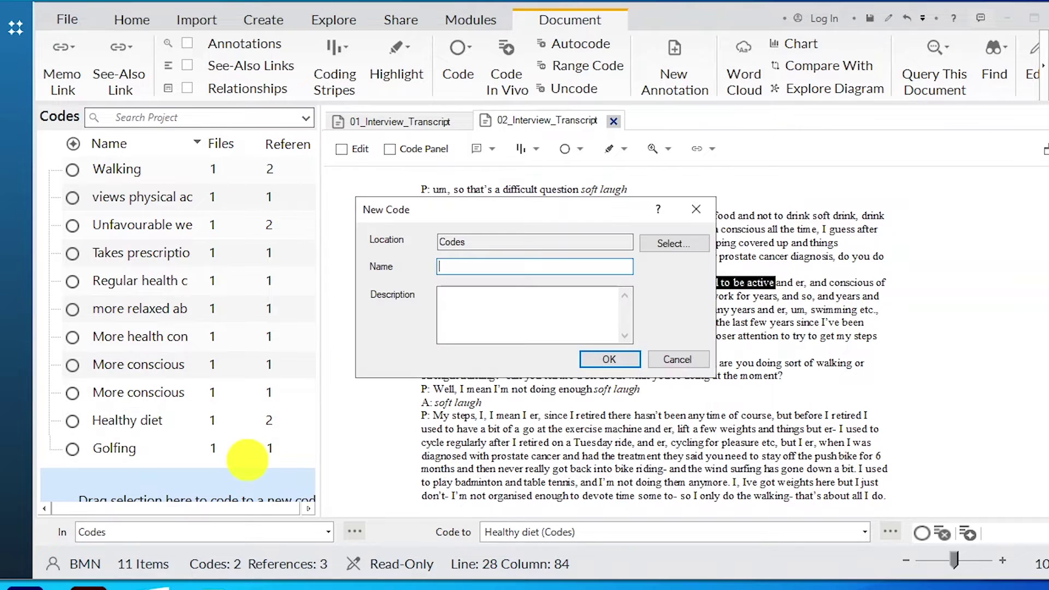
pyautogui.write('Physically ac')
pyautogui.write('tive')
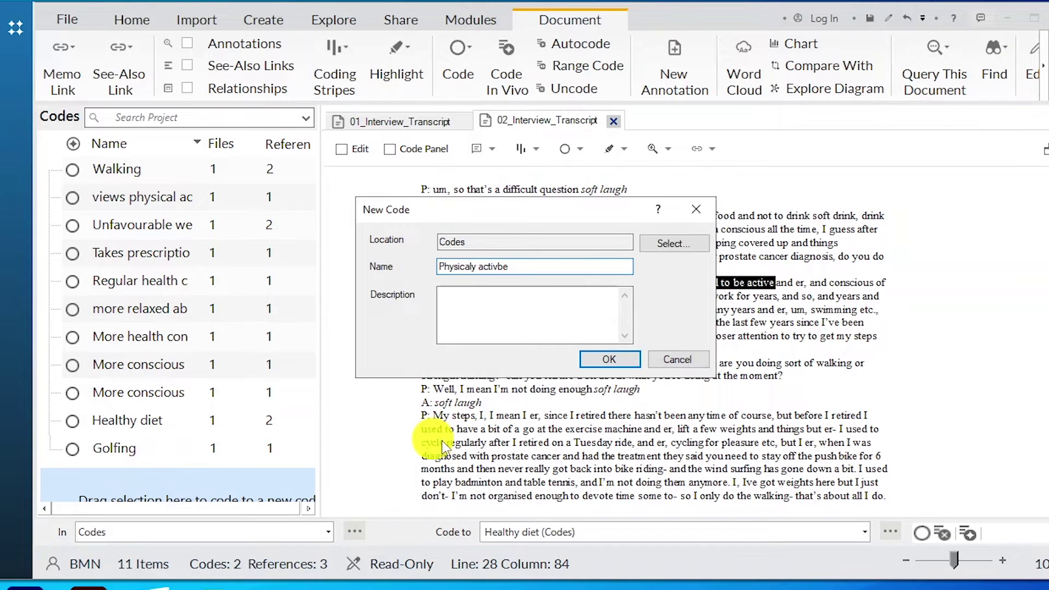
pyautogui.press('Return')
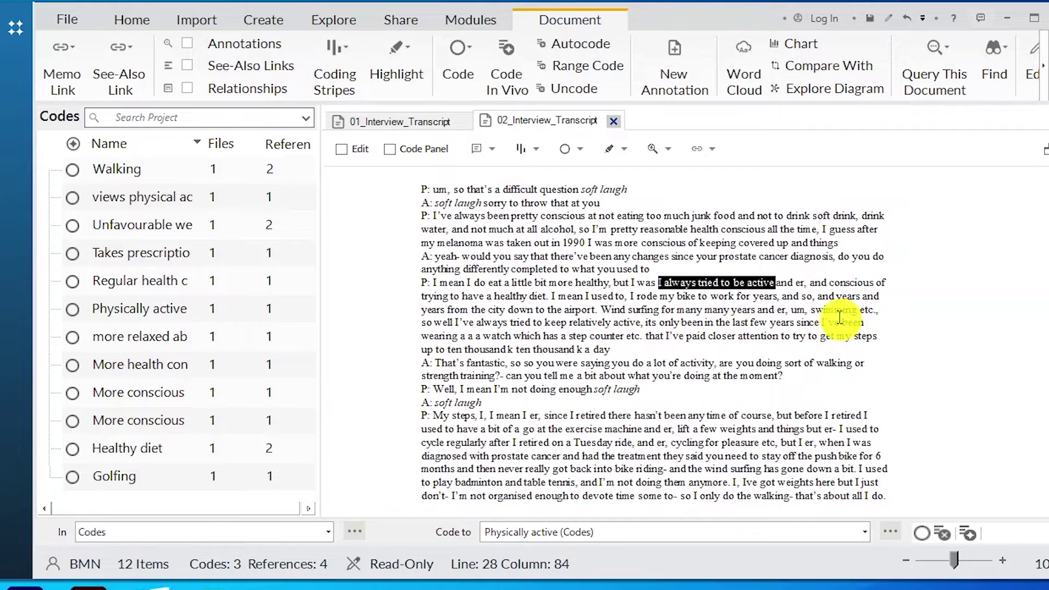
# Step: Code the passage about cycling and wind surfing to an existing code
pyautogui.moveTo(551, 295); pyautogui.dragTo(877, 310)
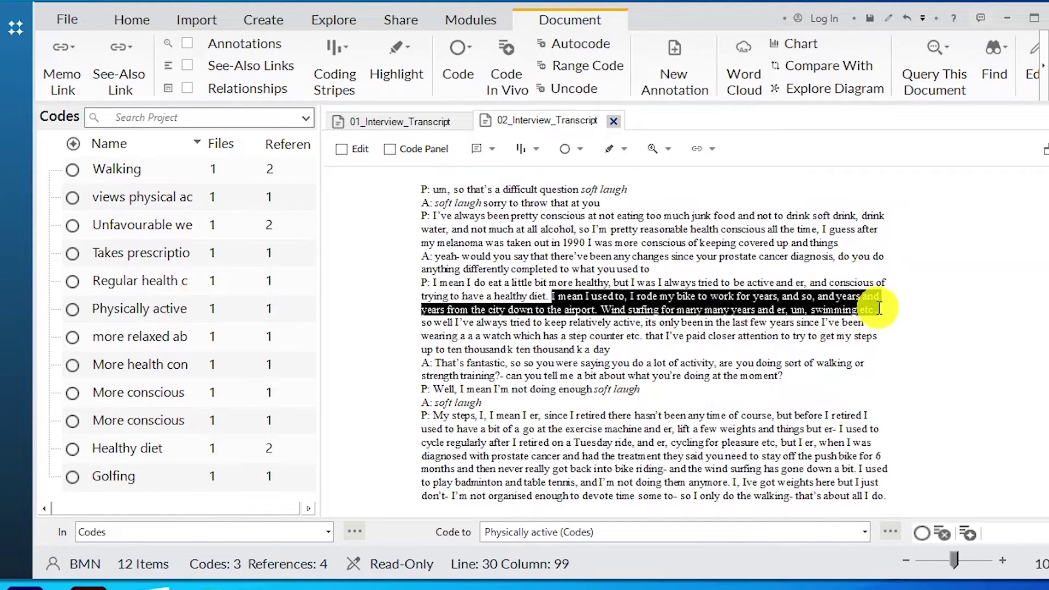
pyautogui.moveTo(707, 299); pyautogui.dragTo(117, 309)
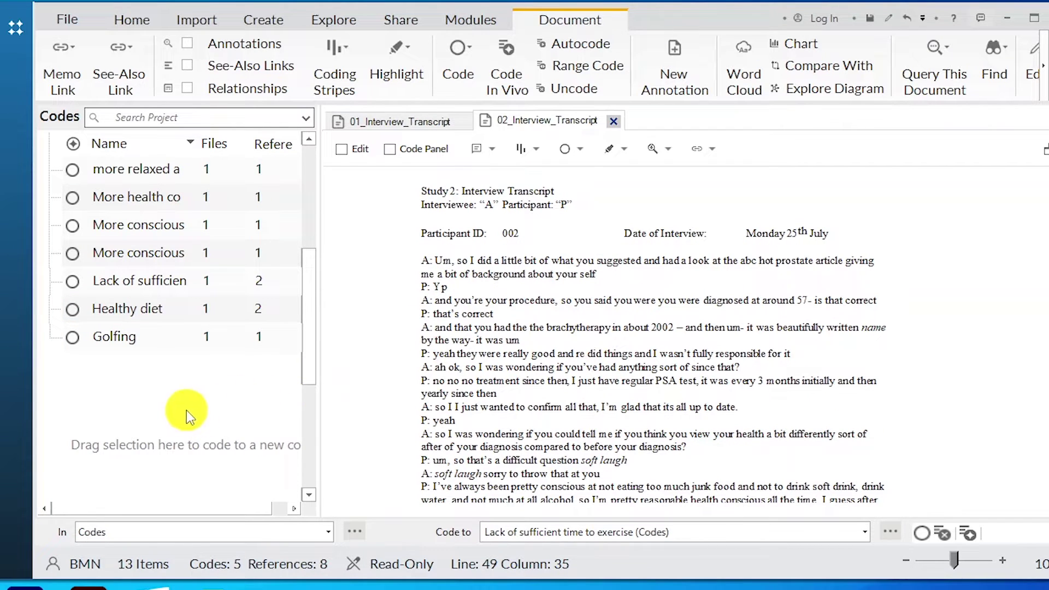
pyautogui.scroll(2, 206, 298)
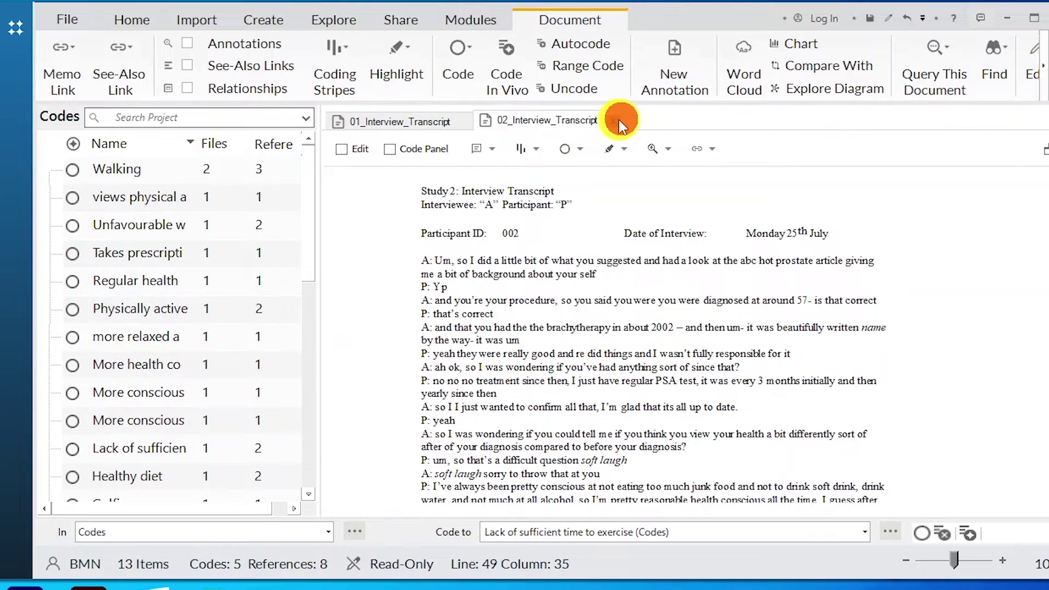
# Step: Close 02_Interview_Transcript and show all 13 codes in a widened Codes list
pyautogui.click(619, 119)
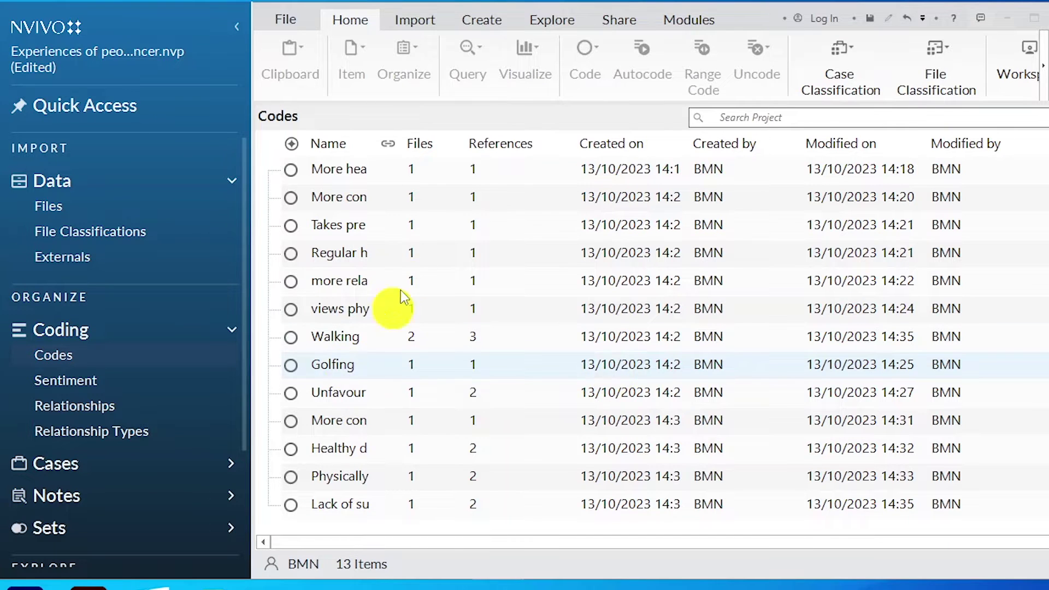
pyautogui.click(77, 360)
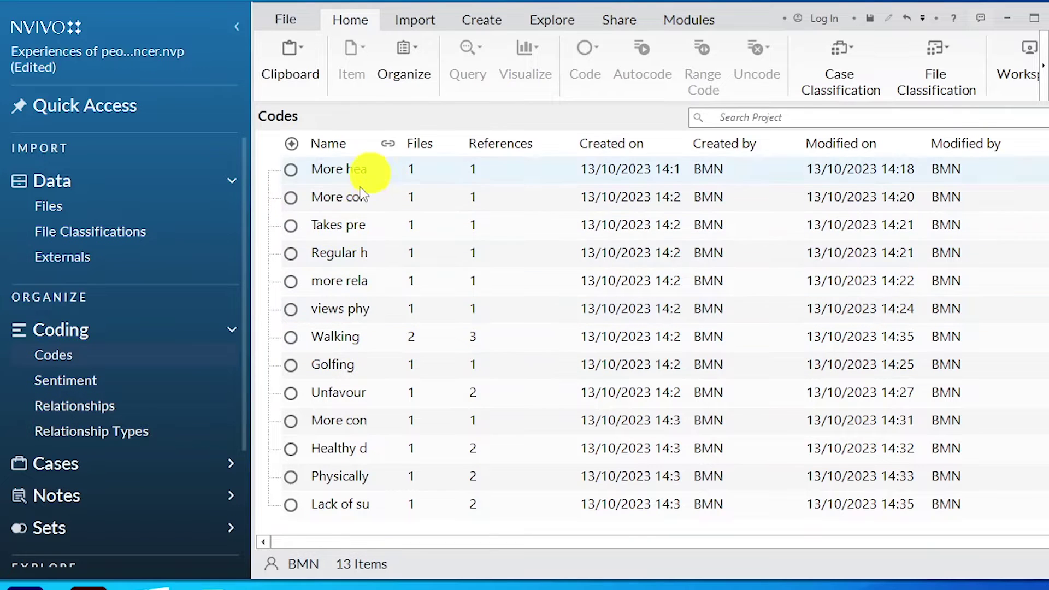
pyautogui.click(234, 28)
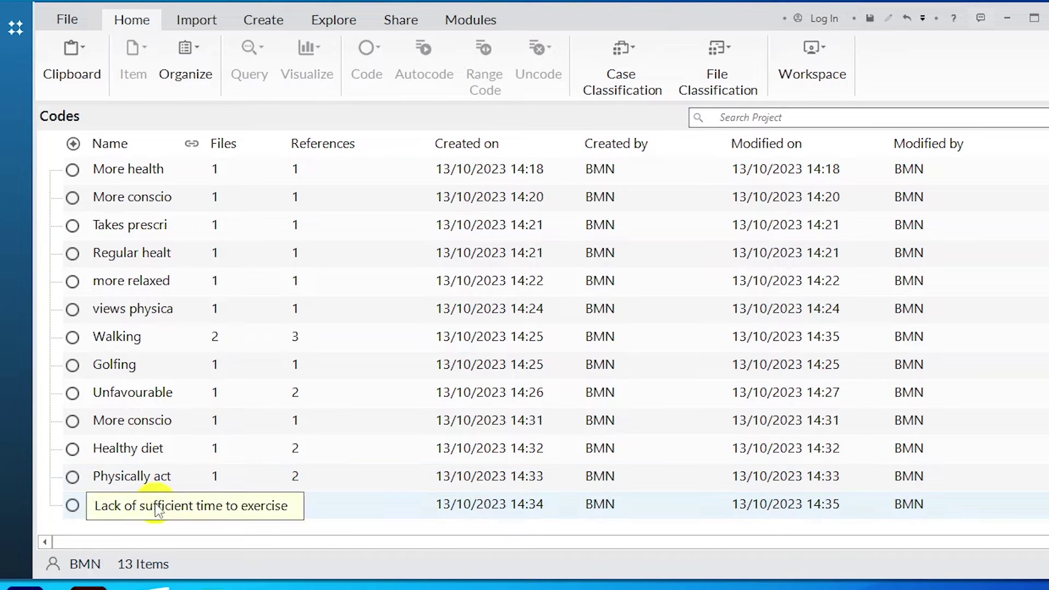
pyautogui.rightClick(414, 526)
pyautogui.click(16, 27)
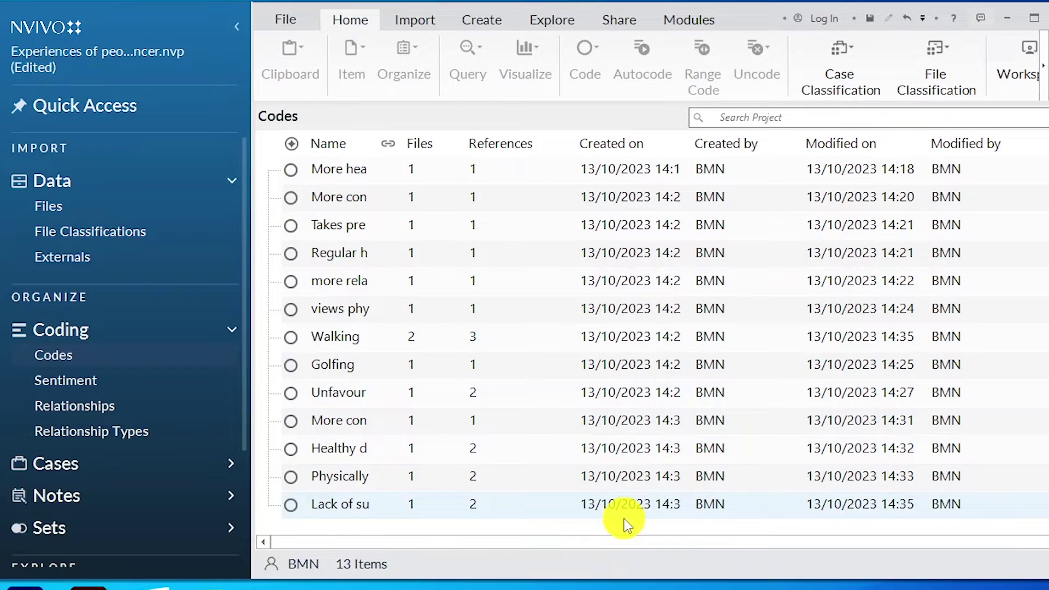
# Step: Create a new code named Barriers to physical activity
pyautogui.click(38, 350)
pyautogui.rightClick(623, 520)
pyautogui.click(696, 529)
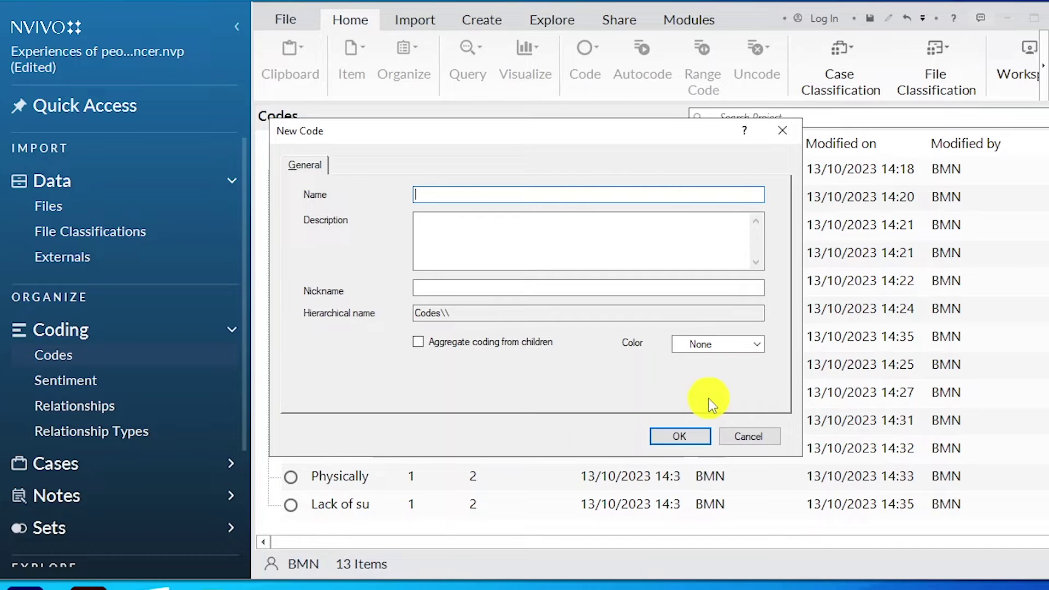
pyautogui.write('Barriers to physical activity')
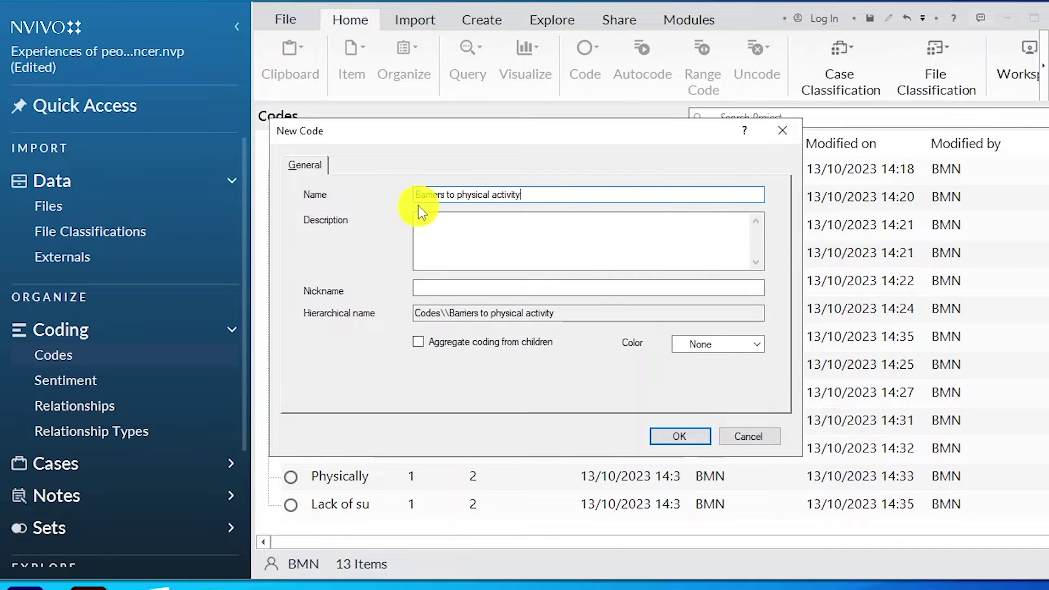
pyautogui.click(681, 435)
# Step: Move Lack of sufficient time to exercise and Unfavourable weather conditions under Barriers to physical activity
pyautogui.scroll(-3, 523, 388)
pyautogui.scroll(-1, 524, 388)
pyautogui.scroll(3, 419, 241)
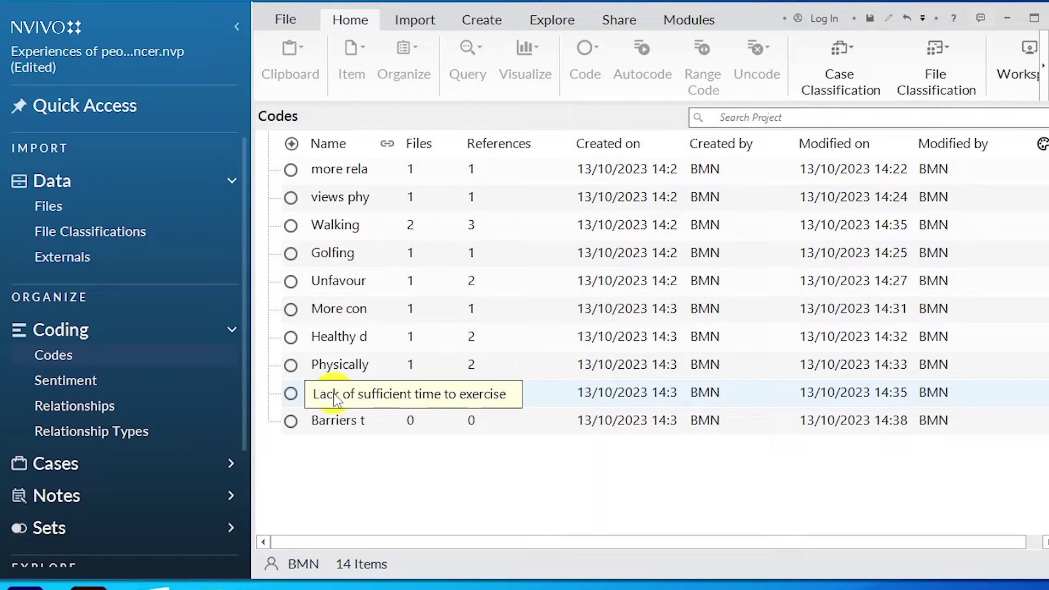
pyautogui.moveTo(334, 393); pyautogui.dragTo(373, 416)
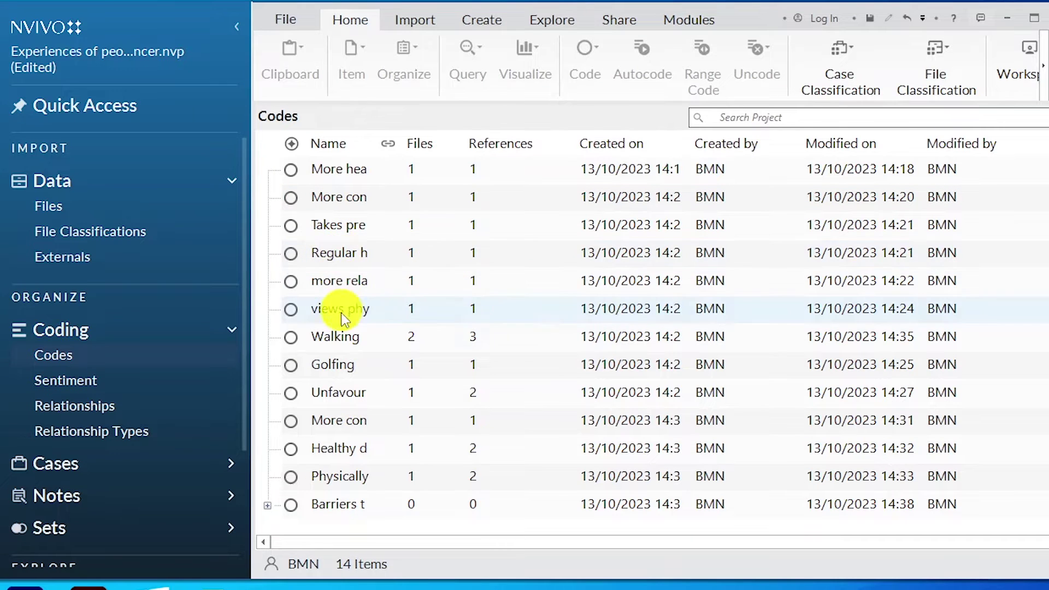
pyautogui.moveTo(340, 398); pyautogui.dragTo(346, 508)
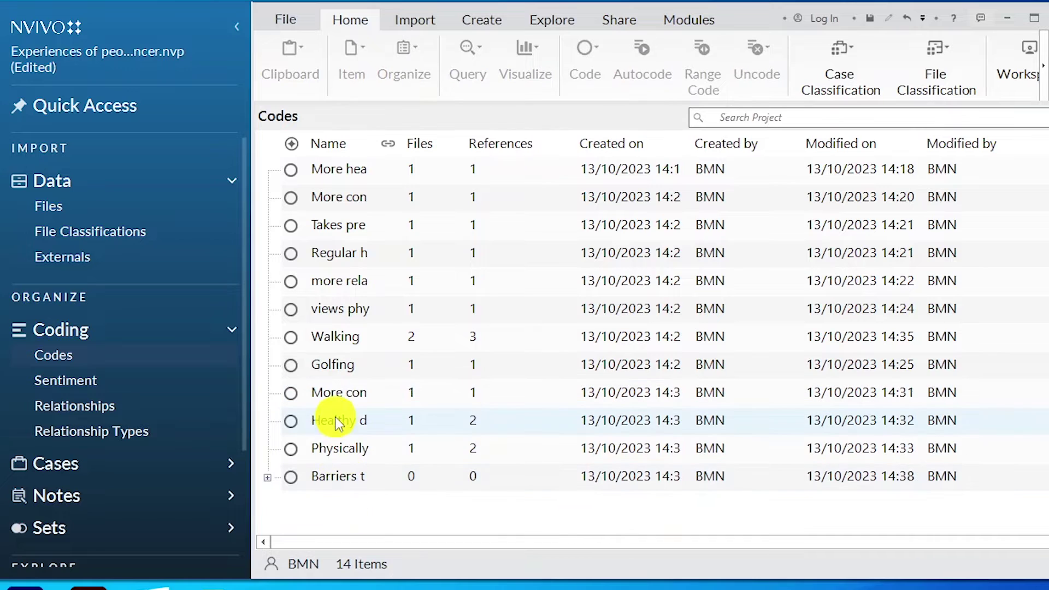
# Step: Make Barriers aggregate its child codes' coding and expand it to show both children
pyautogui.click(365, 478)
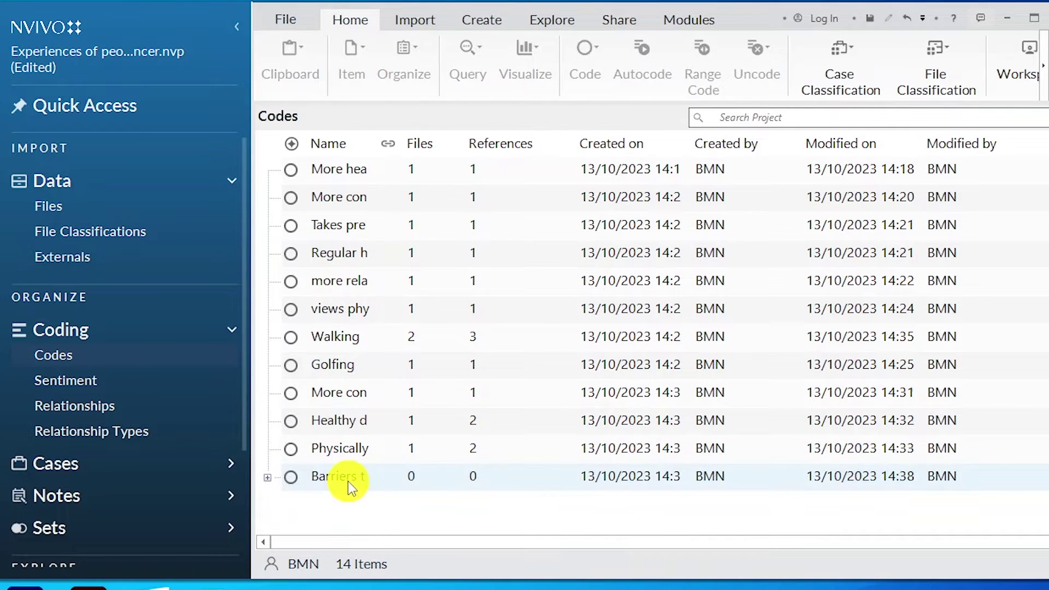
pyautogui.rightClick(435, 473)
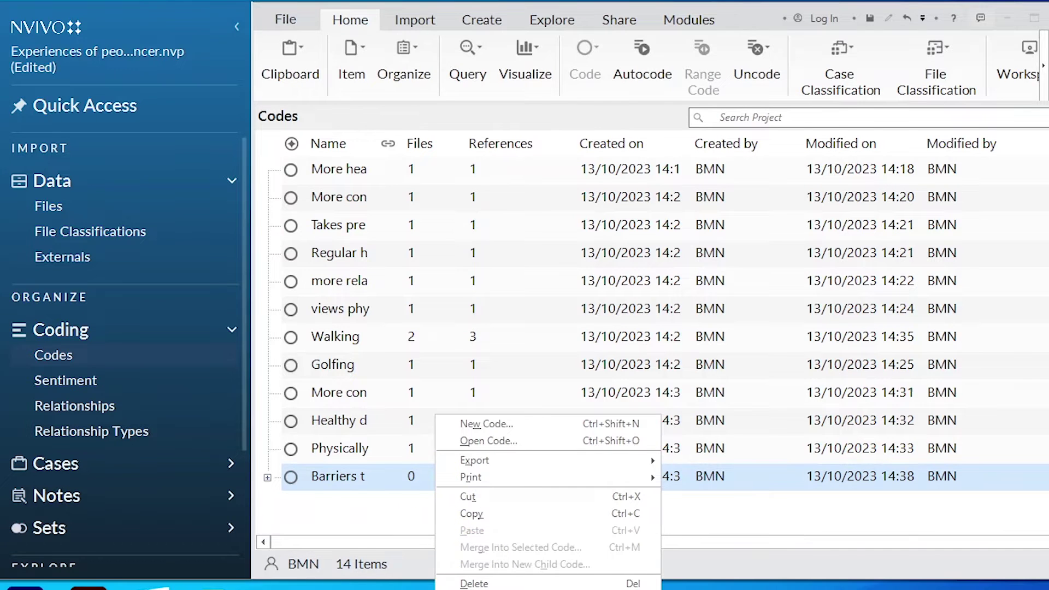
pyautogui.click(530, 459)
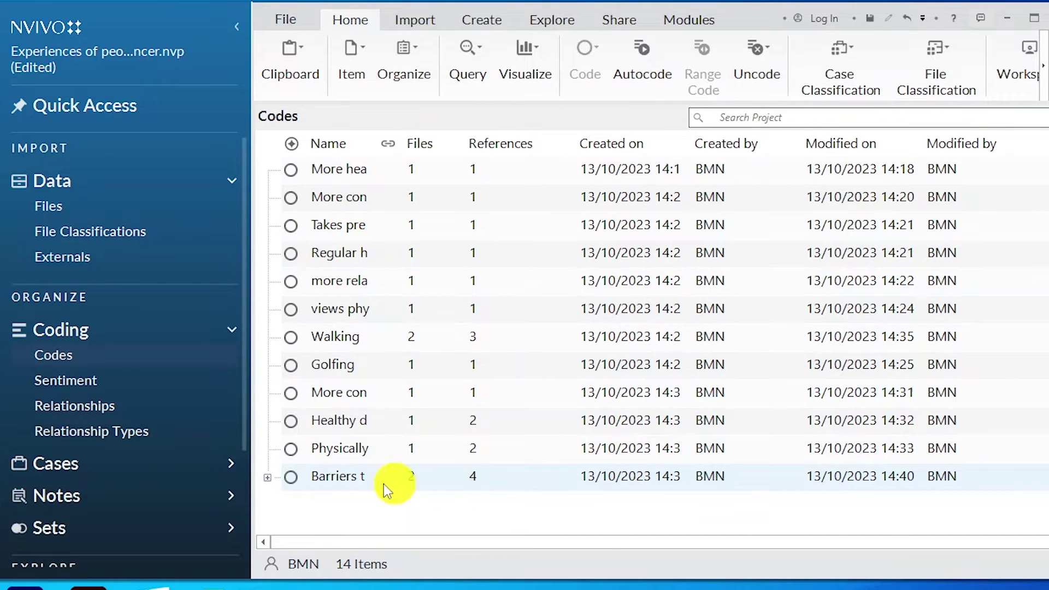
pyautogui.click(267, 477)
pyautogui.scroll(-2, 475, 431)
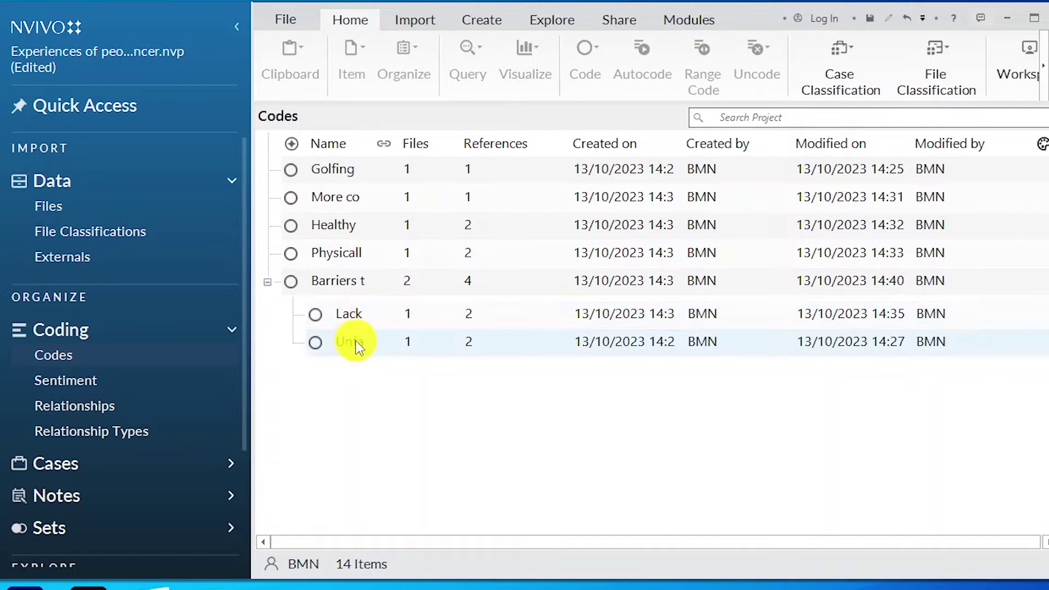
# Step: Create a new top-level code named 'Physical activities'
pyautogui.click(267, 282)
pyautogui.doubleClick(480, 526)
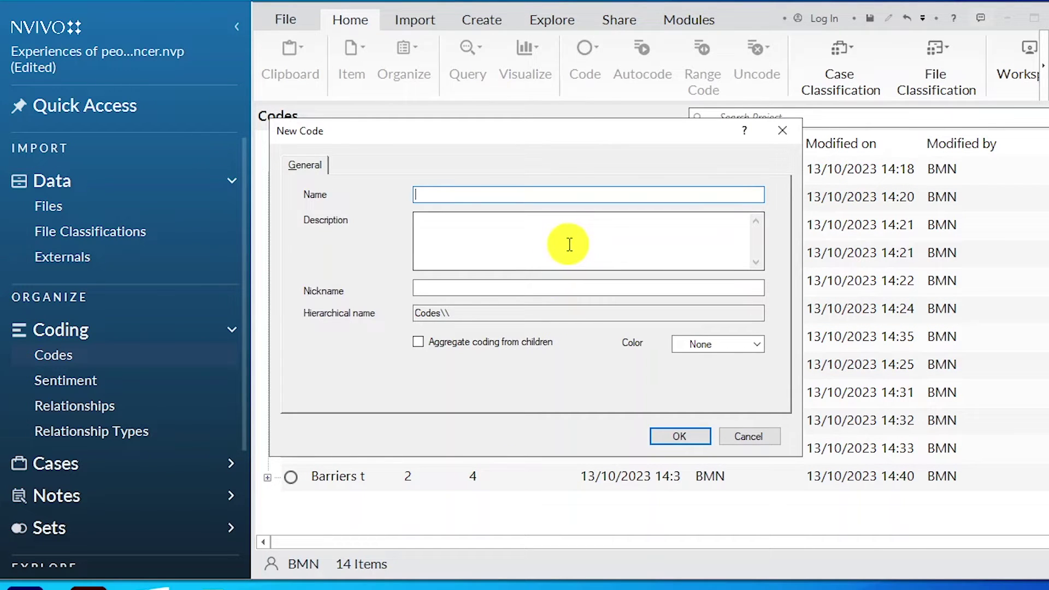
pyautogui.click(749, 437)
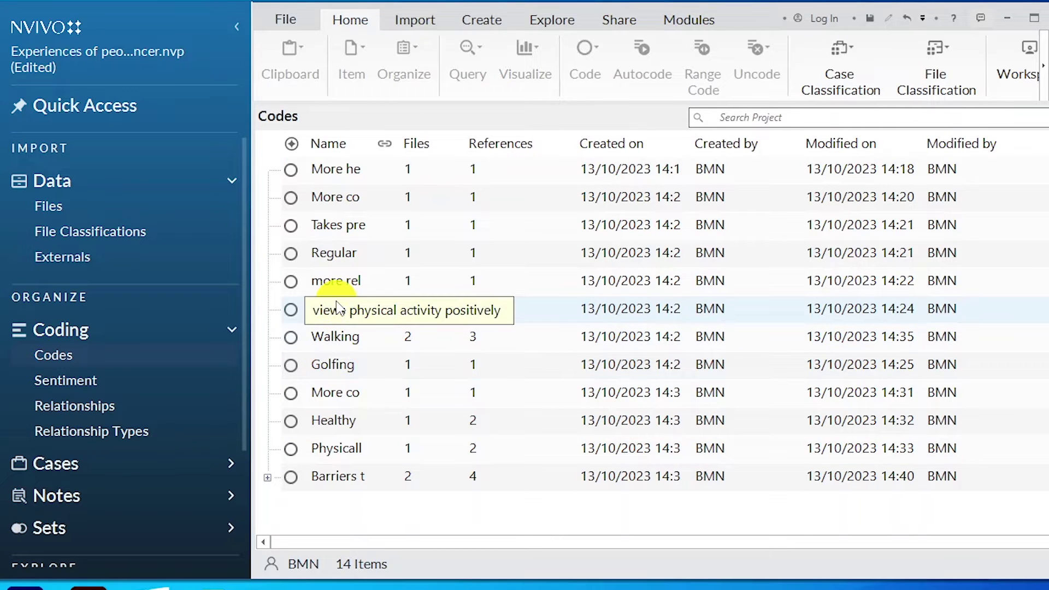
pyautogui.rightClick(547, 509)
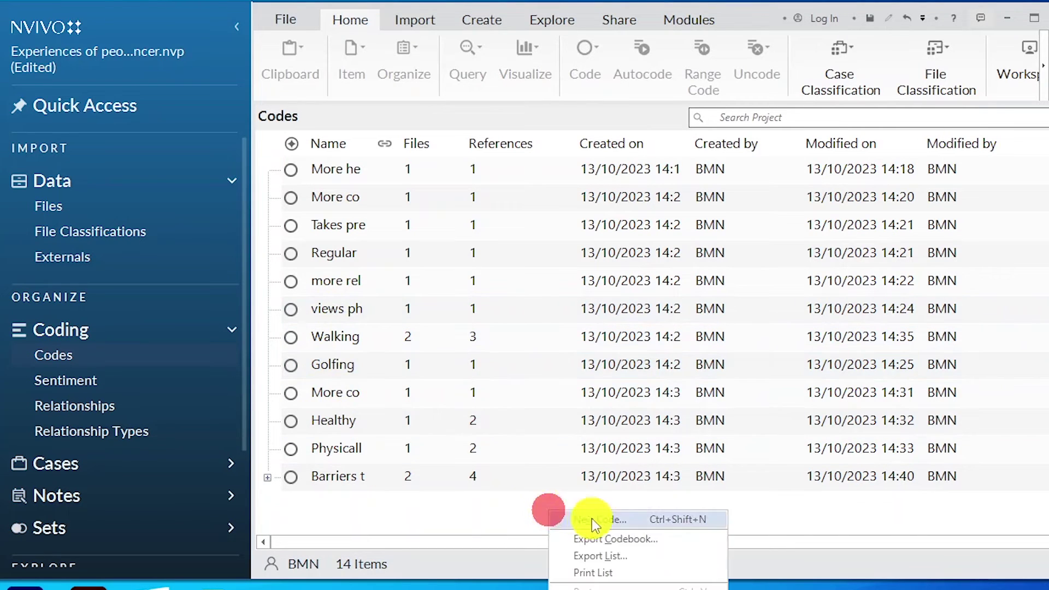
pyautogui.click(592, 519)
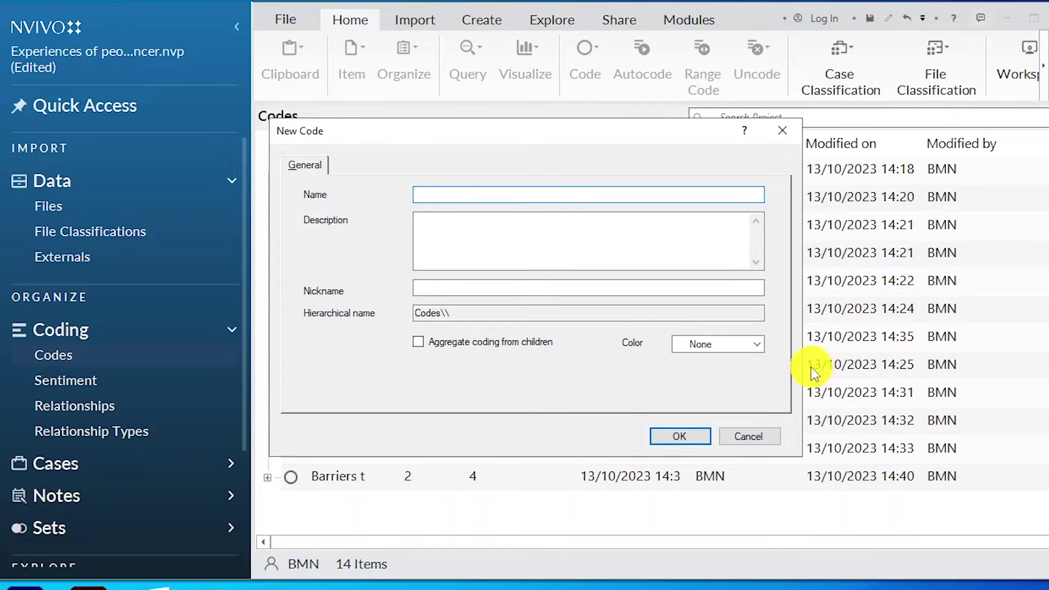
pyautogui.write('Physical activities')
pyautogui.press('Return')
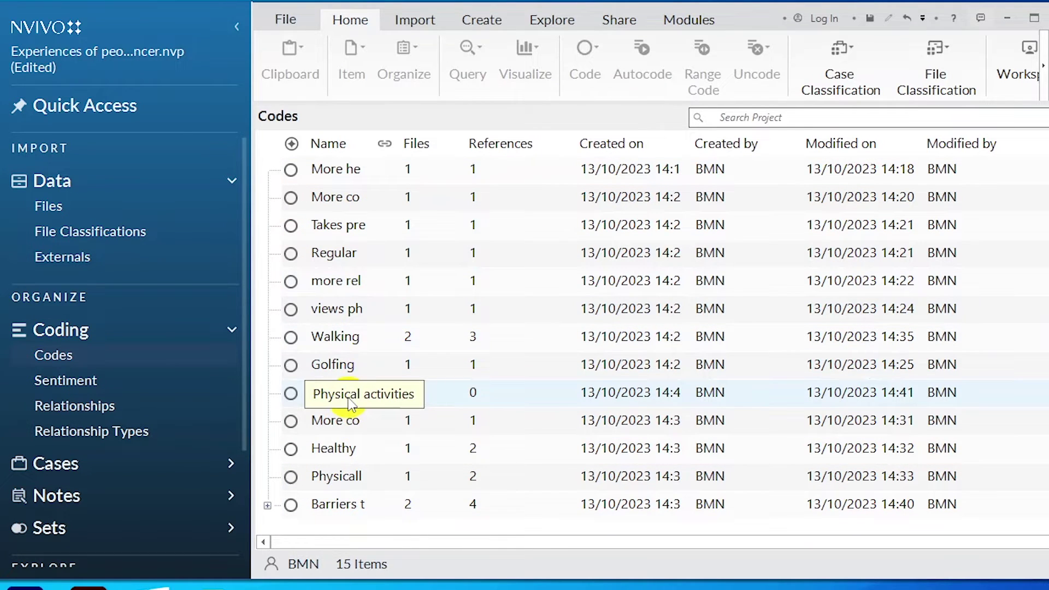
# Step: Move Golfing, Walking and 'views physical activity positively' under Physical activities, and make it aggregate its children's coding
pyautogui.click(332, 365)
pyautogui.moveTo(334, 372); pyautogui.dragTo(393, 367)
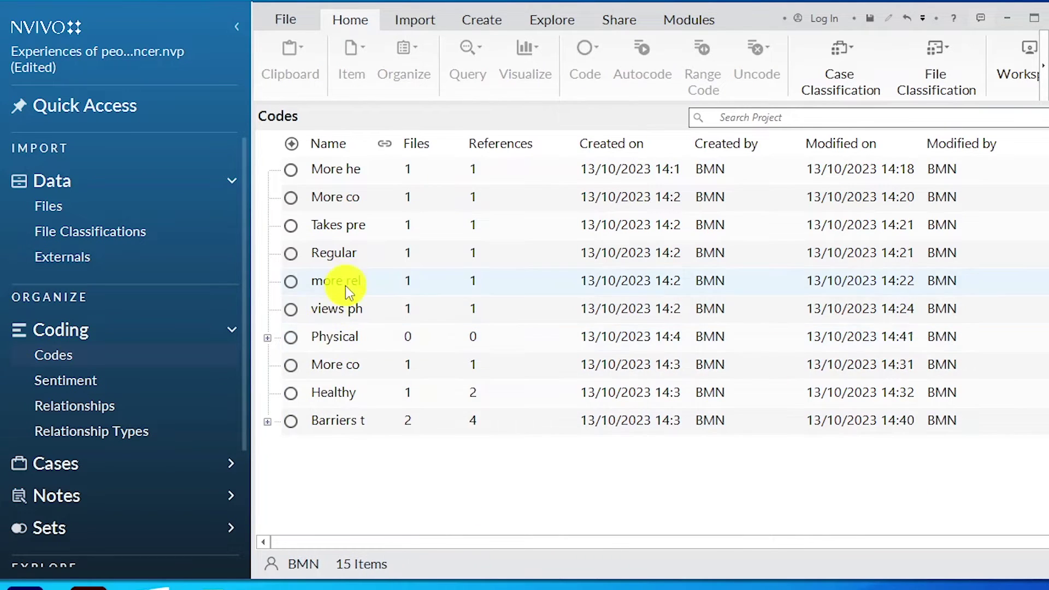
pyautogui.moveTo(332, 310); pyautogui.dragTo(364, 329)
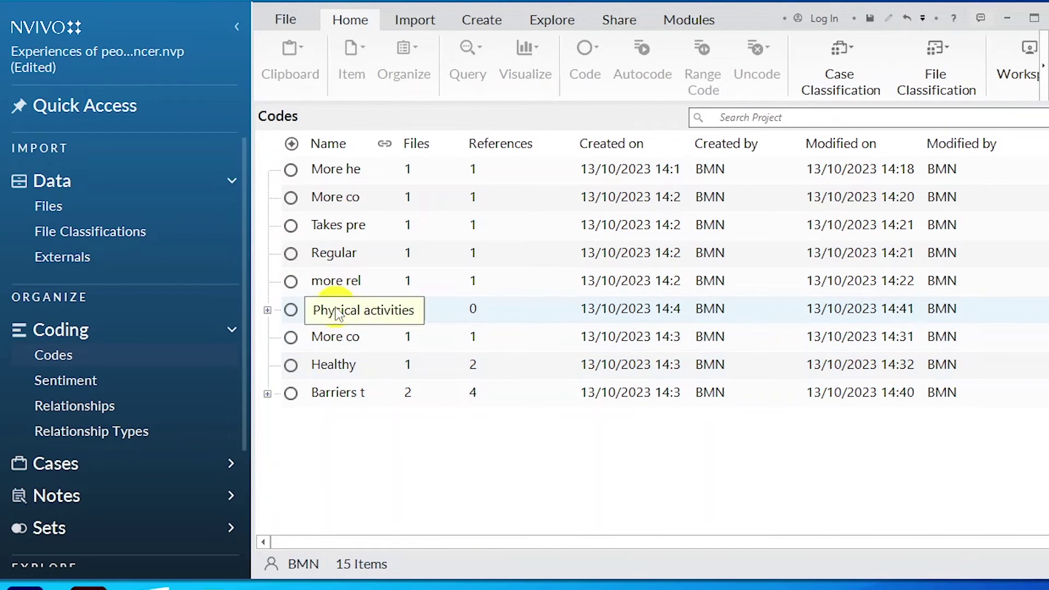
pyautogui.rightClick(337, 314)
pyautogui.click(413, 533)
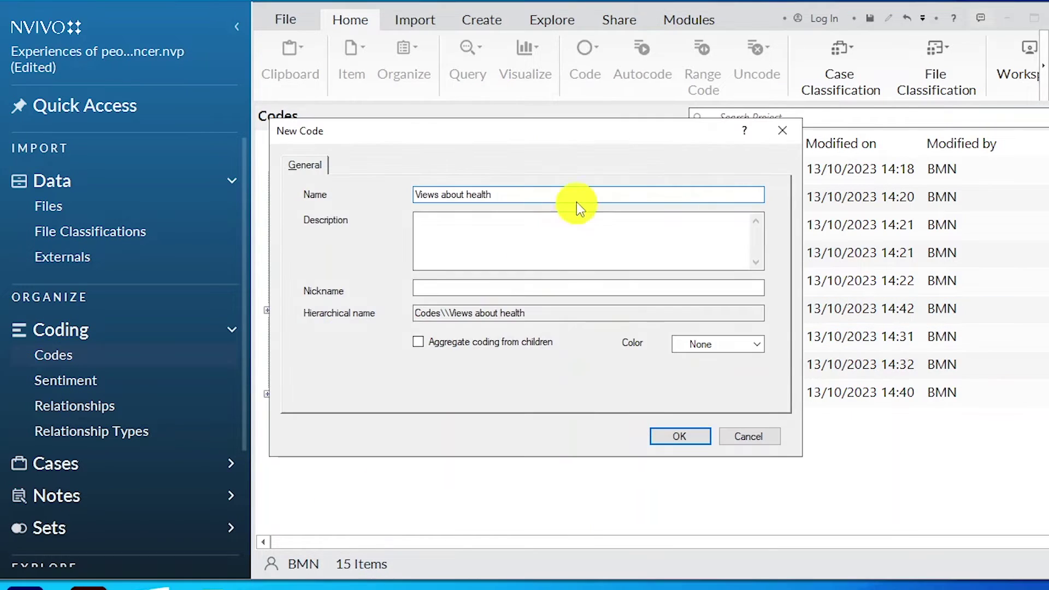
# Step: Create 'Views about health', nest the three 'More' codes under it, and make it aggregate its children's coding
pyautogui.click(677, 436)
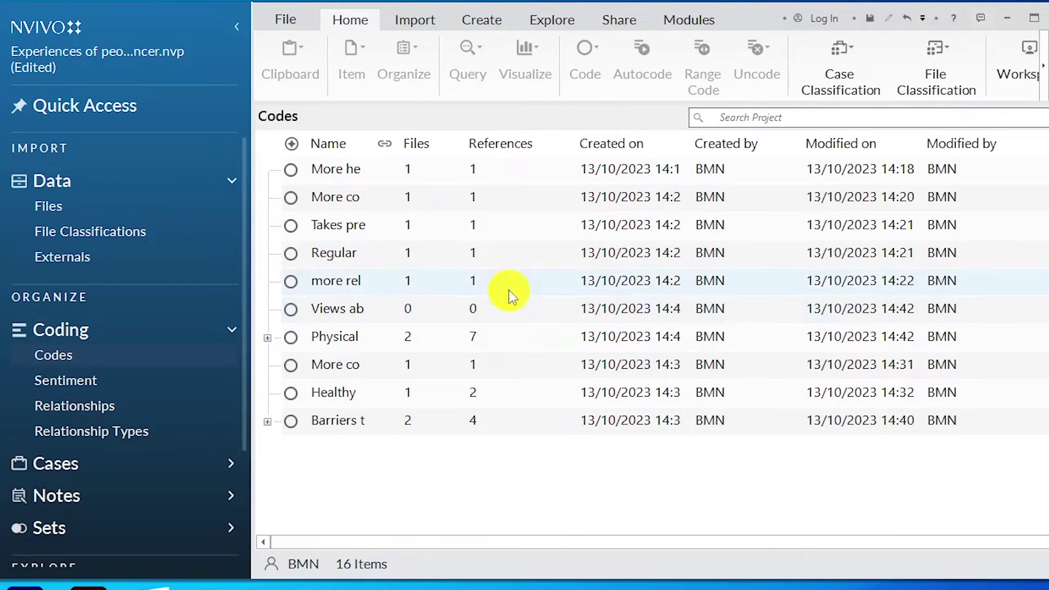
pyautogui.click(349, 168)
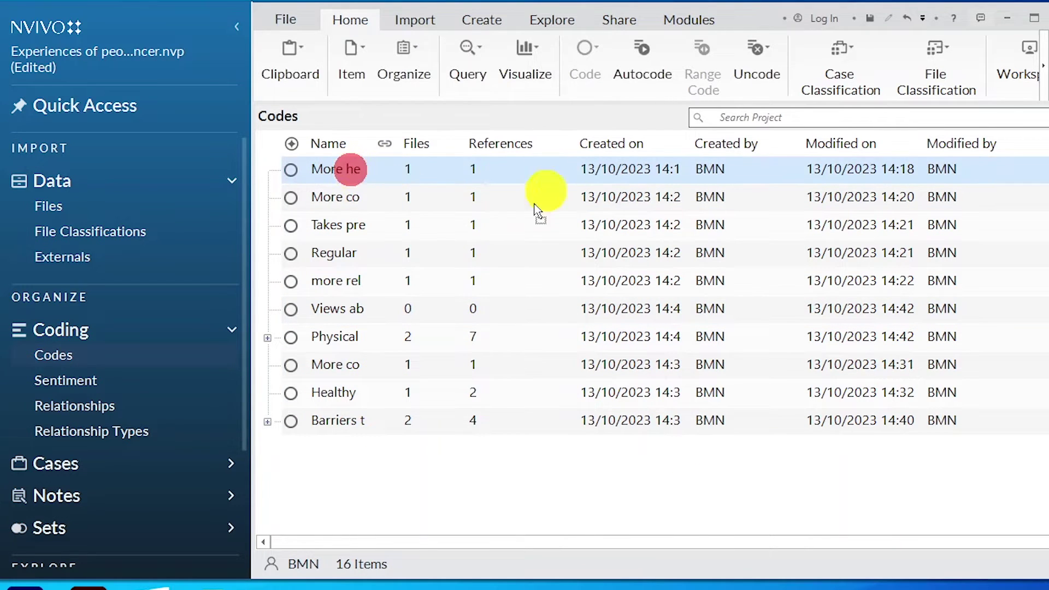
pyautogui.moveTo(333, 311); pyautogui.dragTo(333, 311)
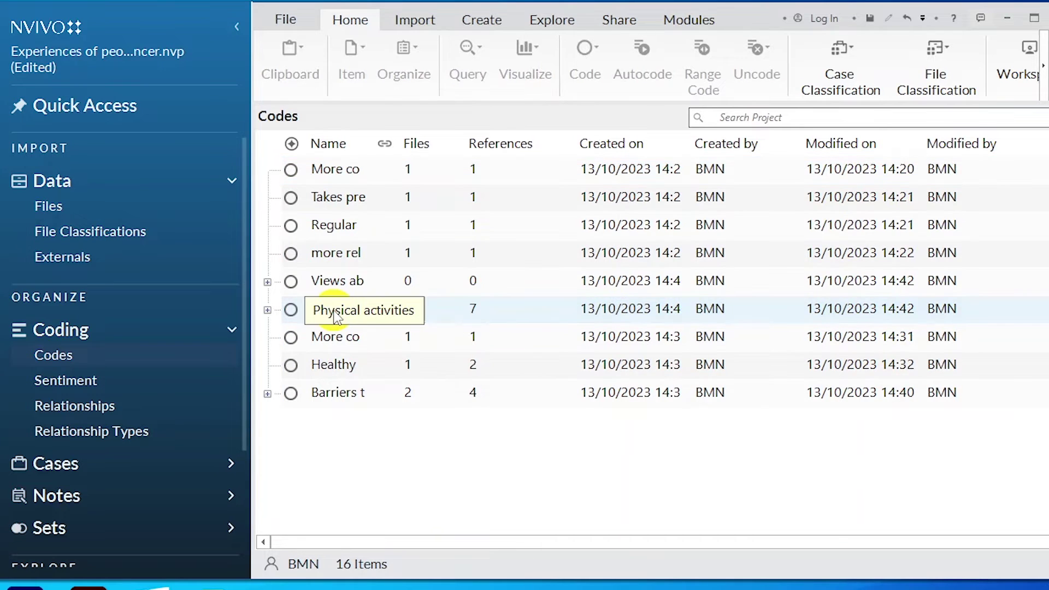
pyautogui.click(335, 172)
pyautogui.moveTo(335, 171); pyautogui.dragTo(329, 278)
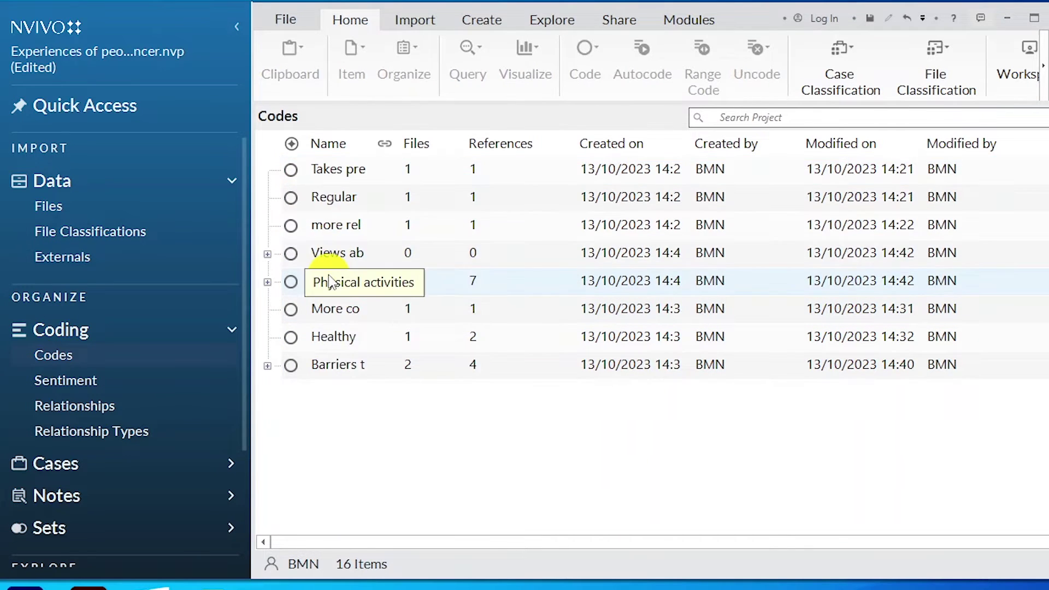
pyautogui.click(345, 173)
pyautogui.moveTo(329, 305); pyautogui.dragTo(335, 253)
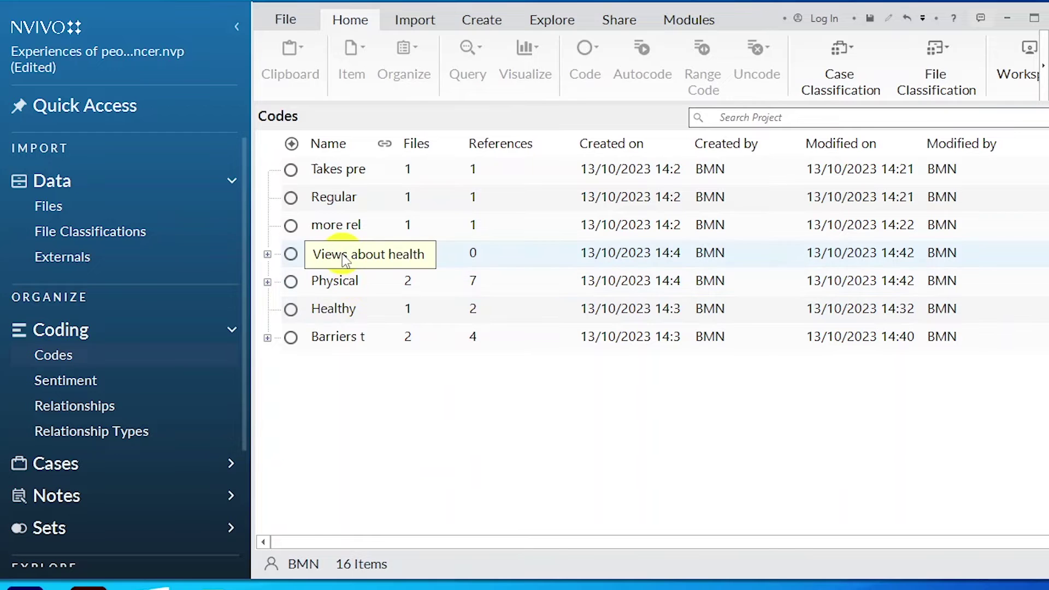
pyautogui.rightClick(376, 253)
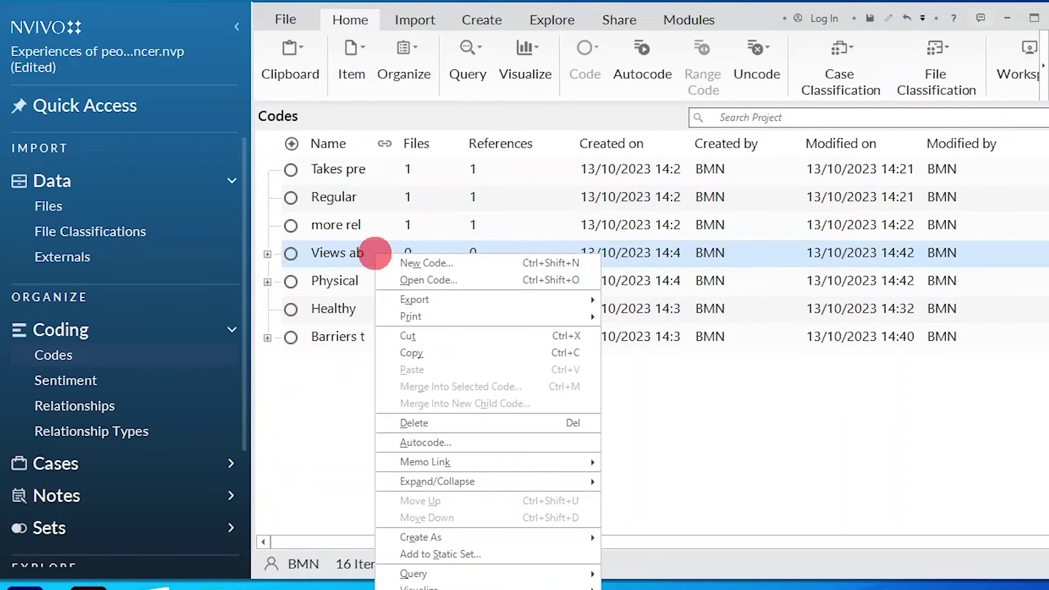
pyautogui.click(363, 257)
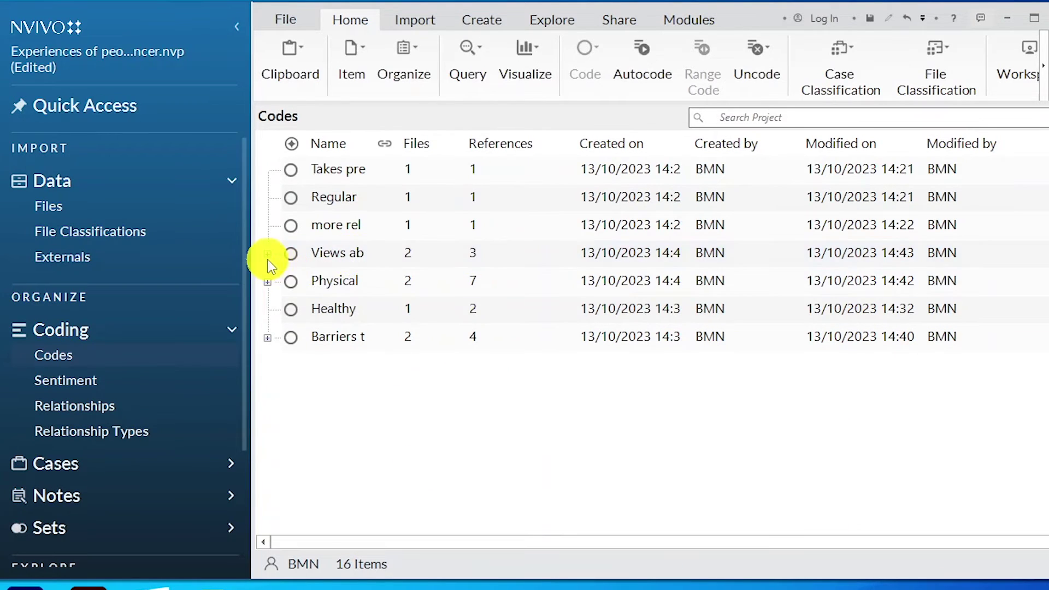
pyautogui.click(268, 254)
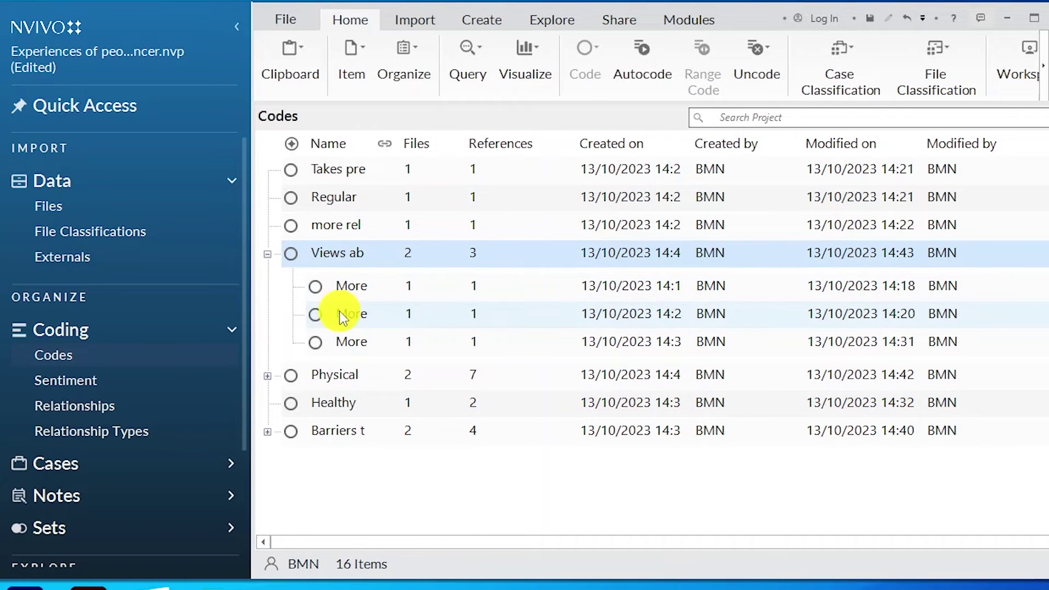
pyautogui.click(268, 254)
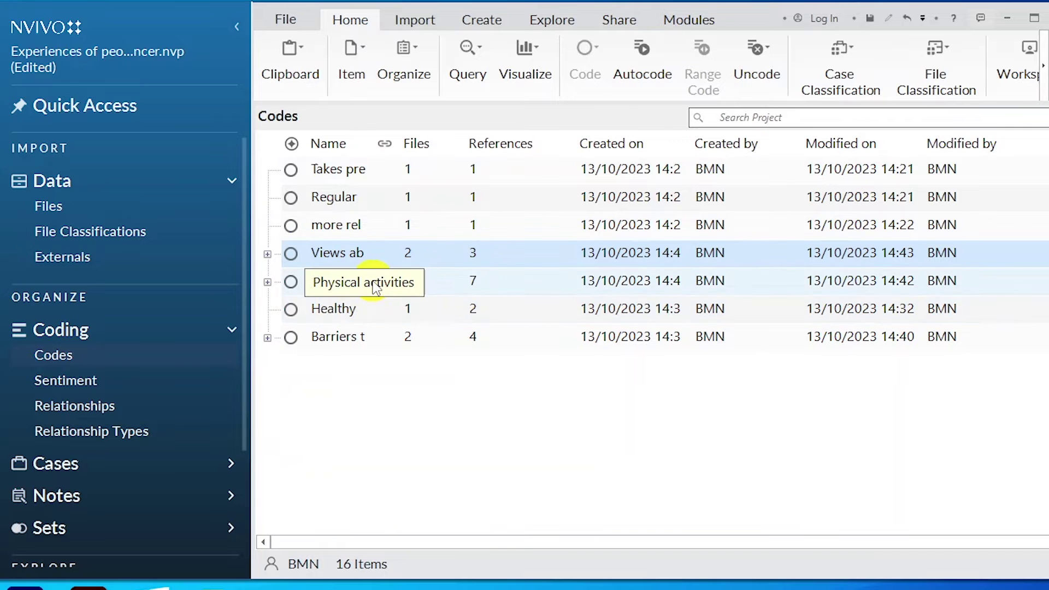
# Step: Create a new code named 'Current activities to maintain health'
pyautogui.rightClick(372, 395)
pyautogui.click(430, 397)
pyautogui.write('Curerm')
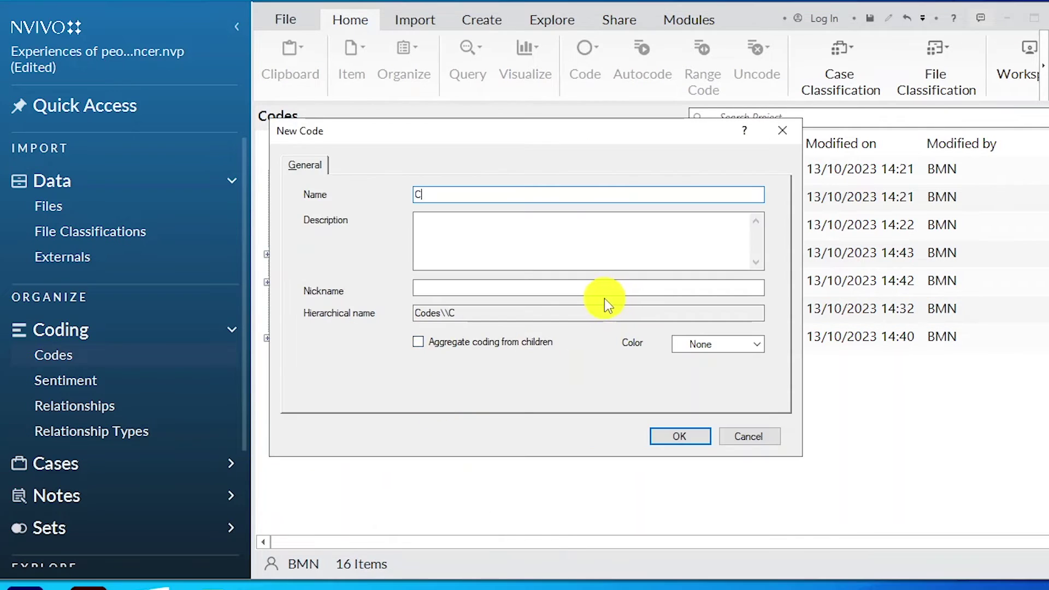
pyautogui.press('BackSpace')
pyautogui.press('BackSpace')
pyautogui.press('BackSpace')
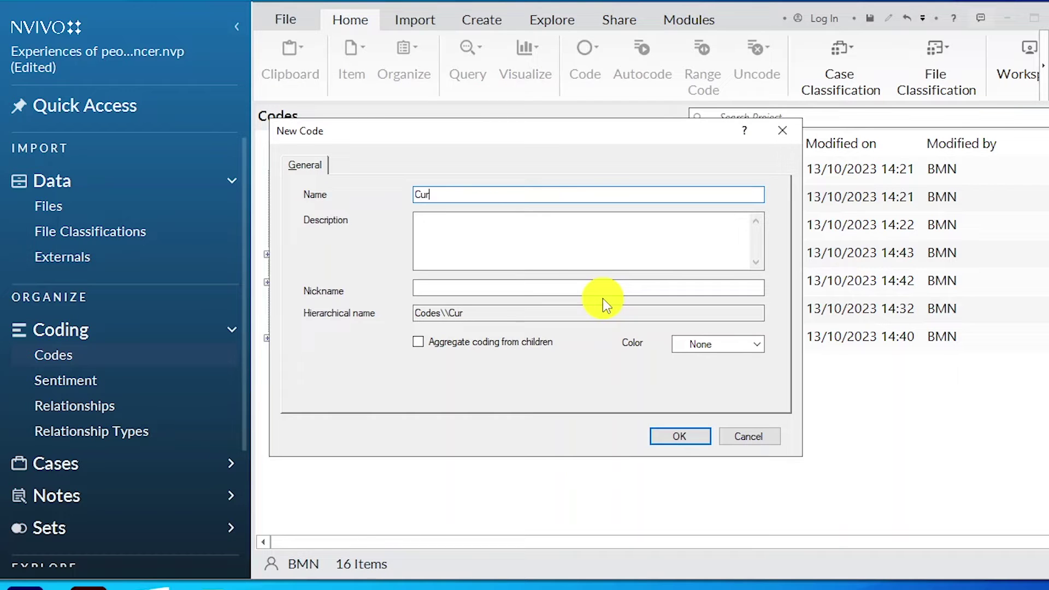
pyautogui.write('rent activities to maintain hol')
pyautogui.press('BackSpace')
pyautogui.press('BackSpace')
pyautogui.write('ealth')
pyautogui.click(664, 440)
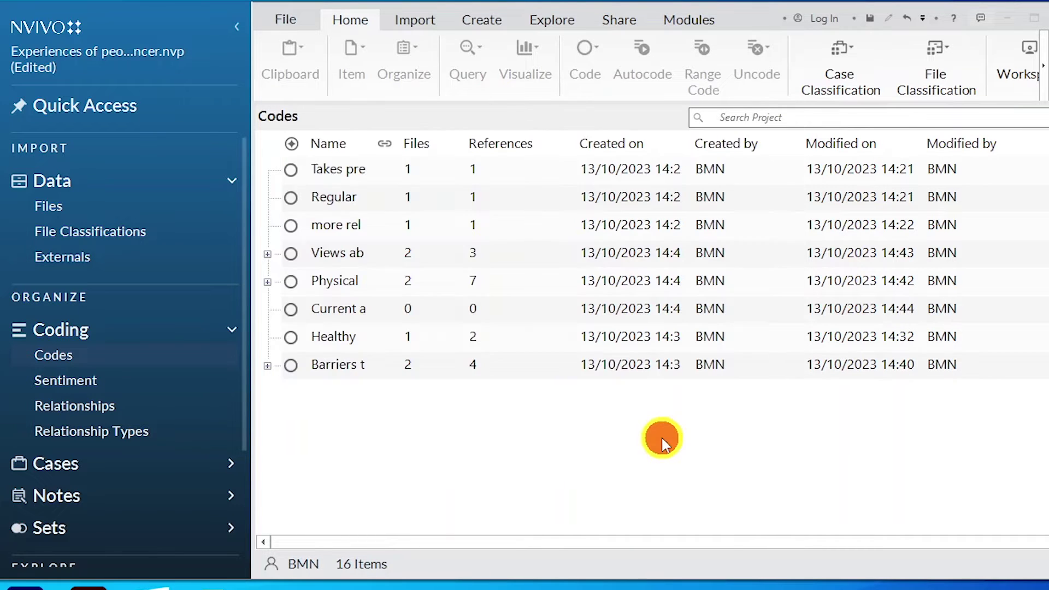
# Step: Move 'Takes prescriptions to preserve health' and two other codes under Current activities to maintain health
pyautogui.click(330, 173)
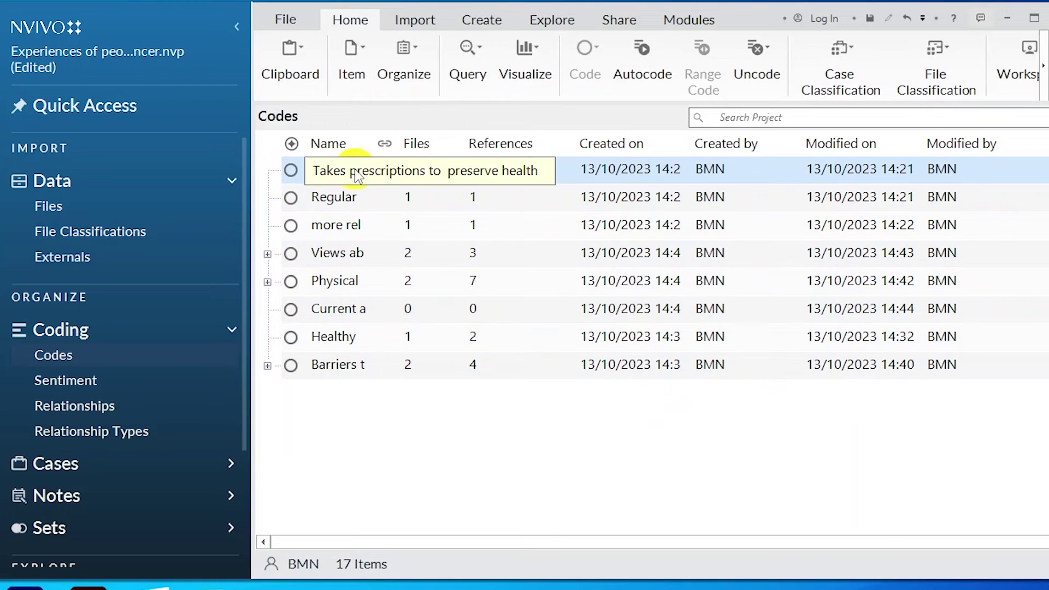
pyautogui.moveTo(355, 175)
pyautogui.mouseDown()
pyautogui.moveTo(408, 276)
pyautogui.moveTo(368, 300)
pyautogui.mouseUp()
pyautogui.moveTo(351, 170); pyautogui.dragTo(359, 280)
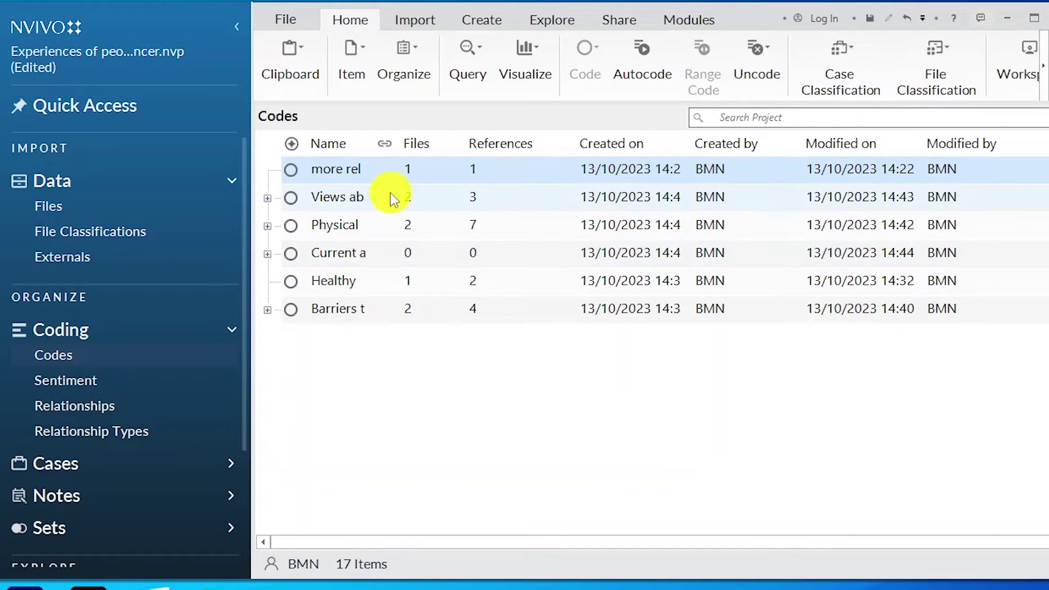
pyautogui.click(357, 287)
pyautogui.moveTo(375, 284)
pyautogui.mouseDown()
pyautogui.moveTo(351, 248)
pyautogui.moveTo(355, 255)
pyautogui.mouseUp()
pyautogui.rightClick(355, 256)
# Step: Make Current activities to maintain health aggregate its children's coding, then expand Views about health
pyautogui.click(343, 251)
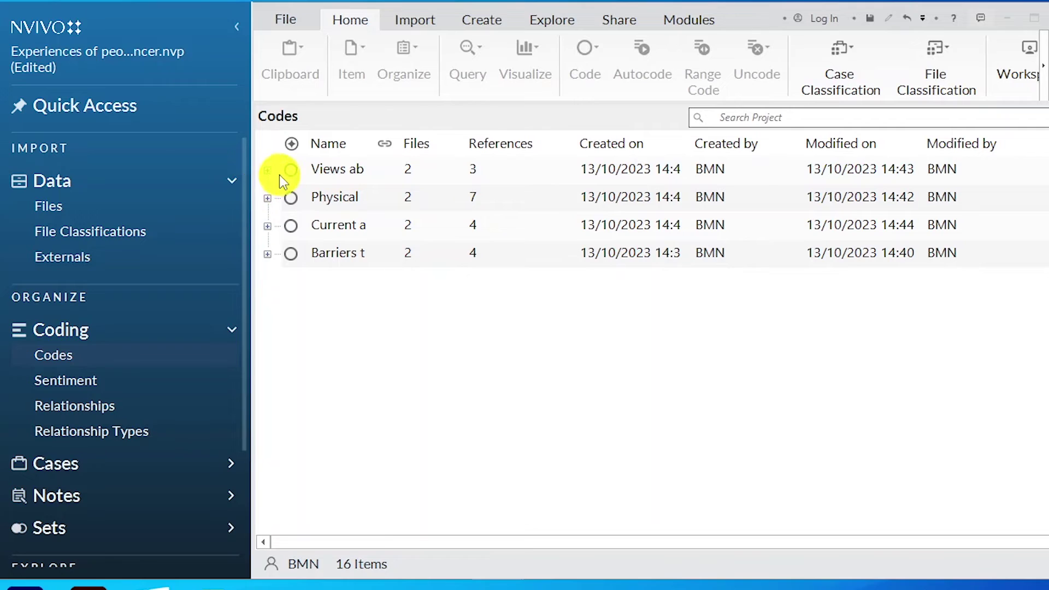
pyautogui.click(268, 170)
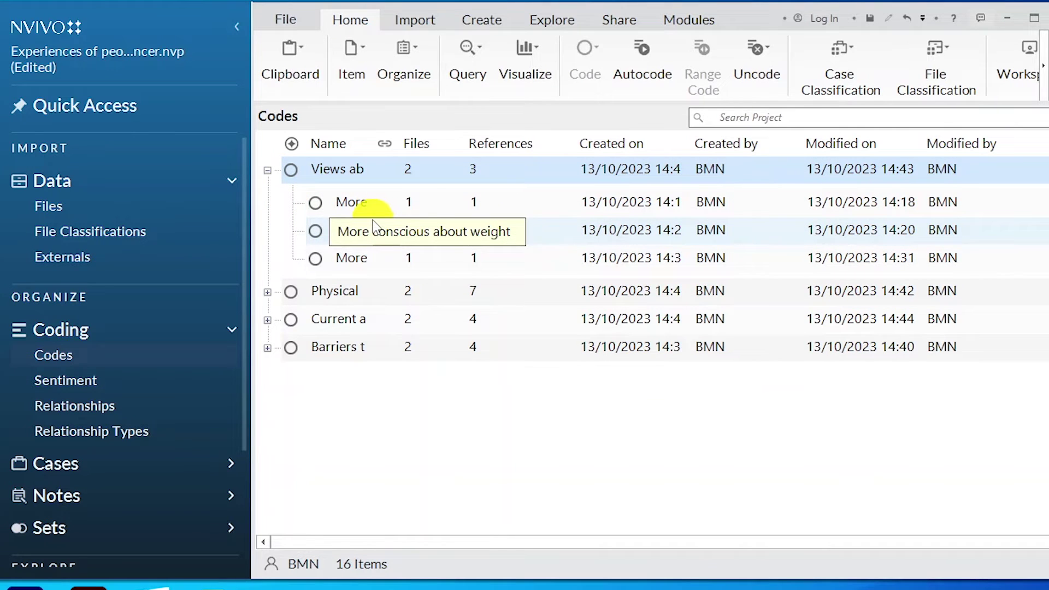
# Step: Rename the Views about health code to 'Current health perceptions' in Code Properties, then collapse it
pyautogui.click(267, 292)
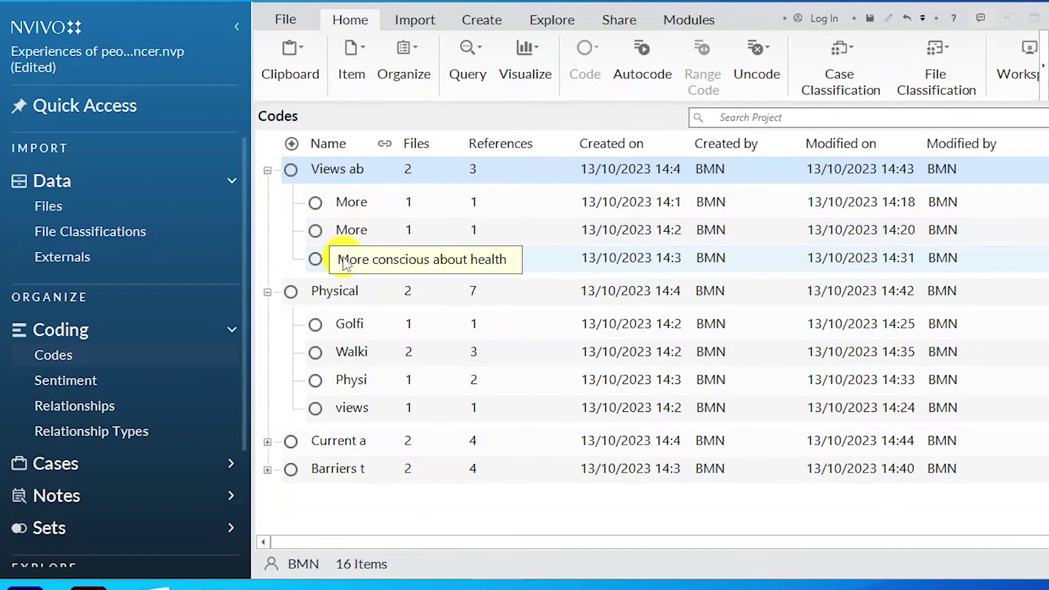
pyautogui.rightClick(361, 171)
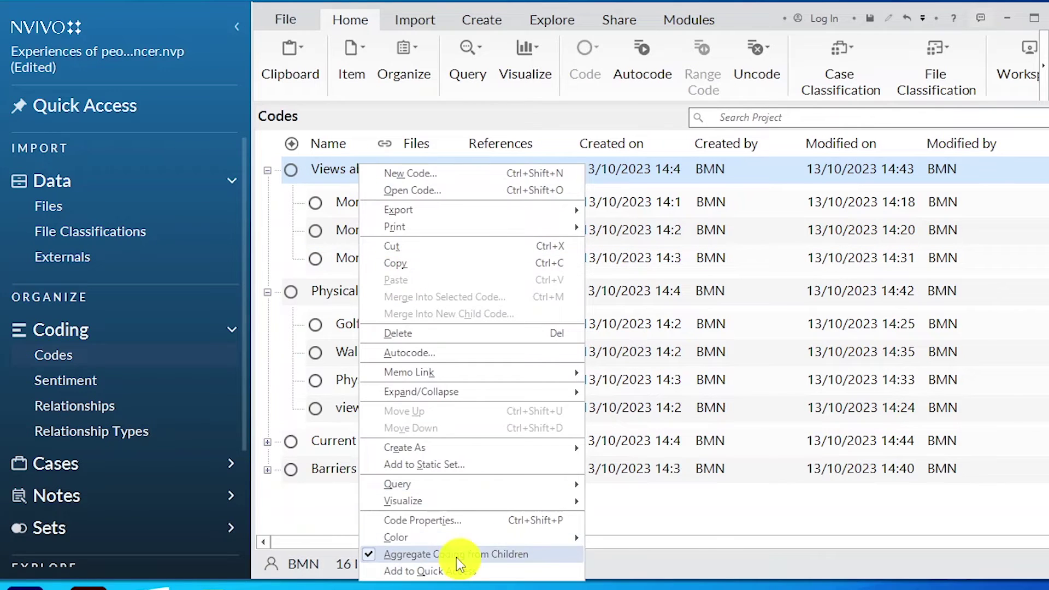
pyautogui.click(432, 522)
pyautogui.click(555, 191)
pyautogui.hotkey('ctrl', 'a')
pyautogui.write('Cur')
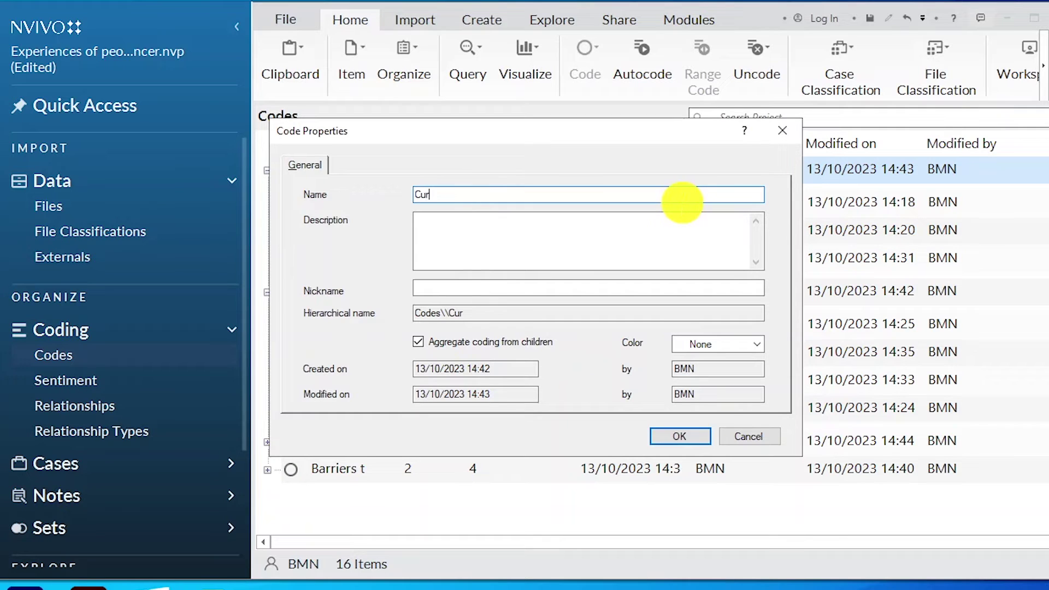
pyautogui.write('rent helat')
pyautogui.press('BackSpace')
pyautogui.press('BackSpace')
pyautogui.write('alth perception')
pyautogui.press('Return')
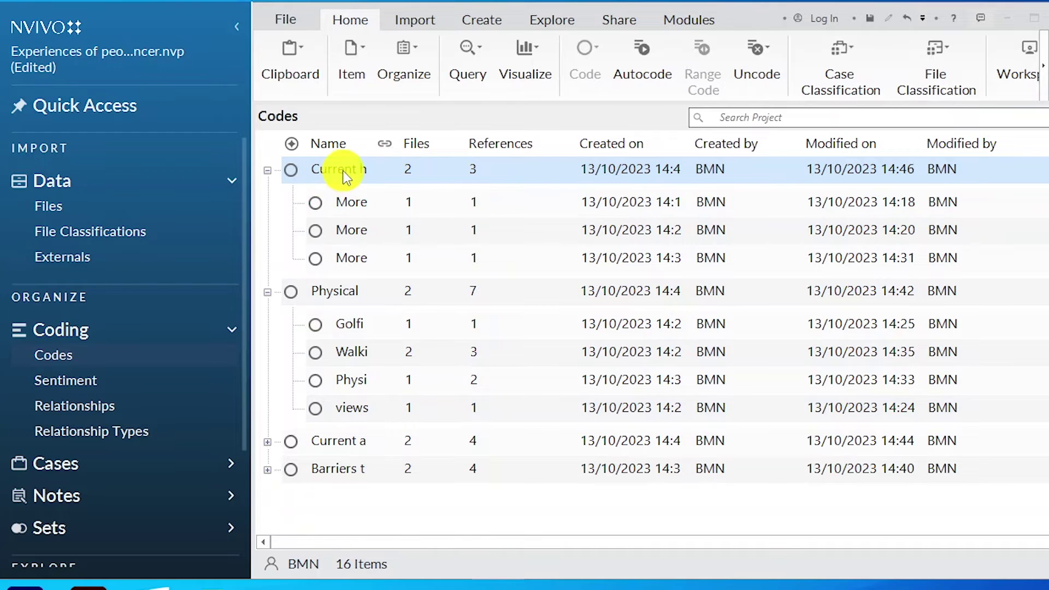
pyautogui.press('Left')
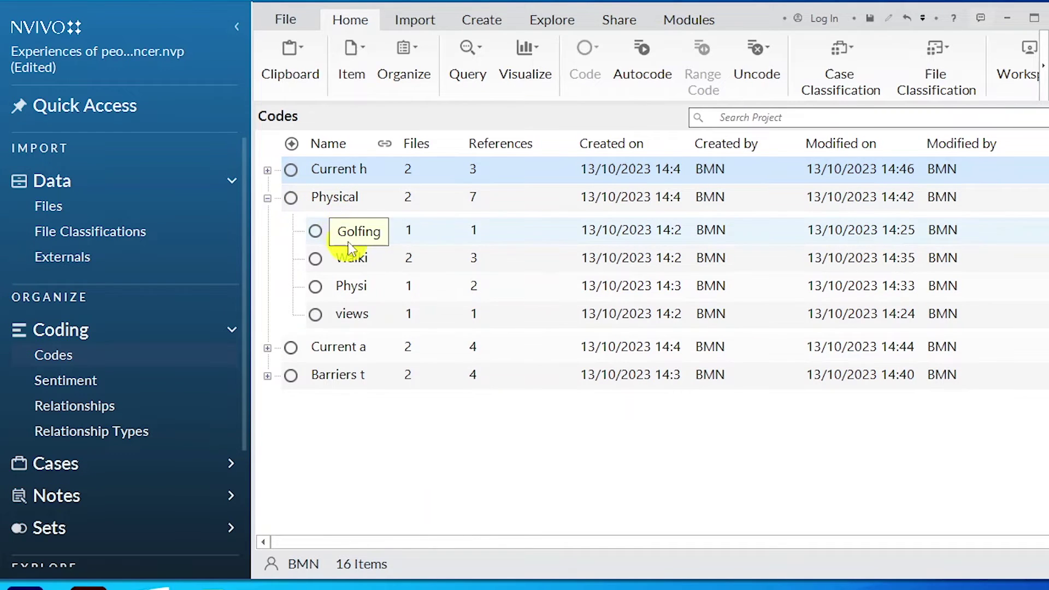
# Step: Rename Current activities to maintain health to 'Current health promotion activities' in Code Properties, then collapse it
pyautogui.click(267, 198)
pyautogui.click(268, 226)
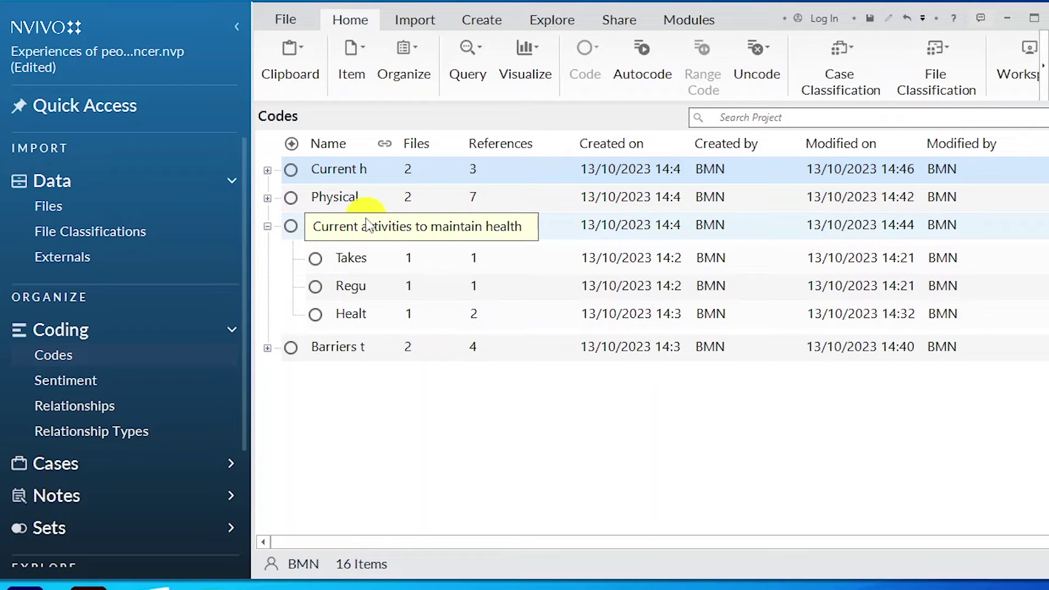
pyautogui.rightClick(366, 224)
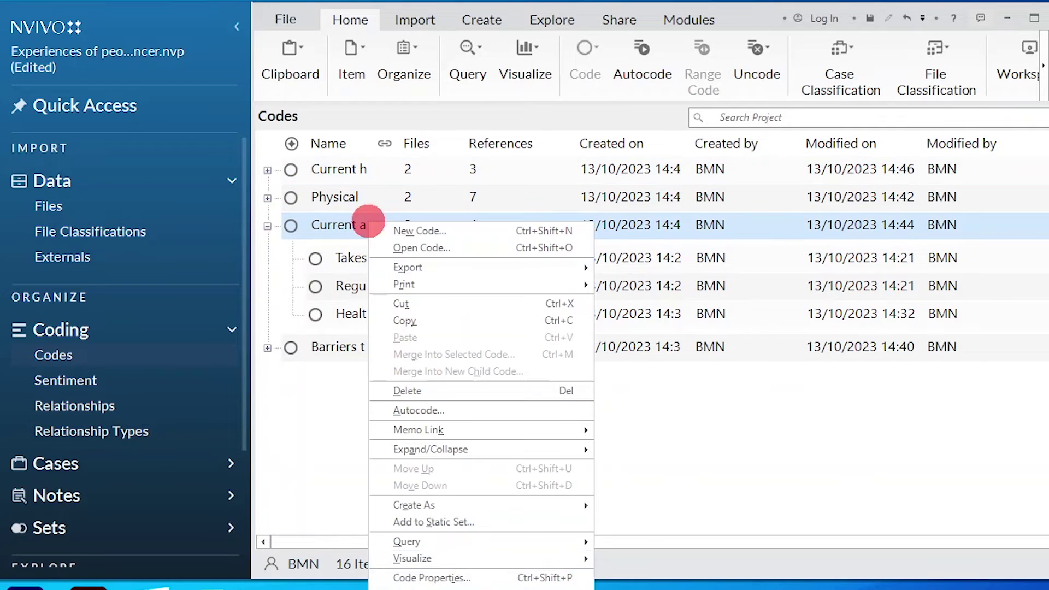
pyautogui.click(444, 578)
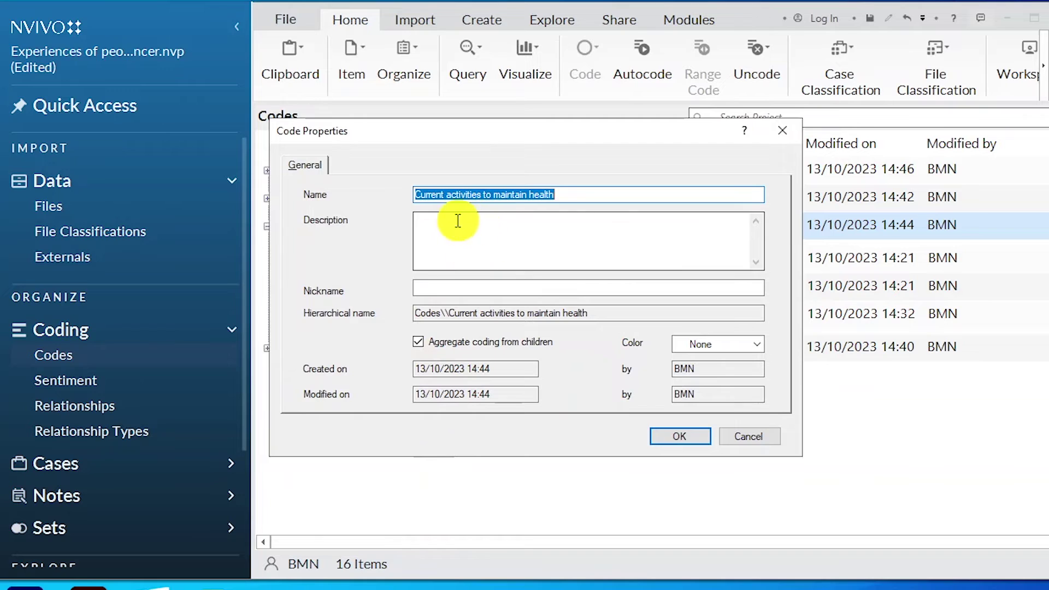
pyautogui.click(456, 220)
pyautogui.moveTo(471, 196); pyautogui.dragTo(620, 196)
pyautogui.press('BackSpace')
pyautogui.press('BackSpace')
pyautogui.press('BackSpace')
pyautogui.press('BackSpace')
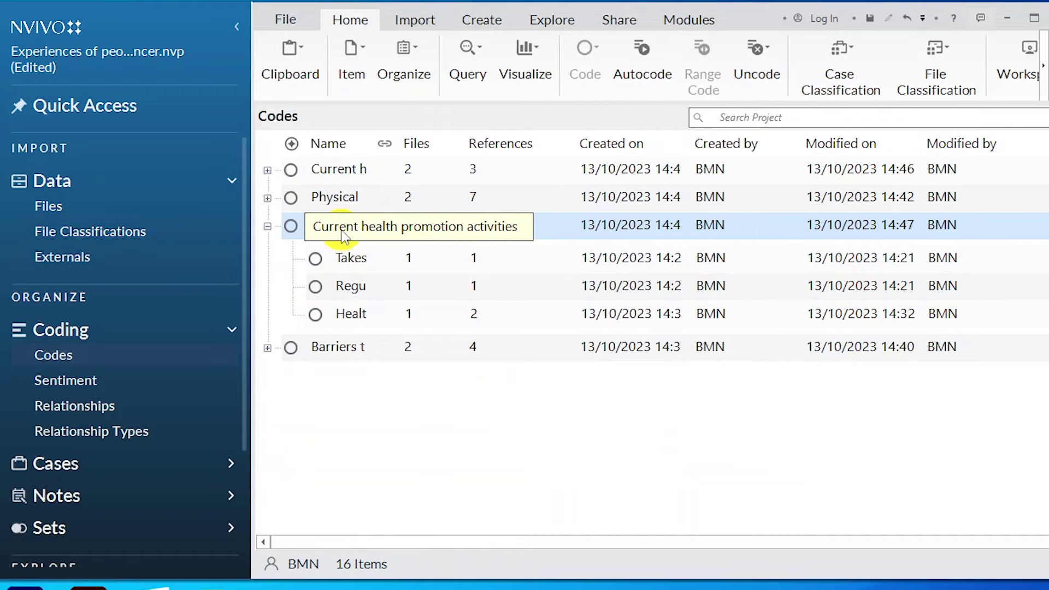
pyautogui.click(267, 227)
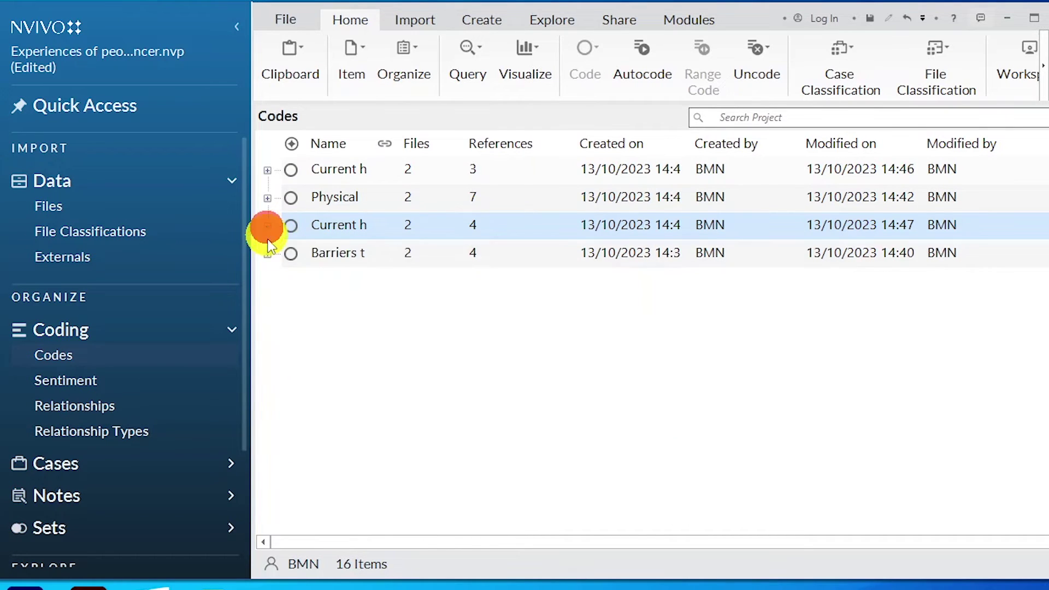
pyautogui.click(362, 254)
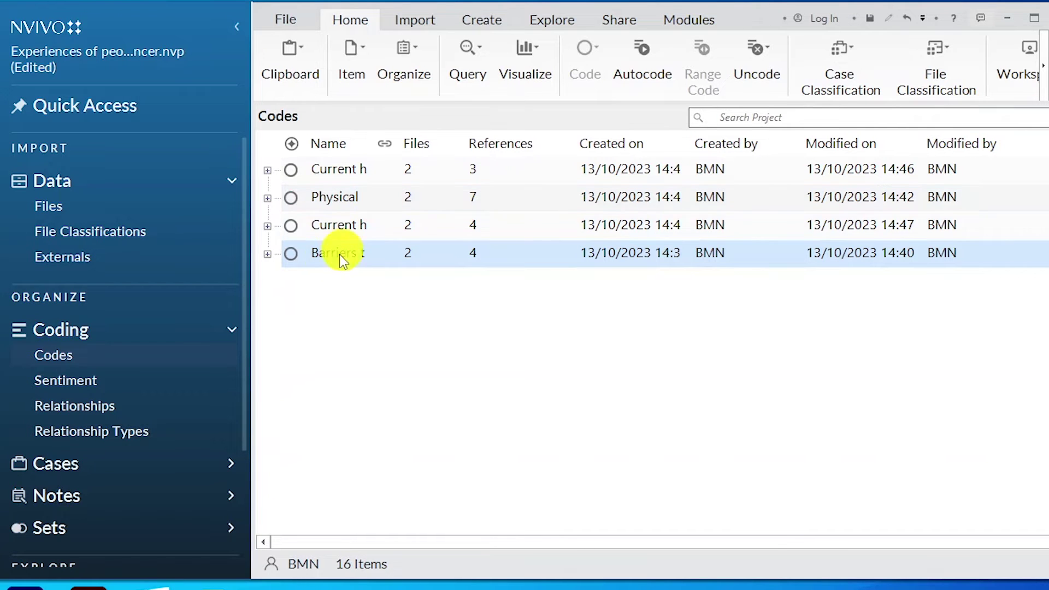
# Step: Give Current health perceptions the description 'This includes the interviwees health perceptions presently'
pyautogui.click(368, 169)
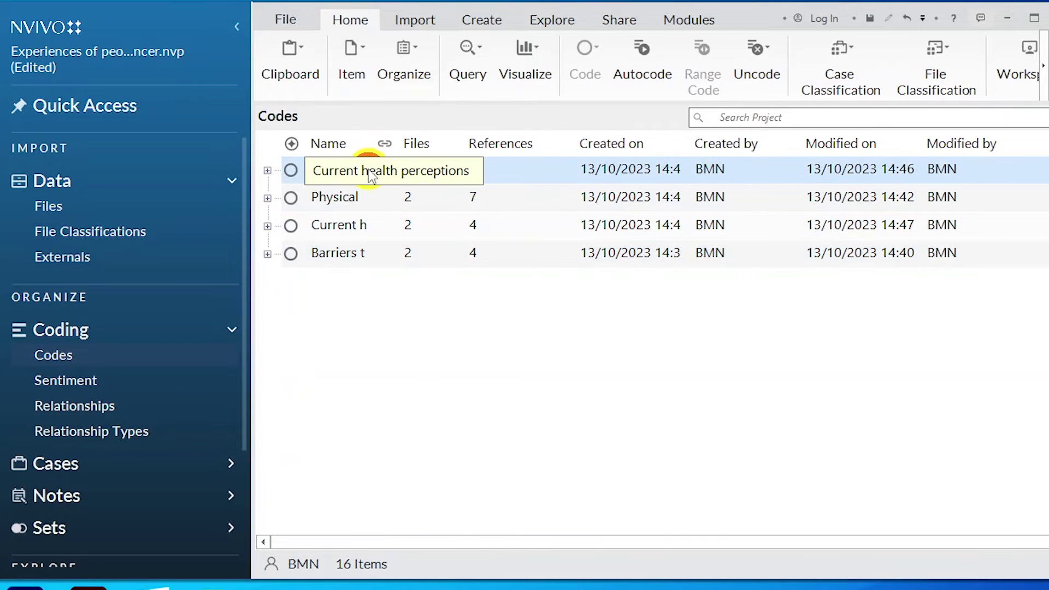
pyautogui.rightClick(368, 169)
pyautogui.click(478, 527)
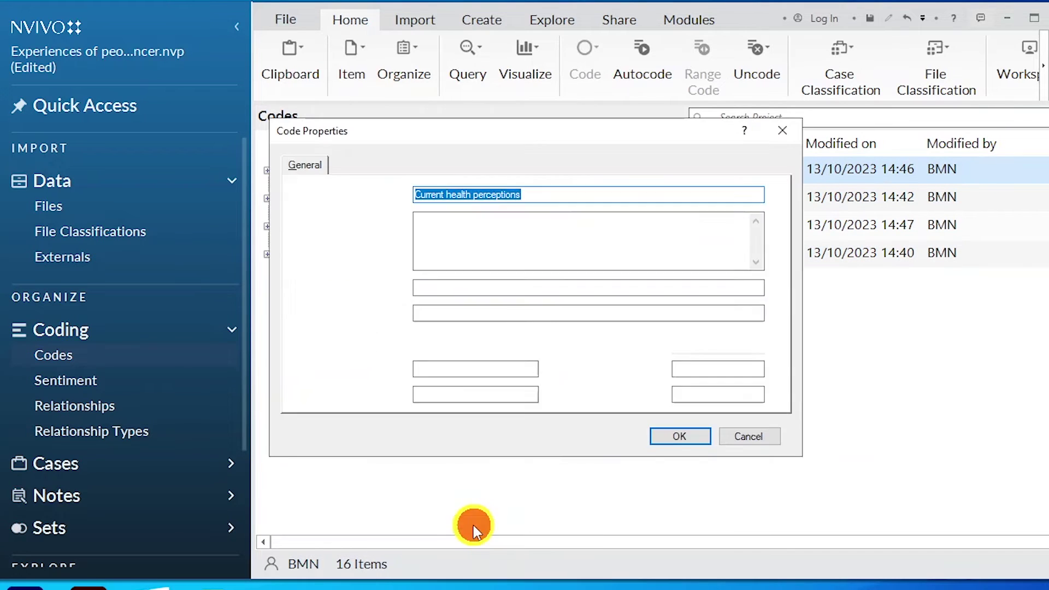
pyautogui.click(457, 230)
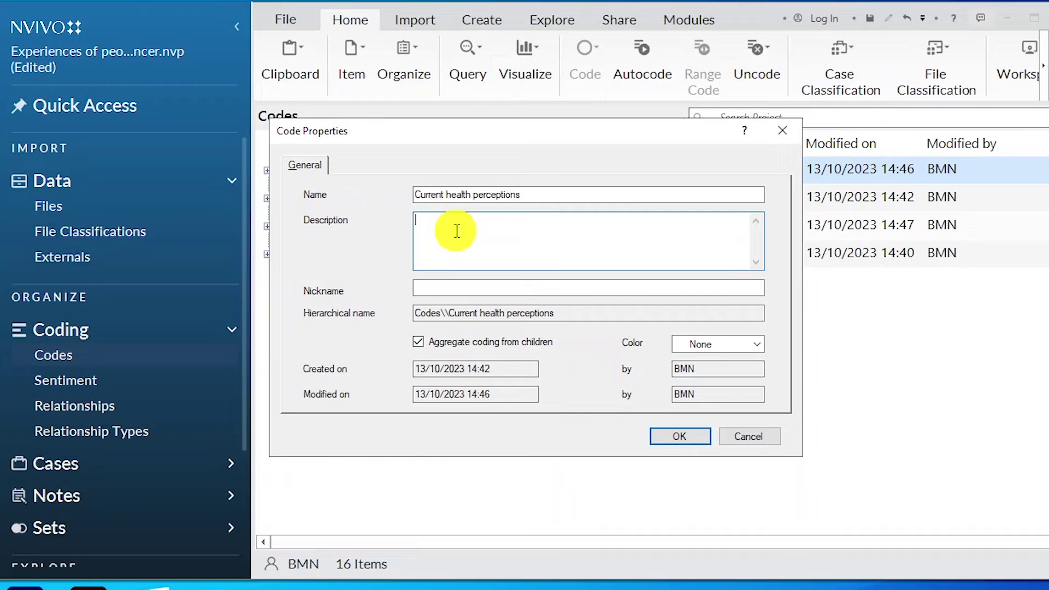
pyautogui.write('This includes the interviwees health perceptions presently')
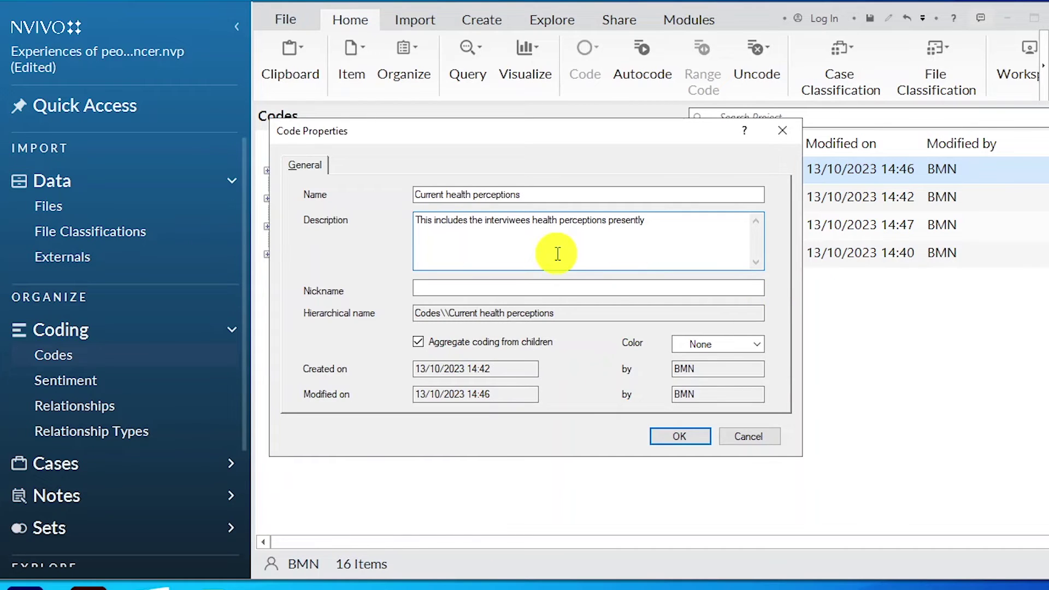
pyautogui.click(682, 435)
# Step: Paste a description sentence into the Physical activities code's properties and save it
pyautogui.rightClick(331, 203)
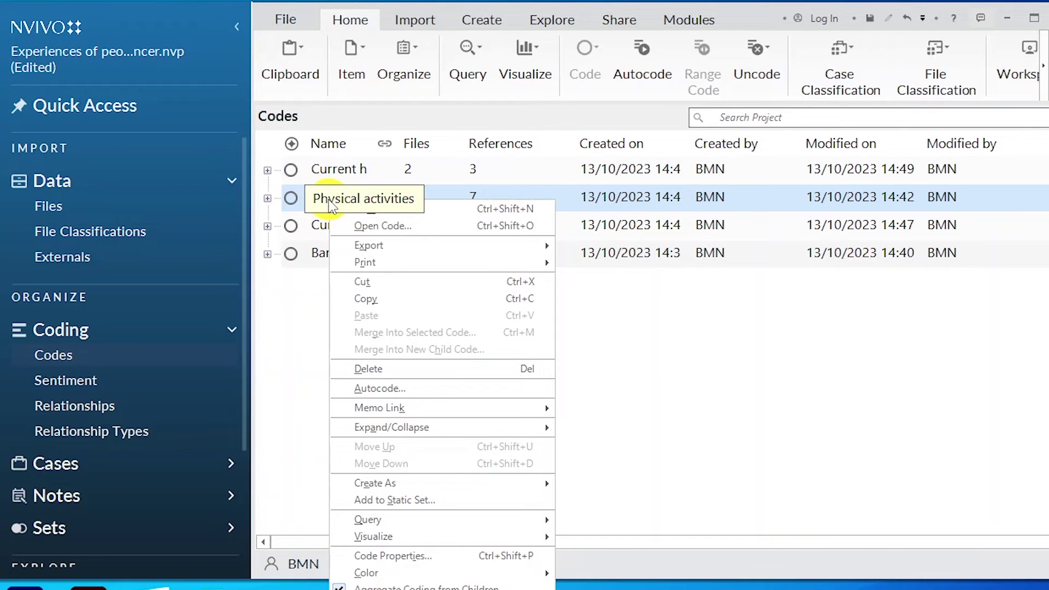
pyautogui.click(419, 555)
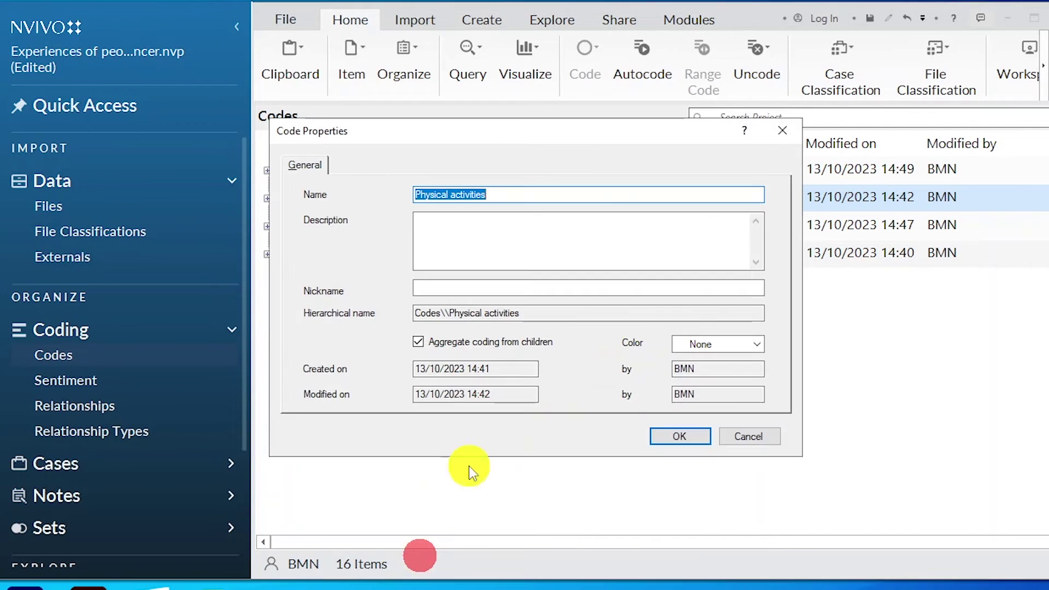
pyautogui.click(470, 222)
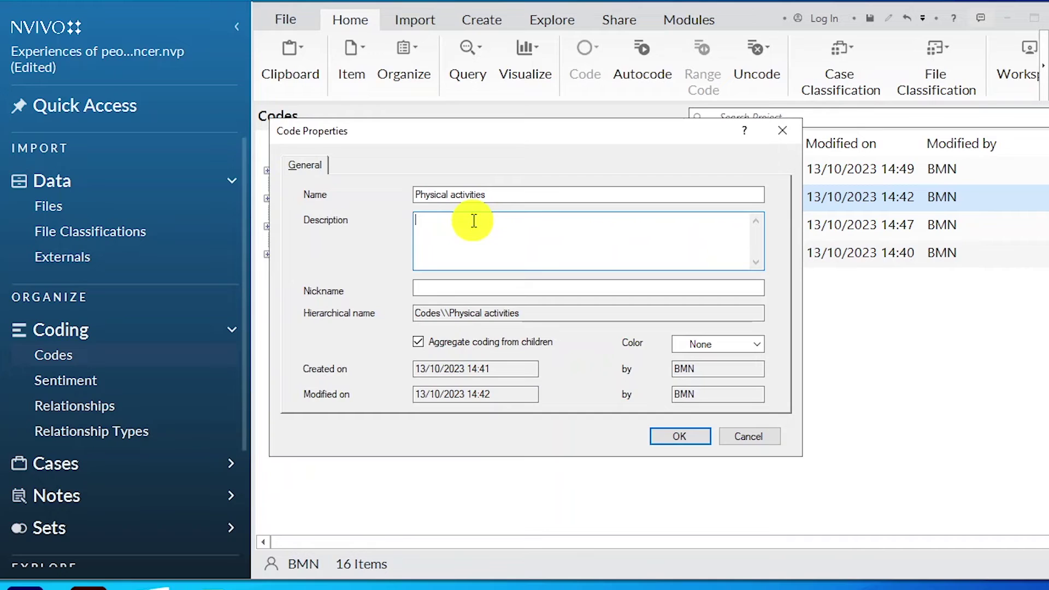
pyautogui.write('These are the different exercises that the interviwees are currenlty involved in')
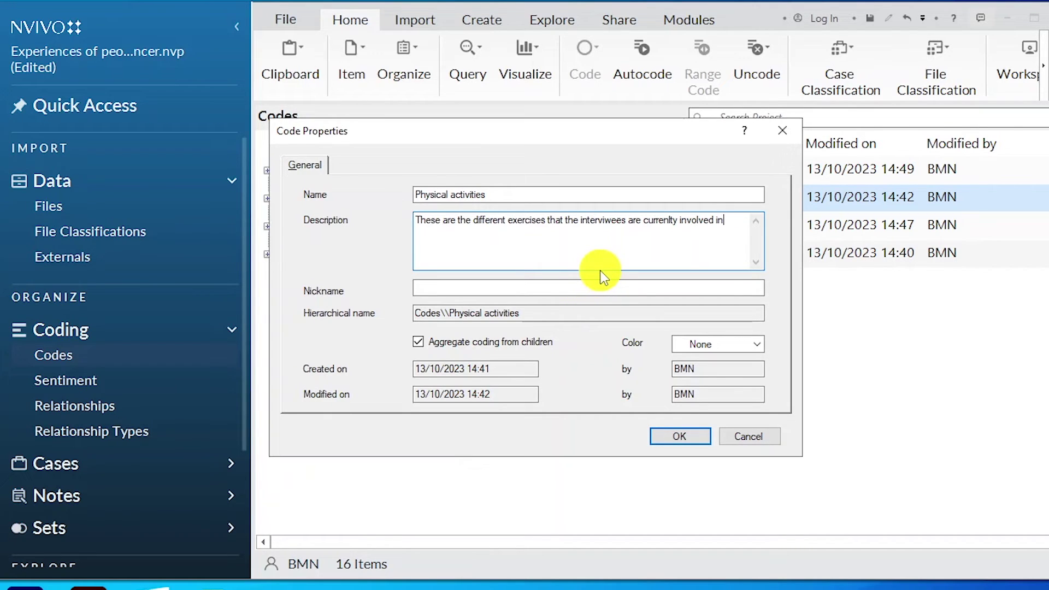
pyautogui.click(679, 440)
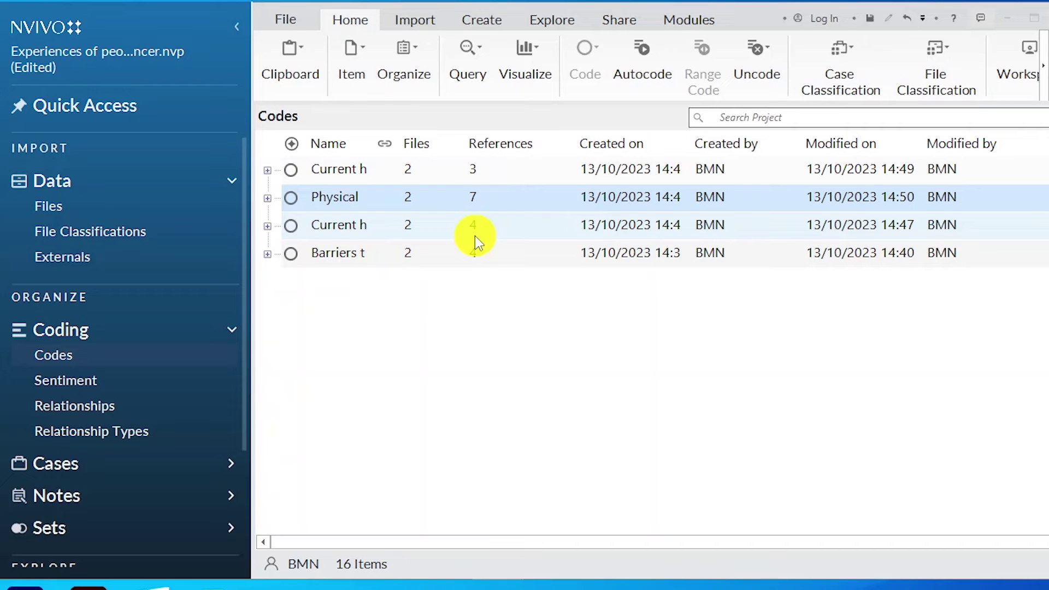
# Step: Export the project's codebook from the Share menu
pyautogui.click(617, 19)
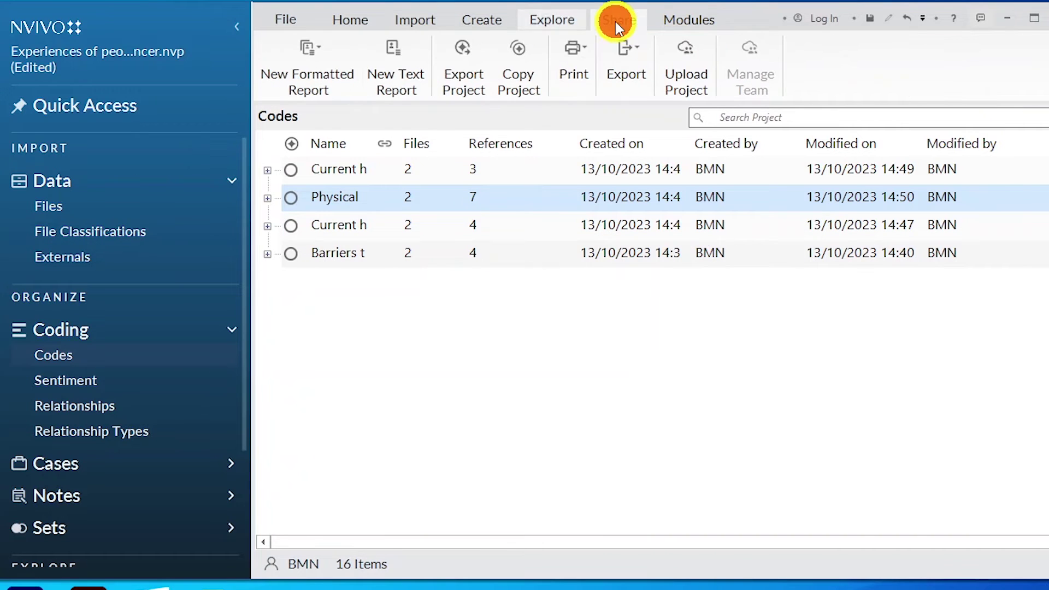
pyautogui.click(628, 50)
pyautogui.click(699, 144)
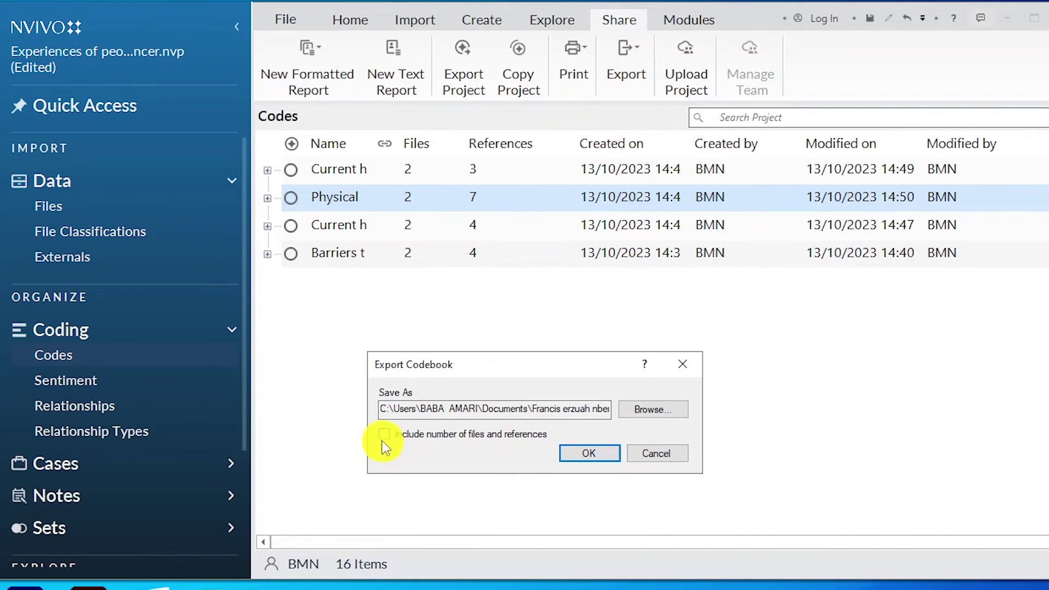
pyautogui.click(575, 453)
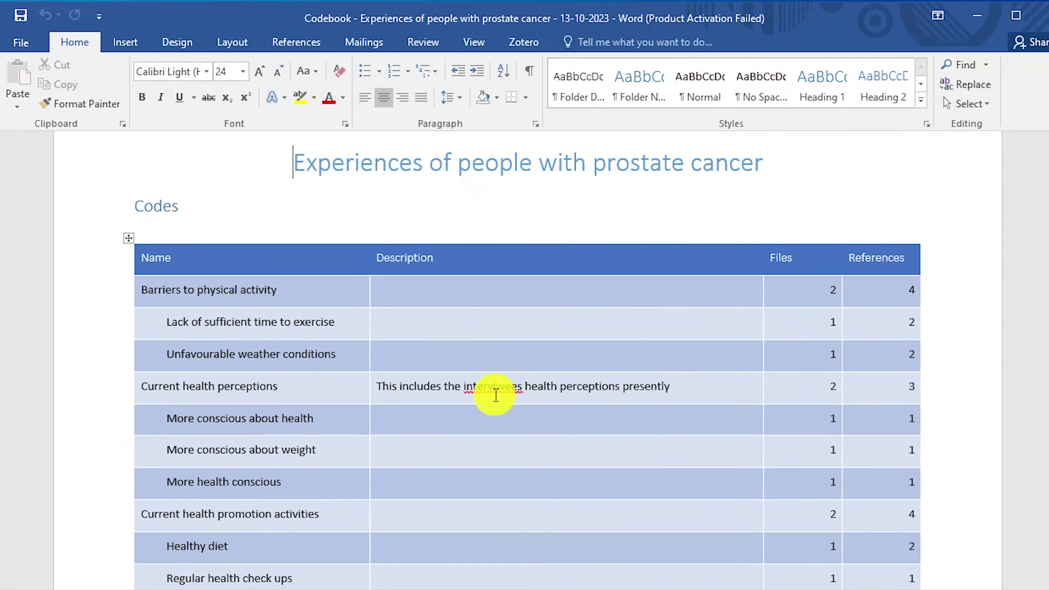
# Step: In the Word codebook, fix the 'interviwees' typo, review the Physical activities description, then minimize Word
pyautogui.click(495, 395)
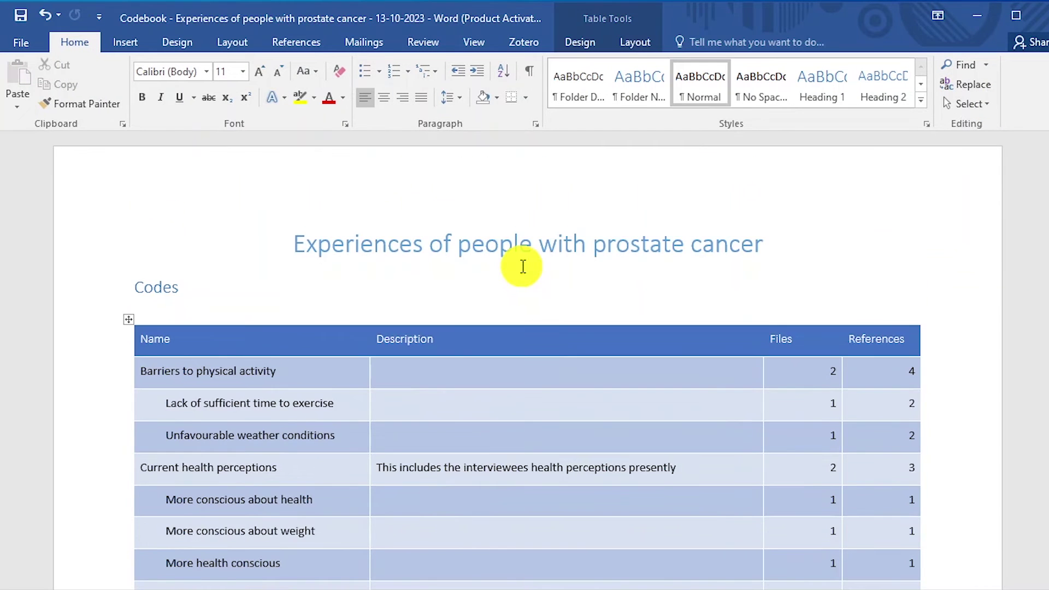
pyautogui.scroll(-4, 519, 266)
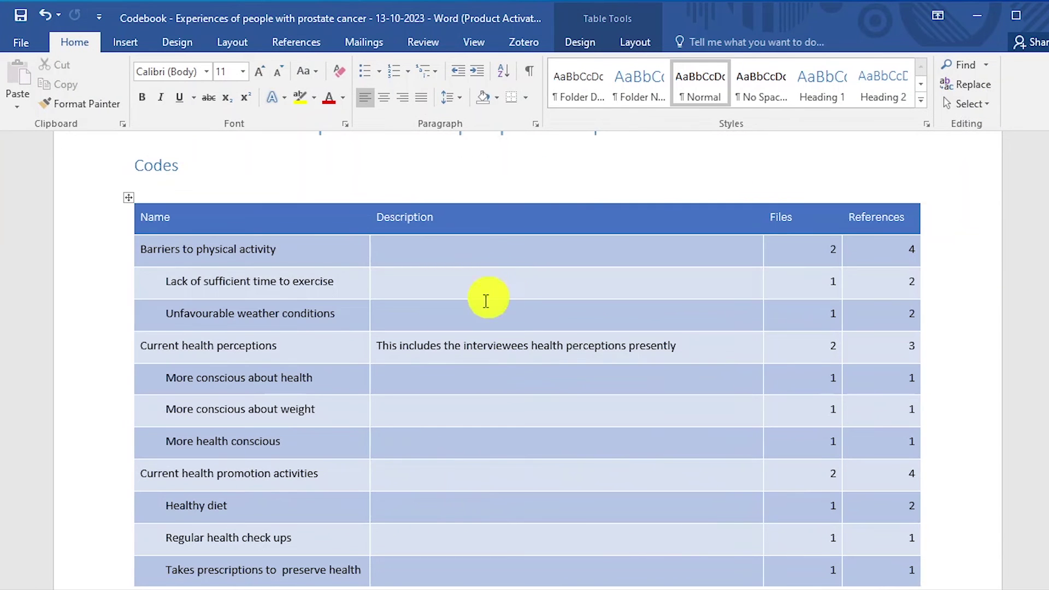
pyautogui.moveTo(367, 347); pyautogui.dragTo(668, 345)
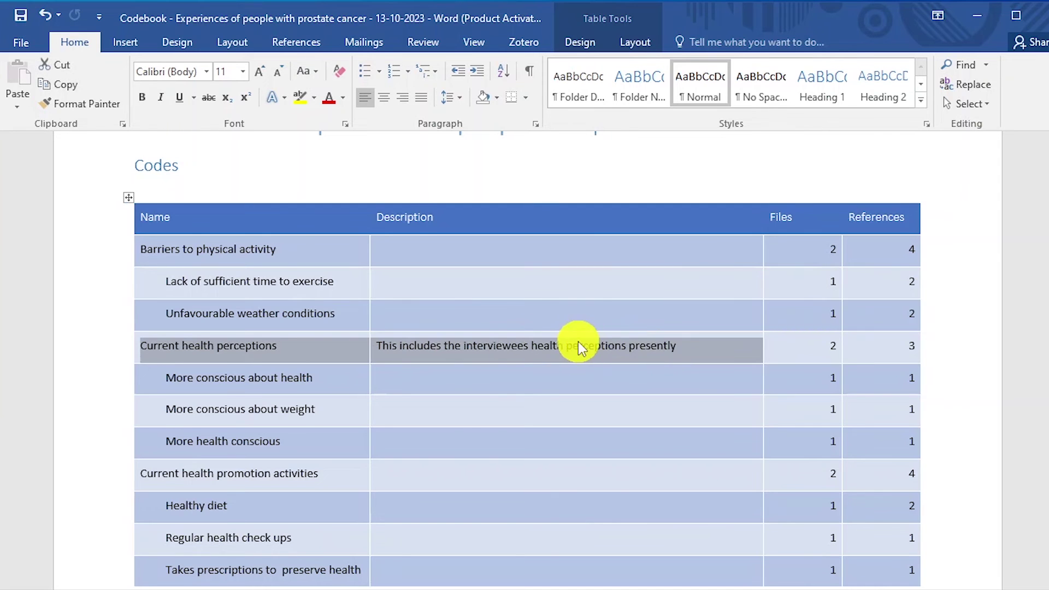
pyautogui.scroll(-10, 574, 345)
pyautogui.click(372, 272)
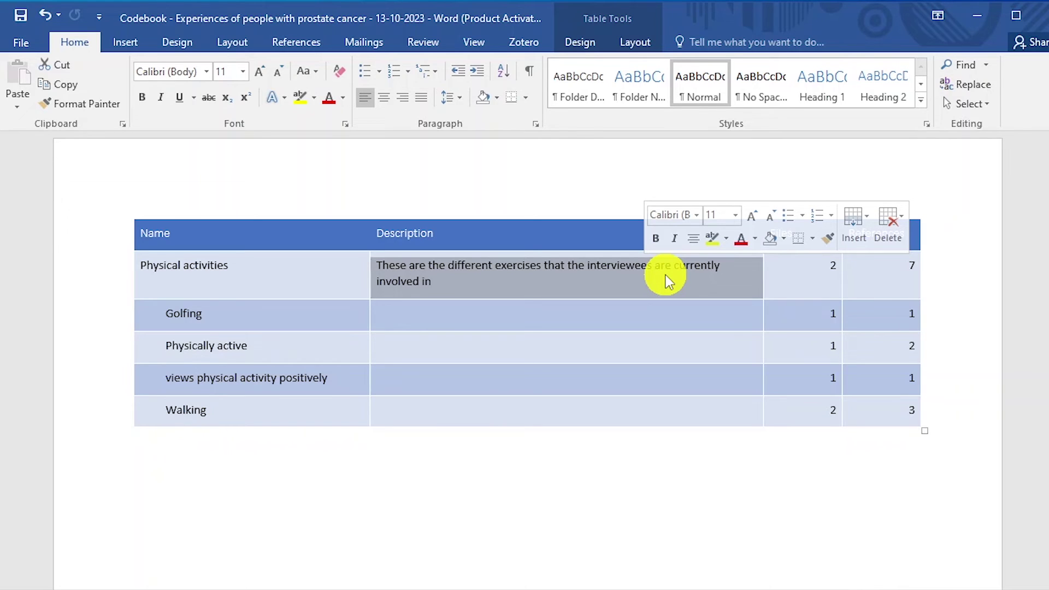
pyautogui.click(977, 15)
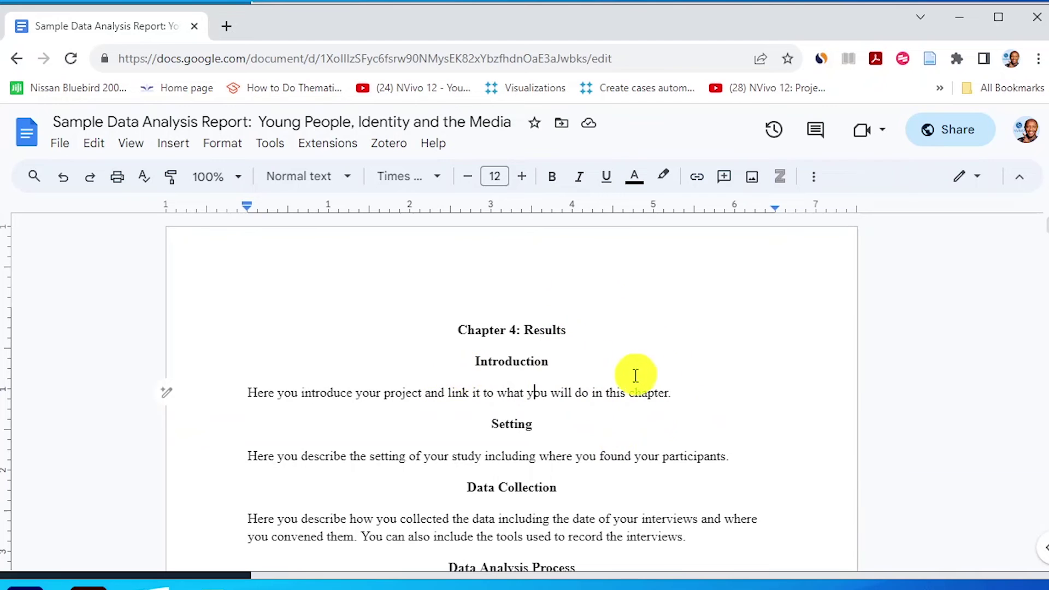
pyautogui.scroll(-6, 585, 393)
pyautogui.scroll(6, 585, 389)
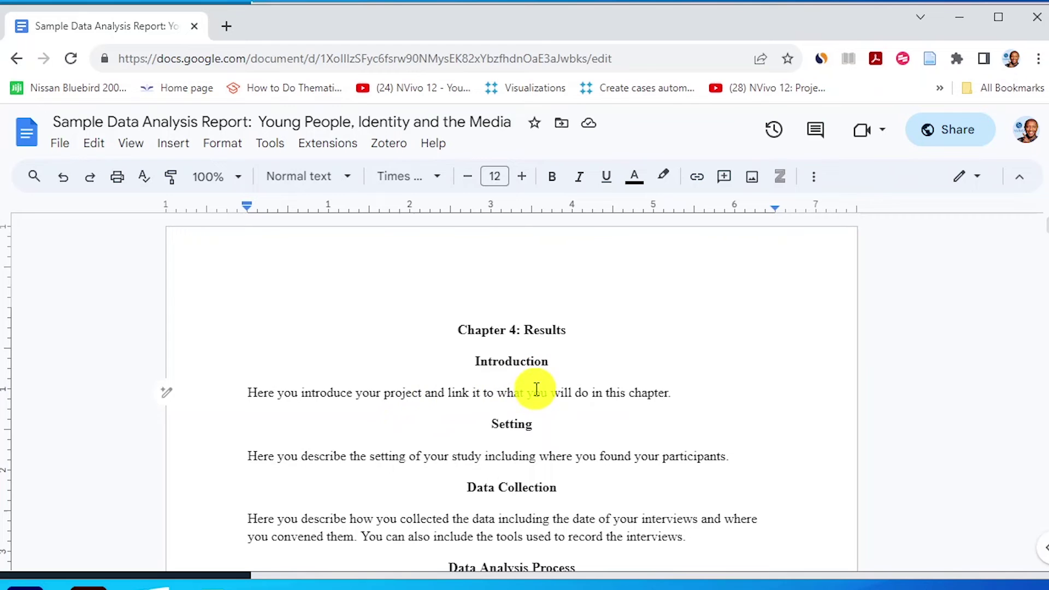
pyautogui.scroll(-2, 534, 391)
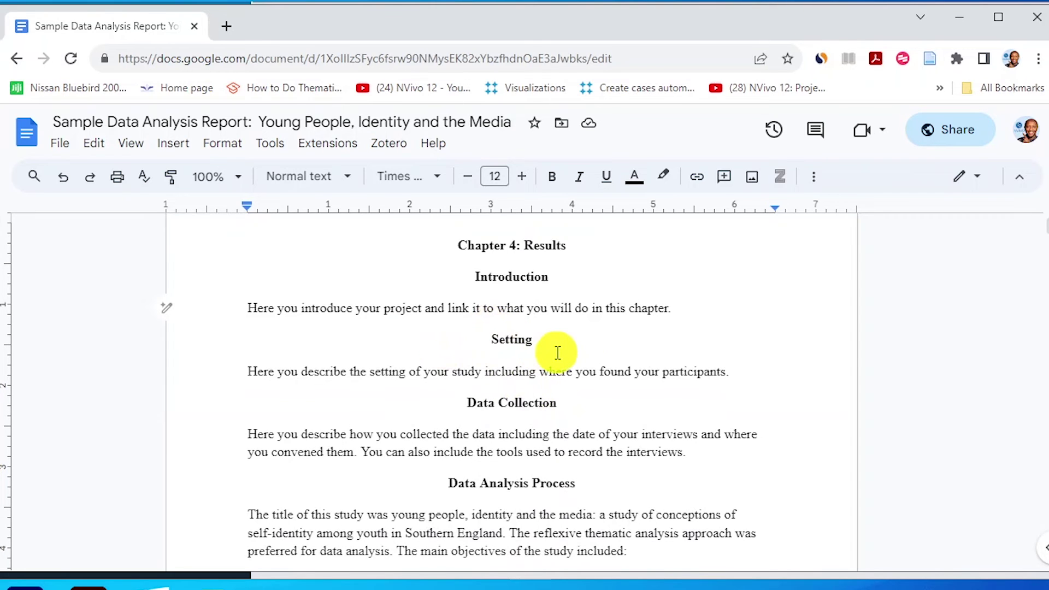
pyautogui.scroll(-2, 558, 352)
pyautogui.scroll(4, 500, 392)
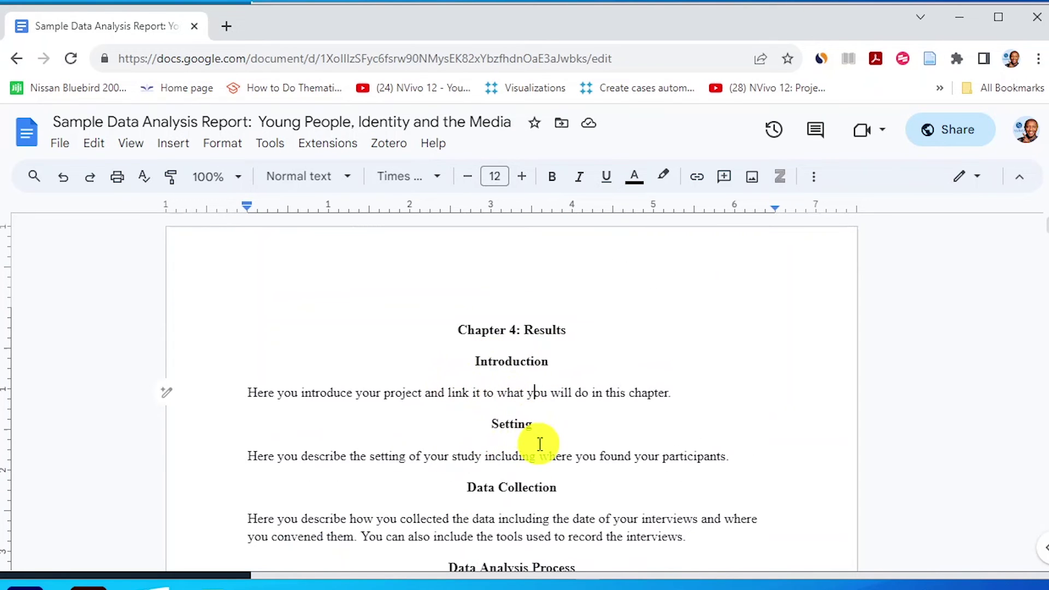
pyautogui.scroll(-2, 540, 443)
pyautogui.moveTo(461, 401); pyautogui.dragTo(593, 400)
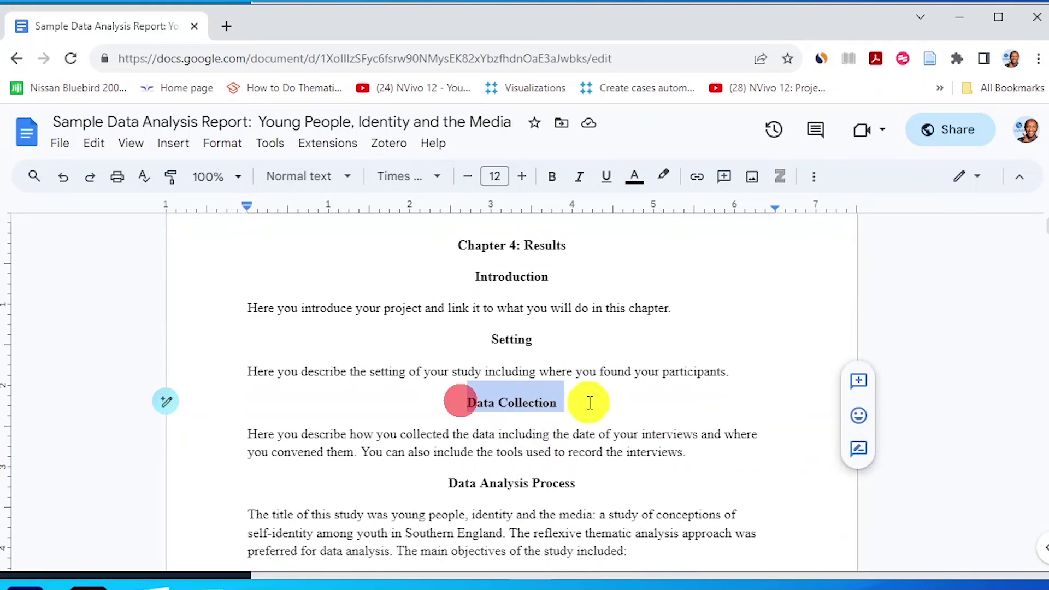
pyautogui.scroll(-2, 559, 426)
pyautogui.scroll(-4, 558, 421)
pyautogui.scroll(4, 556, 421)
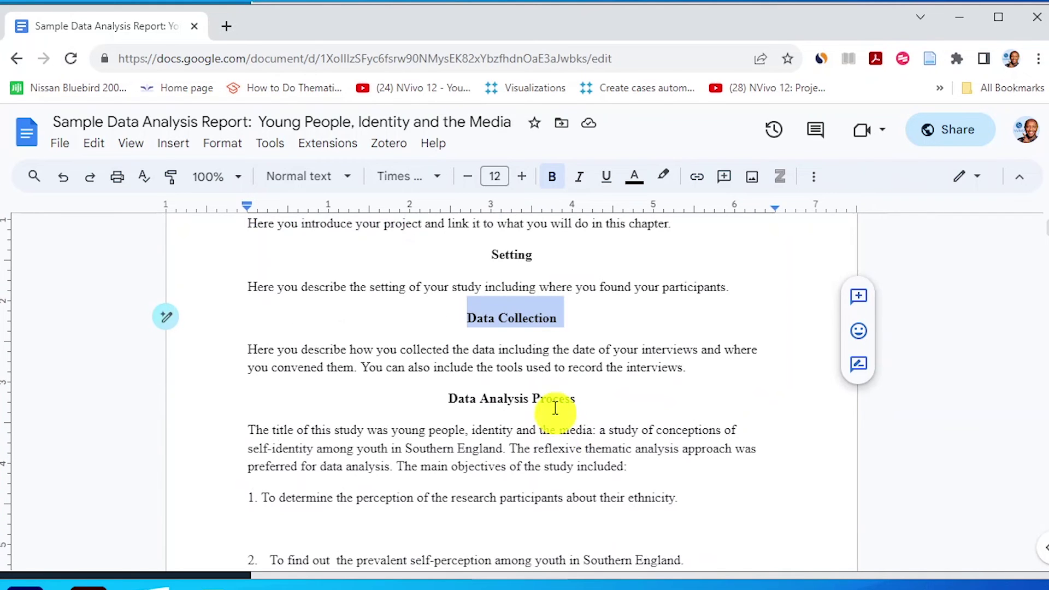
pyautogui.click(551, 354)
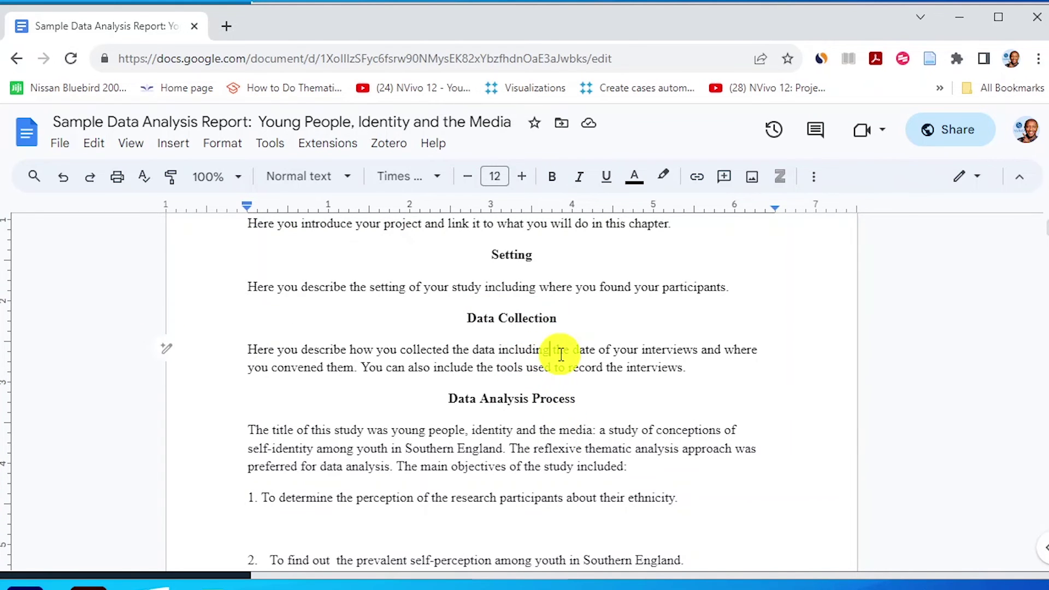
pyautogui.scroll(-2, 561, 354)
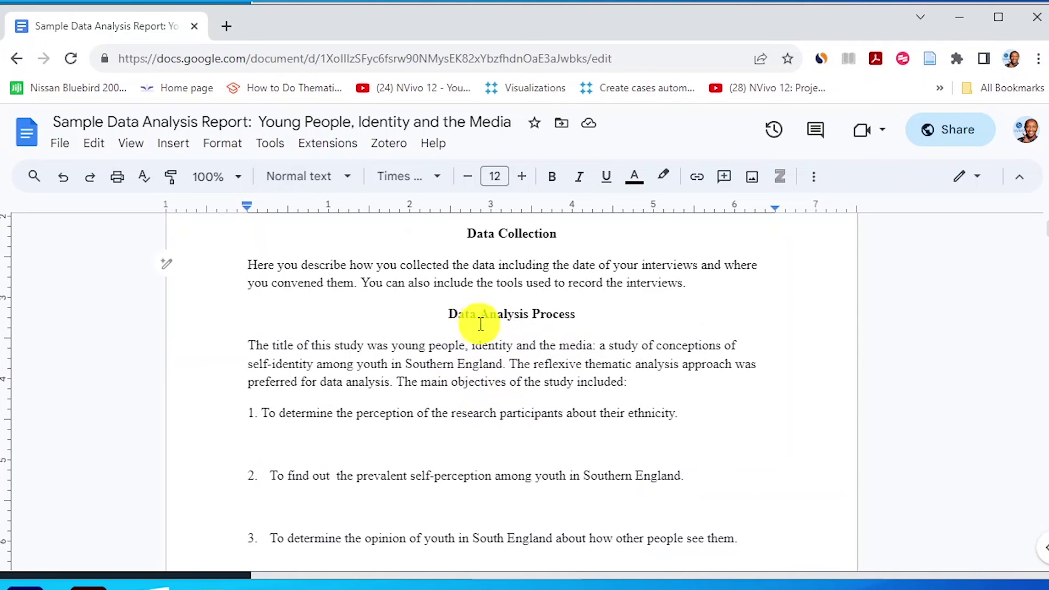
pyautogui.moveTo(445, 316); pyautogui.dragTo(616, 327)
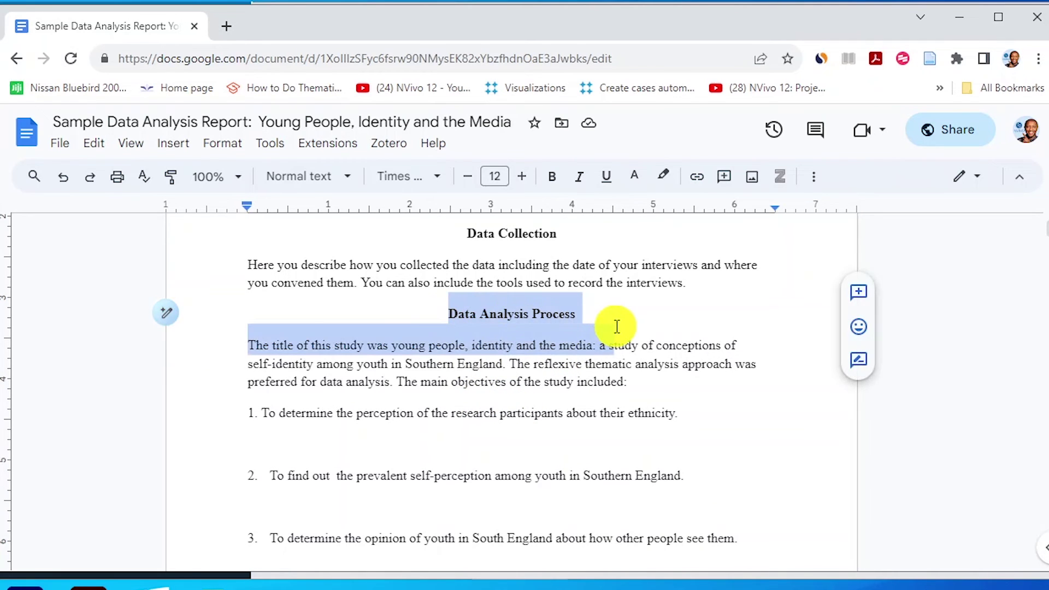
pyautogui.click(476, 314)
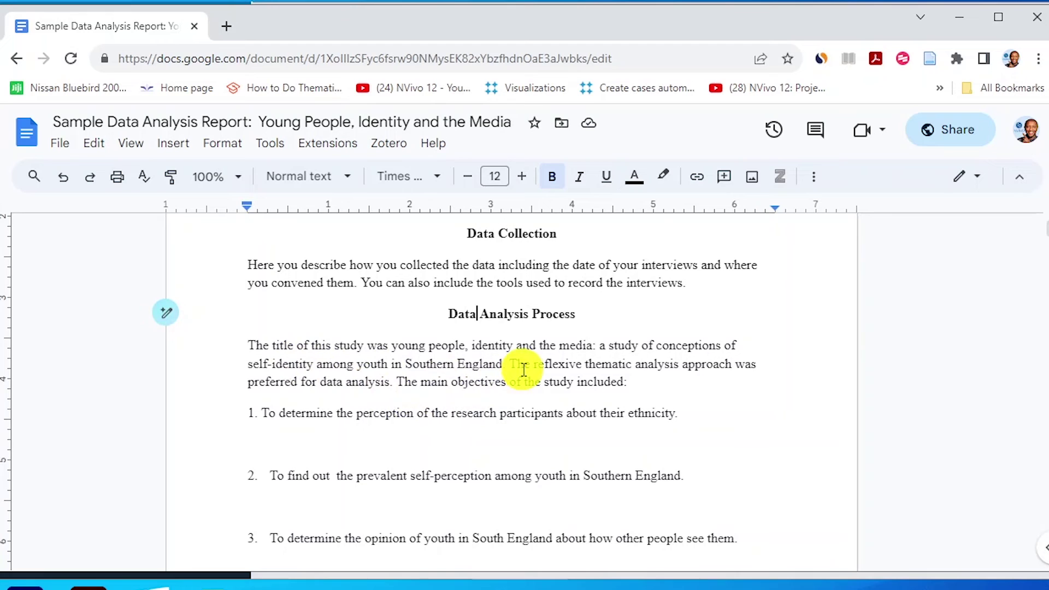
pyautogui.scroll(-3, 506, 359)
pyautogui.scroll(3, 506, 359)
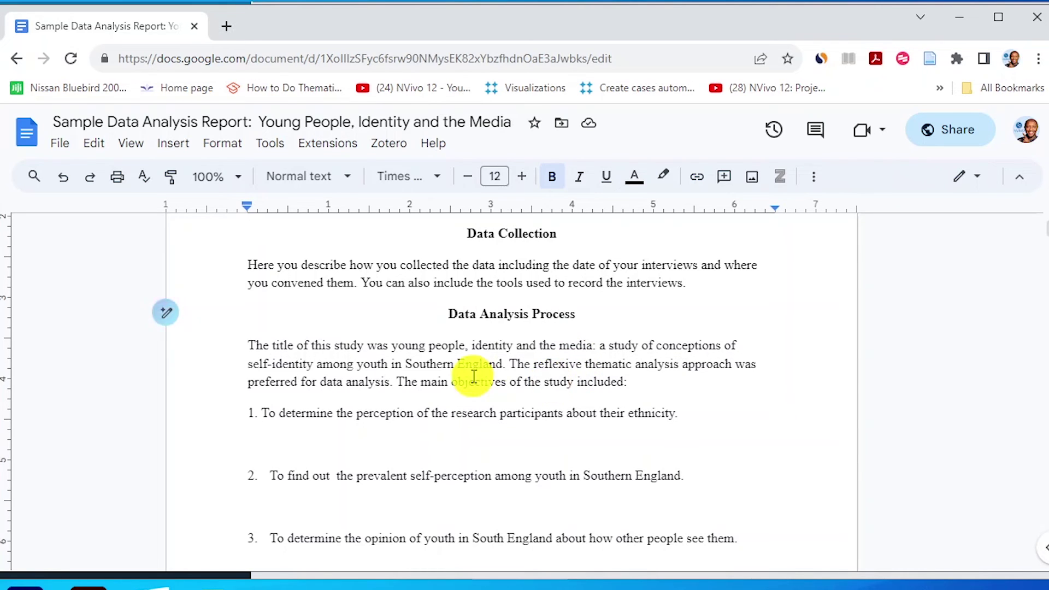
pyautogui.scroll(-10, 445, 382)
pyautogui.scroll(-10, 445, 383)
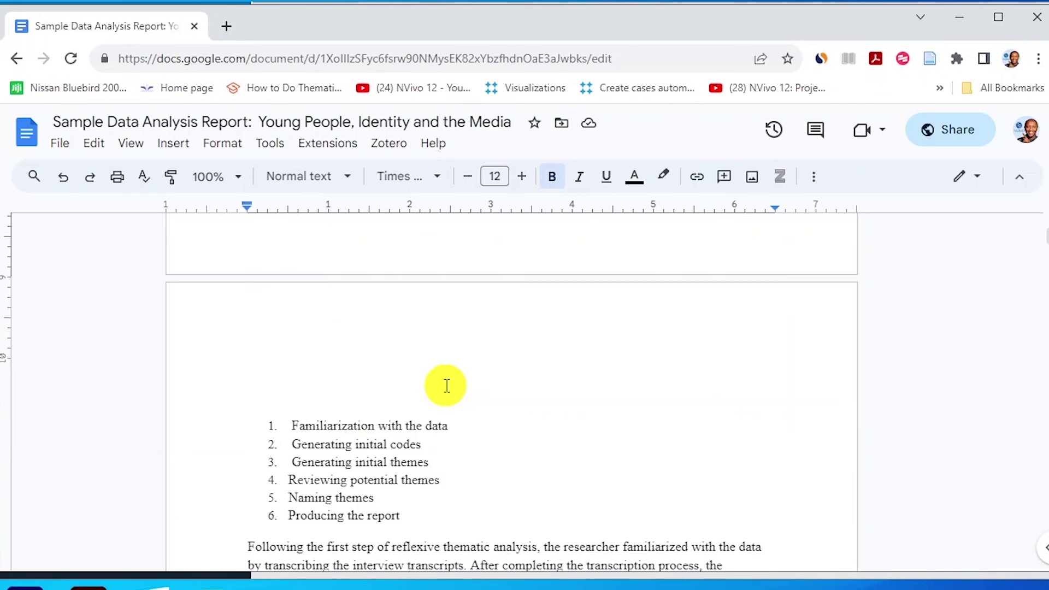
pyautogui.scroll(6, 445, 382)
pyautogui.click(312, 431)
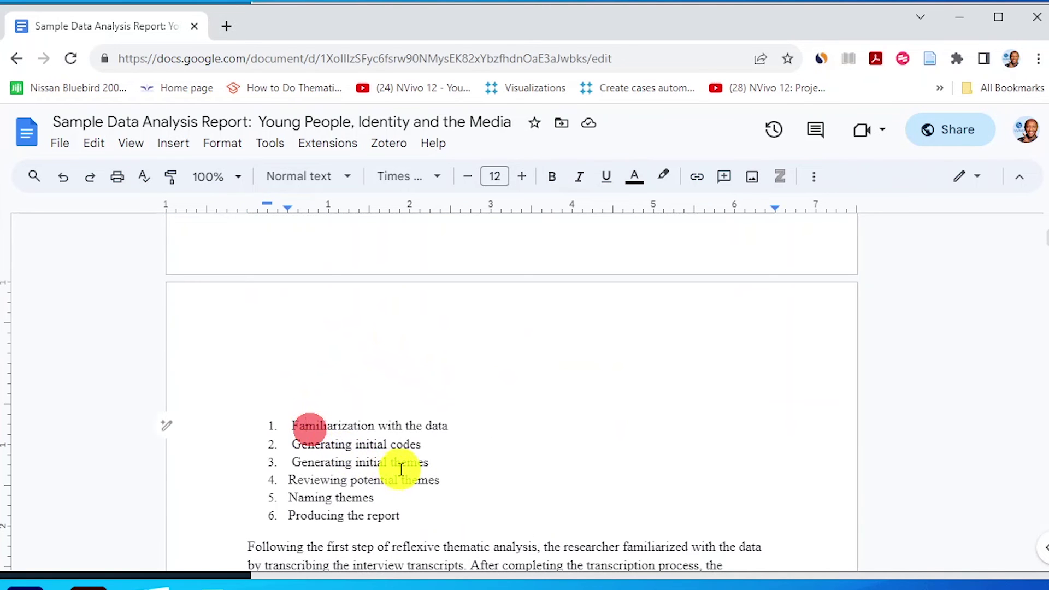
pyautogui.scroll(-3, 421, 480)
pyautogui.scroll(-5, 355, 405)
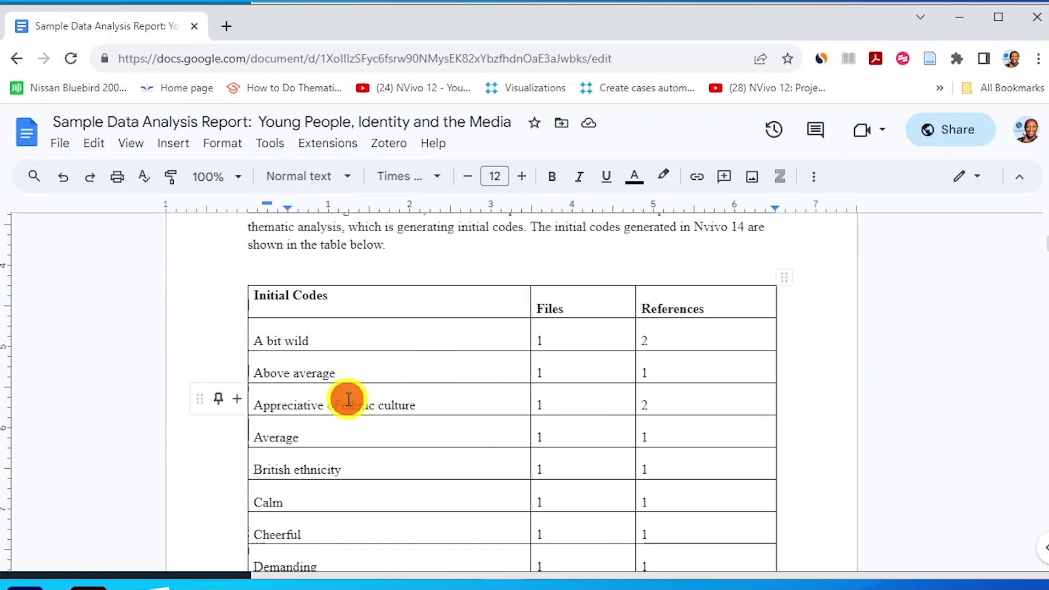
pyautogui.scroll(-5, 469, 375)
pyautogui.scroll(-7, 468, 375)
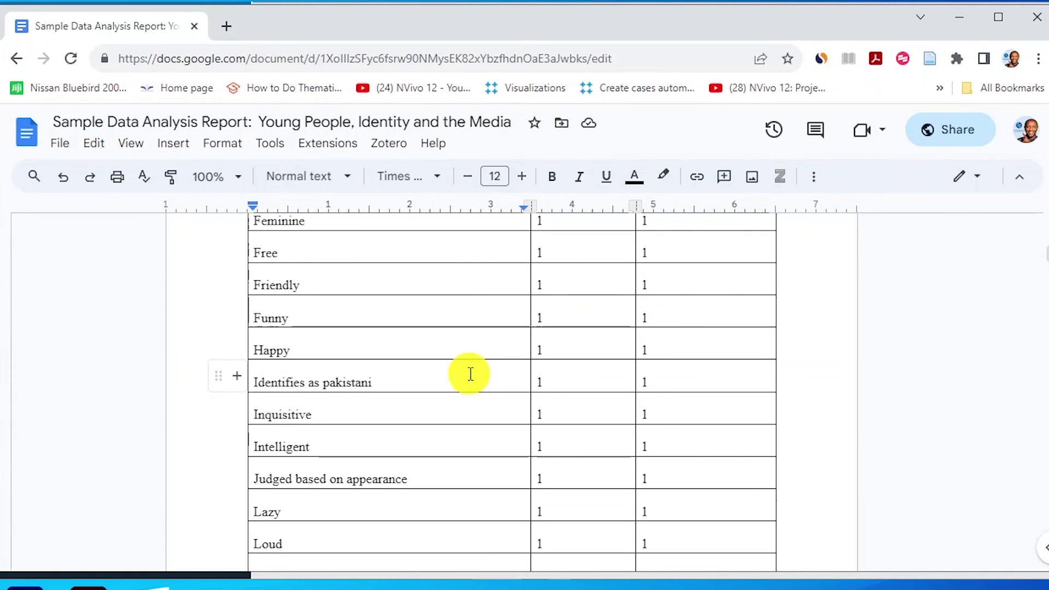
pyautogui.scroll(15, 468, 371)
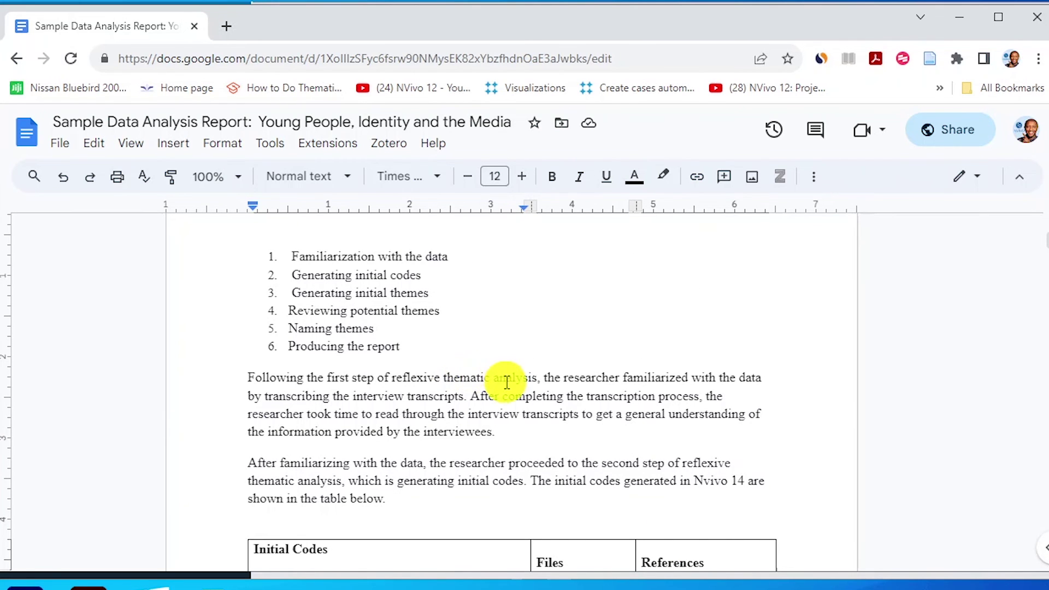
pyautogui.scroll(-12, 504, 379)
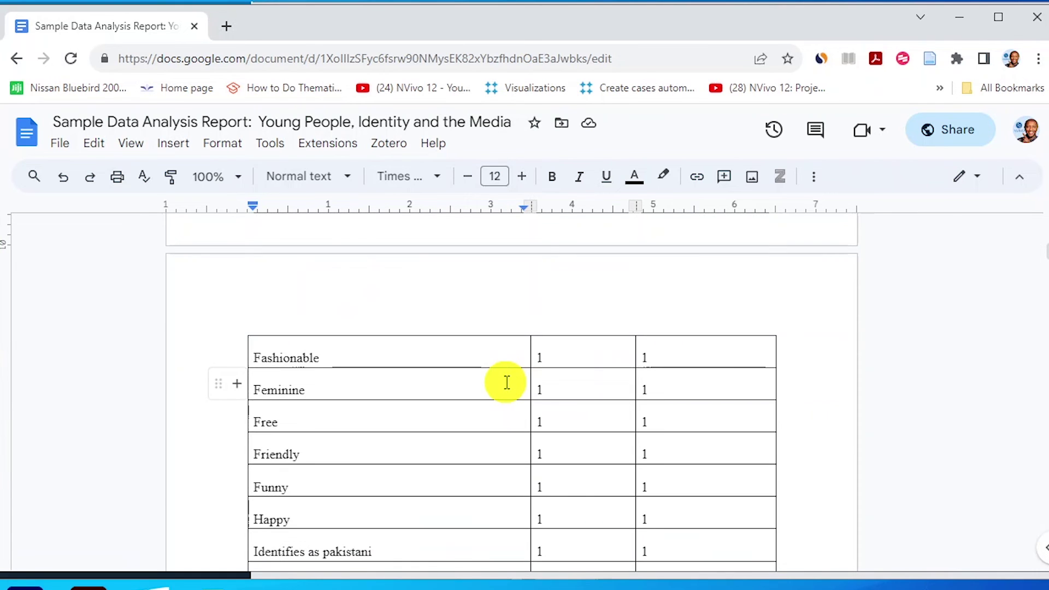
pyautogui.scroll(-5, 507, 383)
pyautogui.scroll(-20, 509, 382)
pyautogui.click(506, 382)
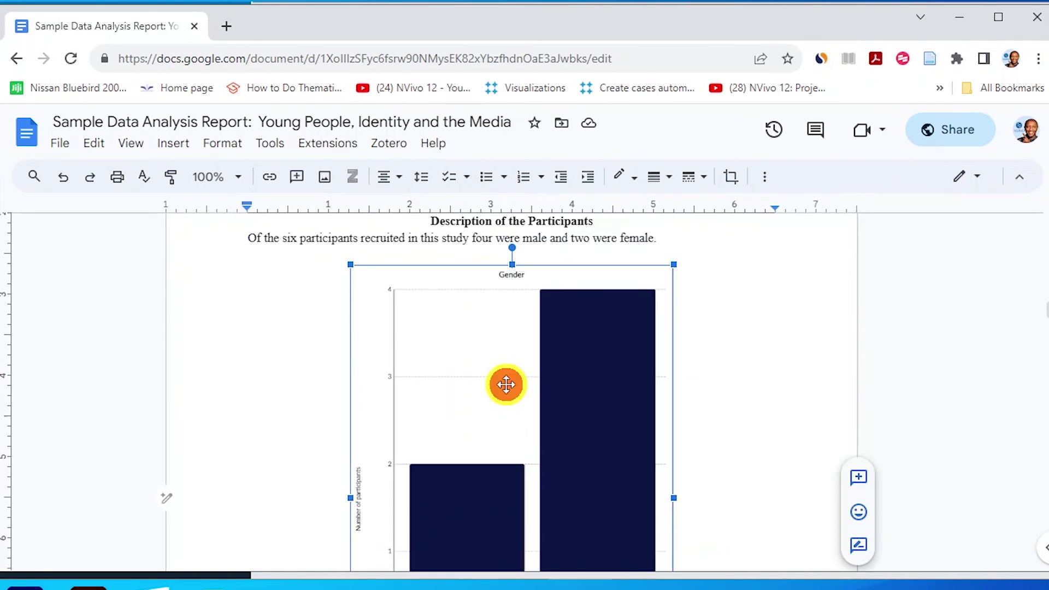
pyautogui.scroll(-20, 537, 434)
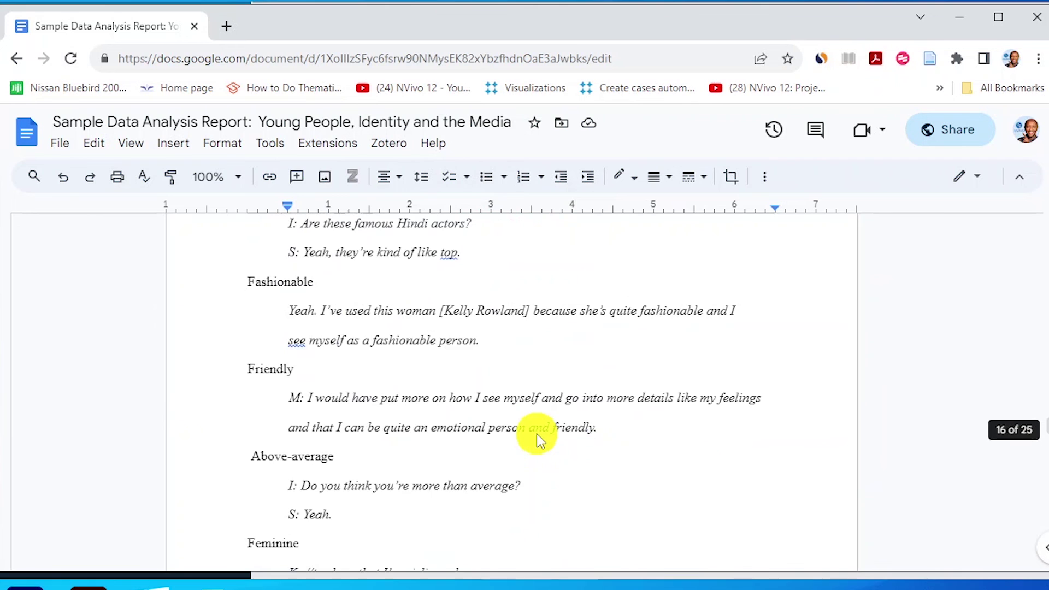
pyautogui.click(534, 368)
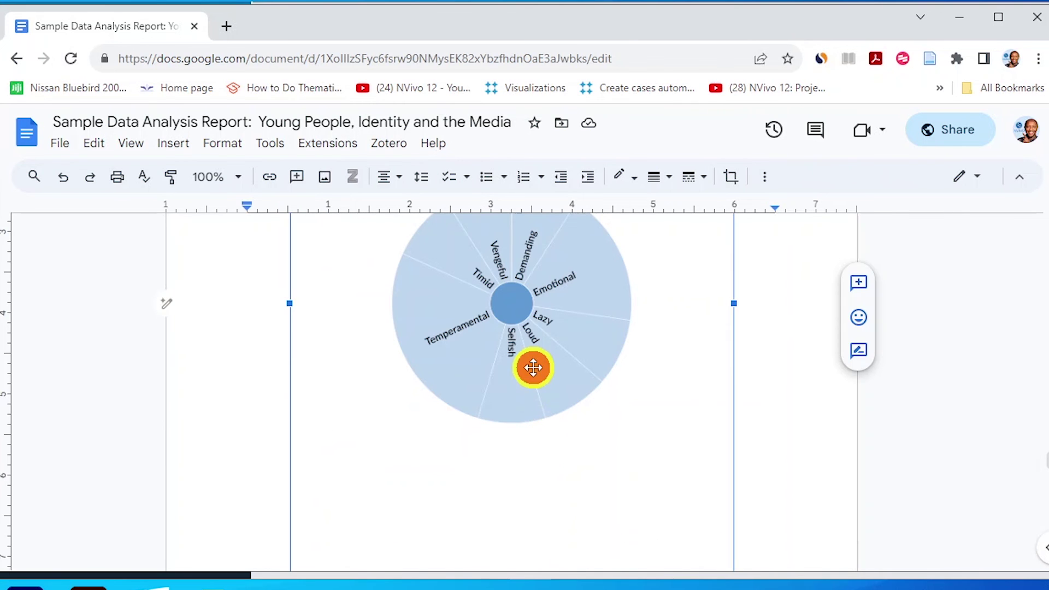
pyautogui.scroll(20, 528, 377)
pyautogui.scroll(-2, 528, 377)
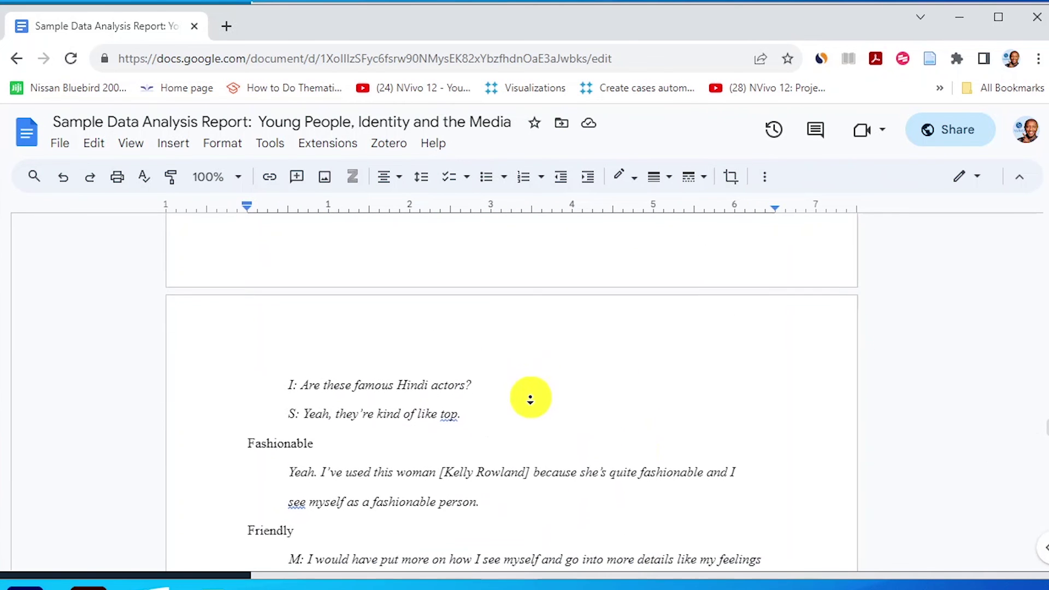
pyautogui.click(352, 430)
pyautogui.moveTo(1045, 429); pyautogui.dragTo(1045, 241)
pyautogui.scroll(-3, 535, 377)
pyautogui.scroll(-10, 535, 377)
pyautogui.scroll(15, 536, 377)
pyautogui.scroll(-20, 484, 428)
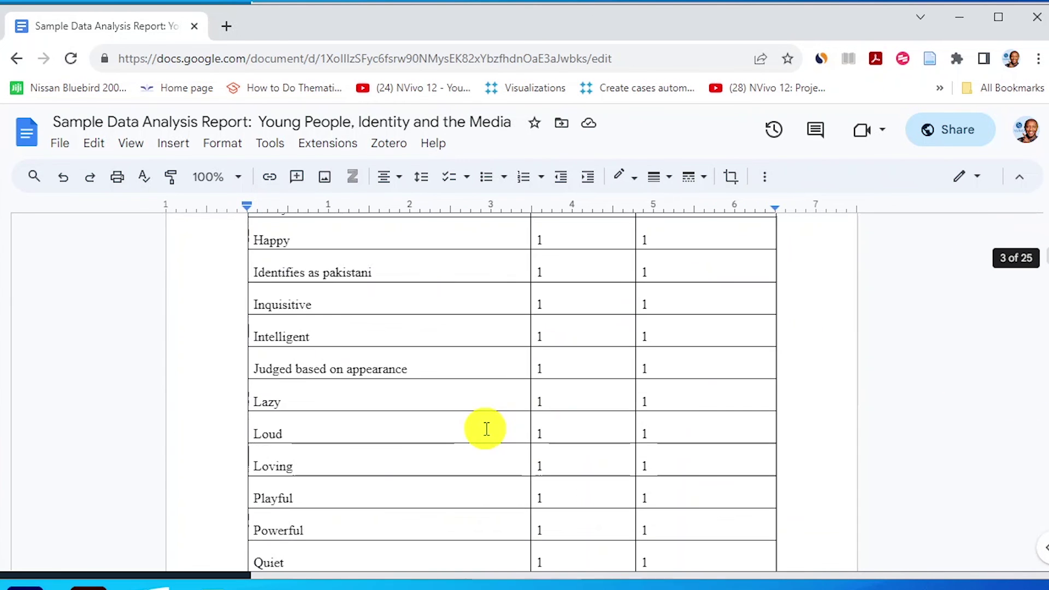
pyautogui.scroll(-20, 485, 429)
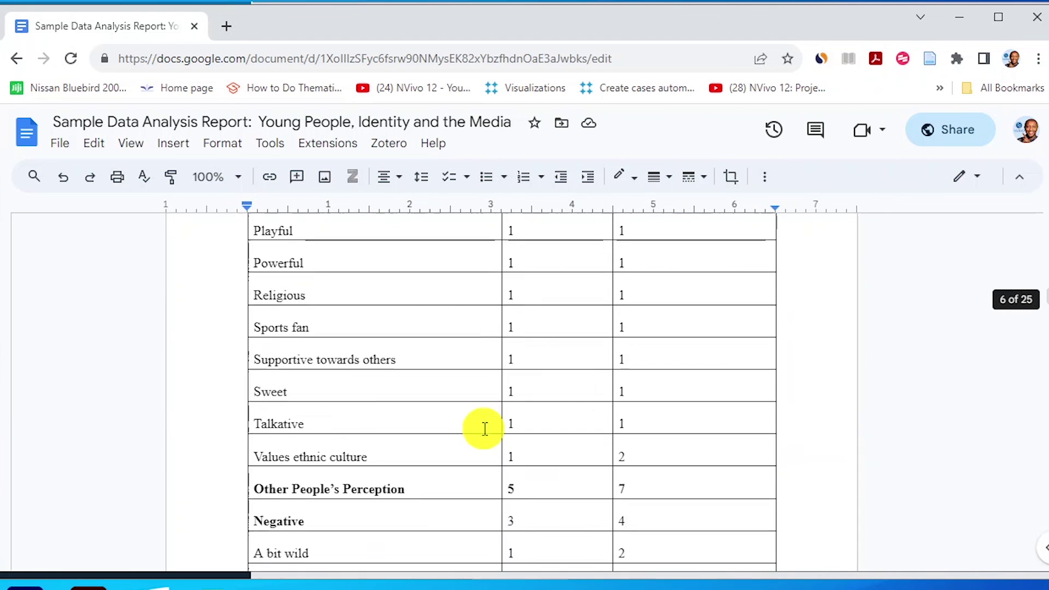
pyautogui.scroll(-12, 485, 423)
pyautogui.scroll(15, 485, 422)
pyautogui.scroll(-3, 382, 383)
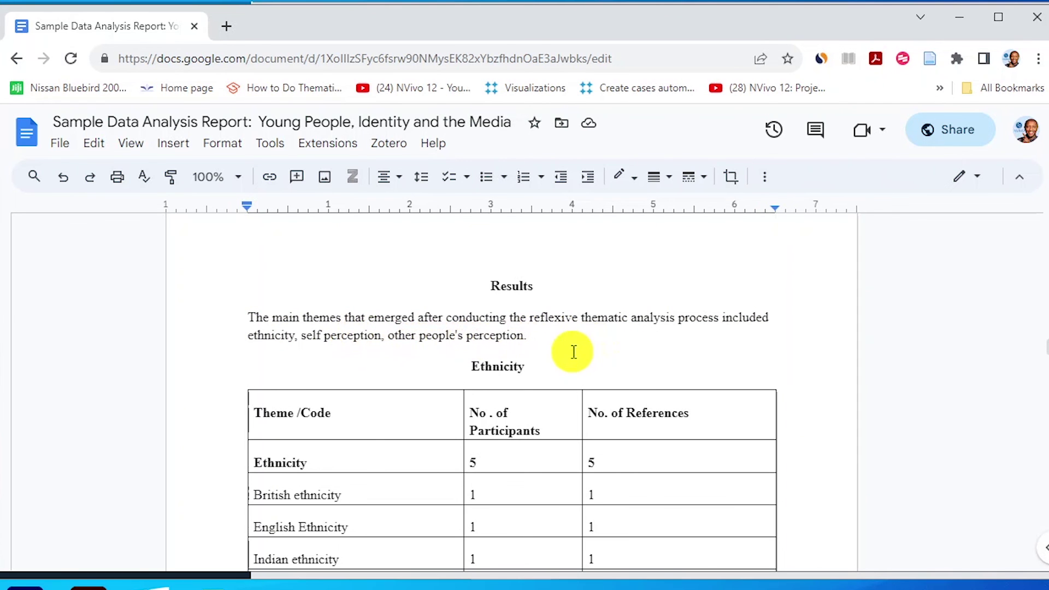
pyautogui.scroll(-3, 440, 363)
pyautogui.scroll(-5, 440, 363)
pyautogui.scroll(1, 440, 374)
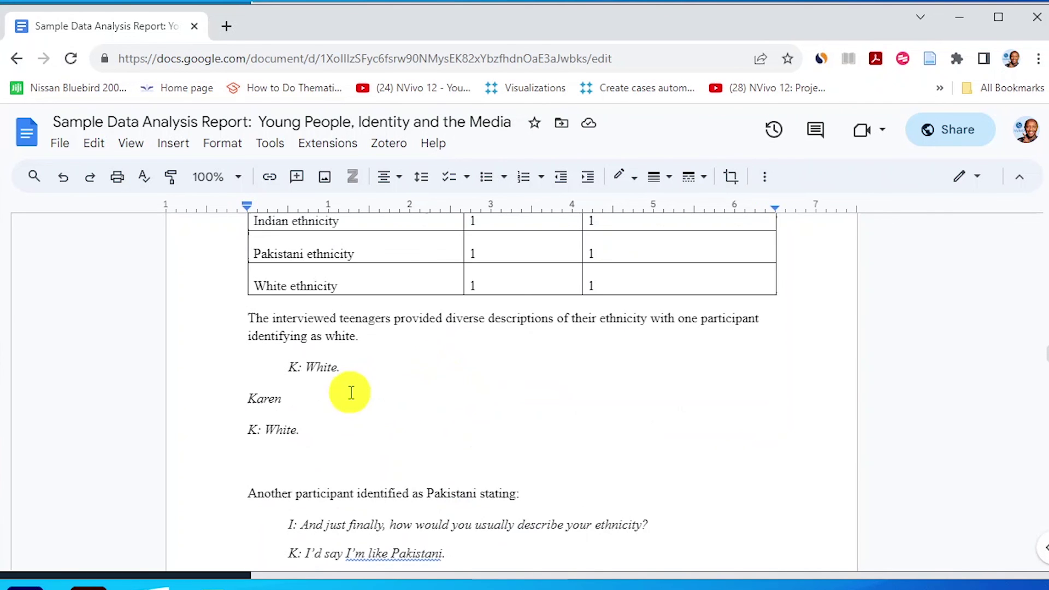
pyautogui.scroll(-3, 379, 323)
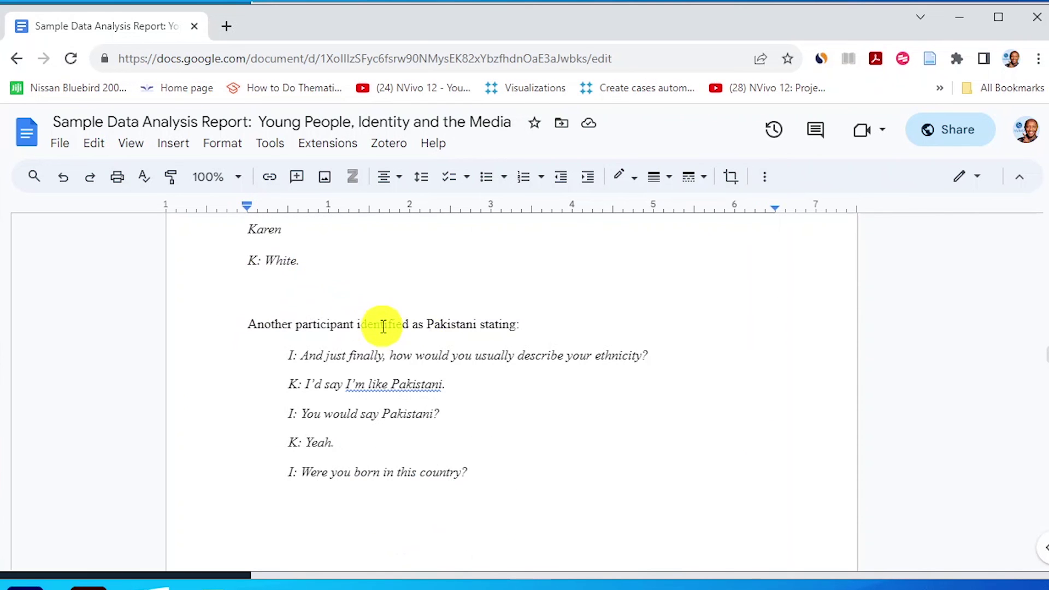
pyautogui.moveTo(287, 356); pyautogui.dragTo(506, 480)
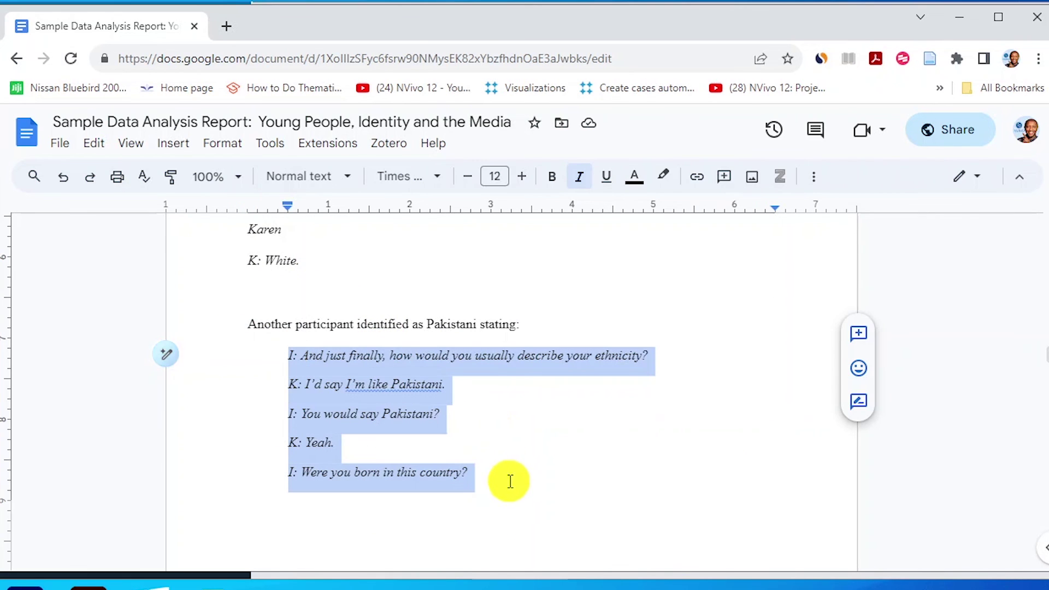
pyautogui.scroll(3, 463, 420)
pyautogui.scroll(-3, 465, 421)
pyautogui.scroll(-5, 465, 409)
pyautogui.scroll(-6, 469, 403)
pyautogui.scroll(8, 340, 363)
pyautogui.scroll(-8, 342, 355)
pyautogui.scroll(5, 320, 354)
pyautogui.scroll(-5, 320, 354)
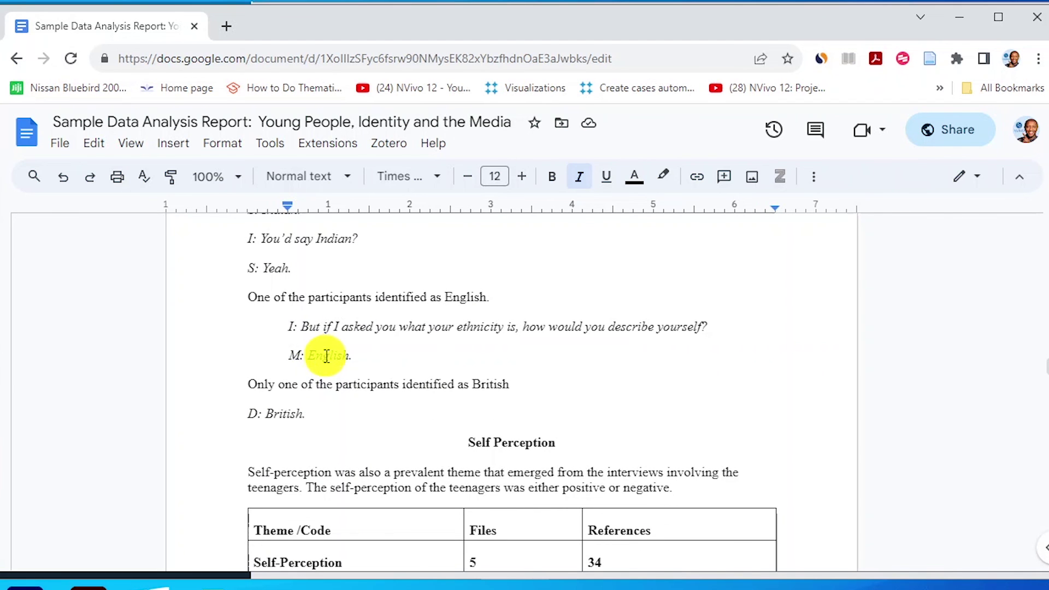
pyautogui.scroll(3, 339, 356)
pyautogui.scroll(-8, 337, 356)
pyautogui.scroll(-6, 539, 420)
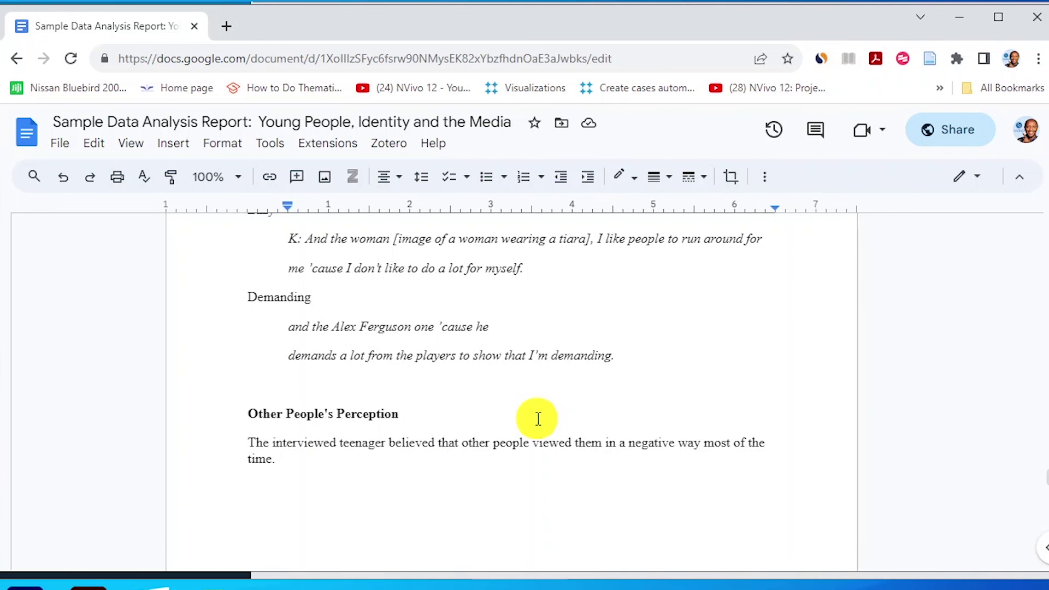
pyautogui.scroll(-15, 506, 375)
pyautogui.scroll(20, 511, 379)
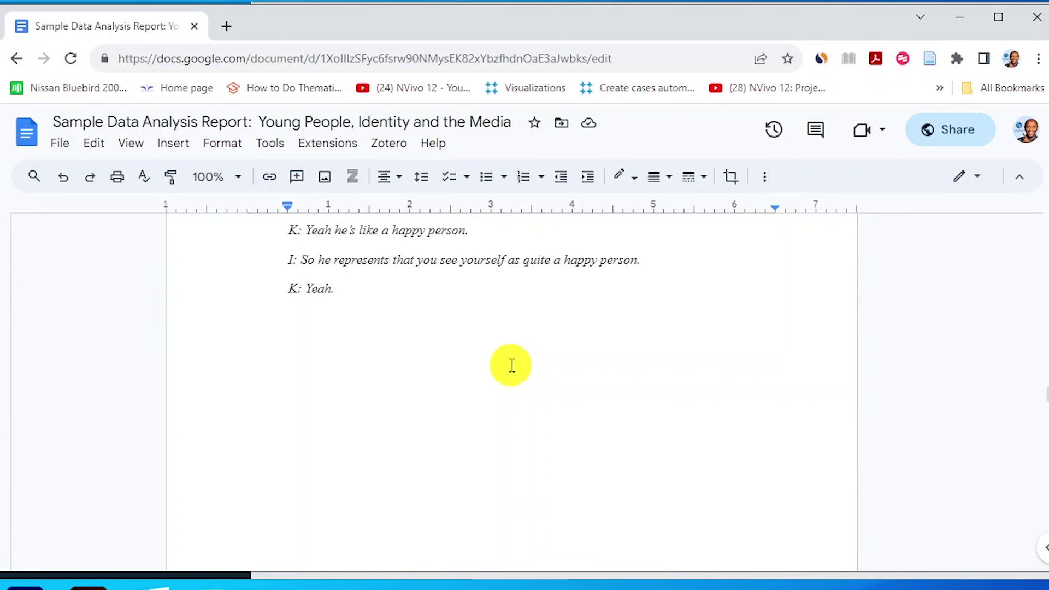
pyautogui.scroll(10, 425, 388)
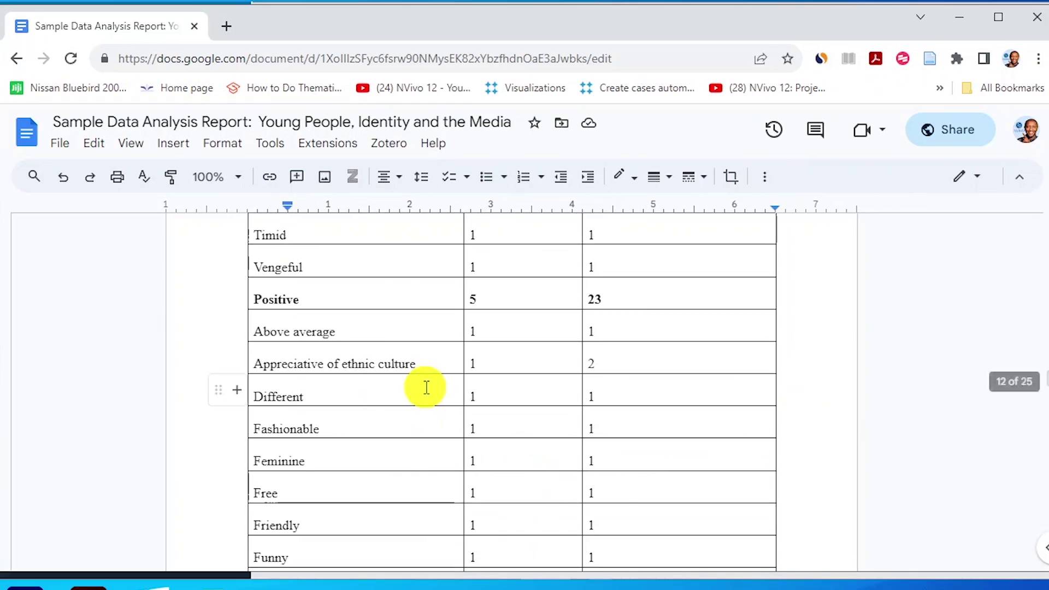